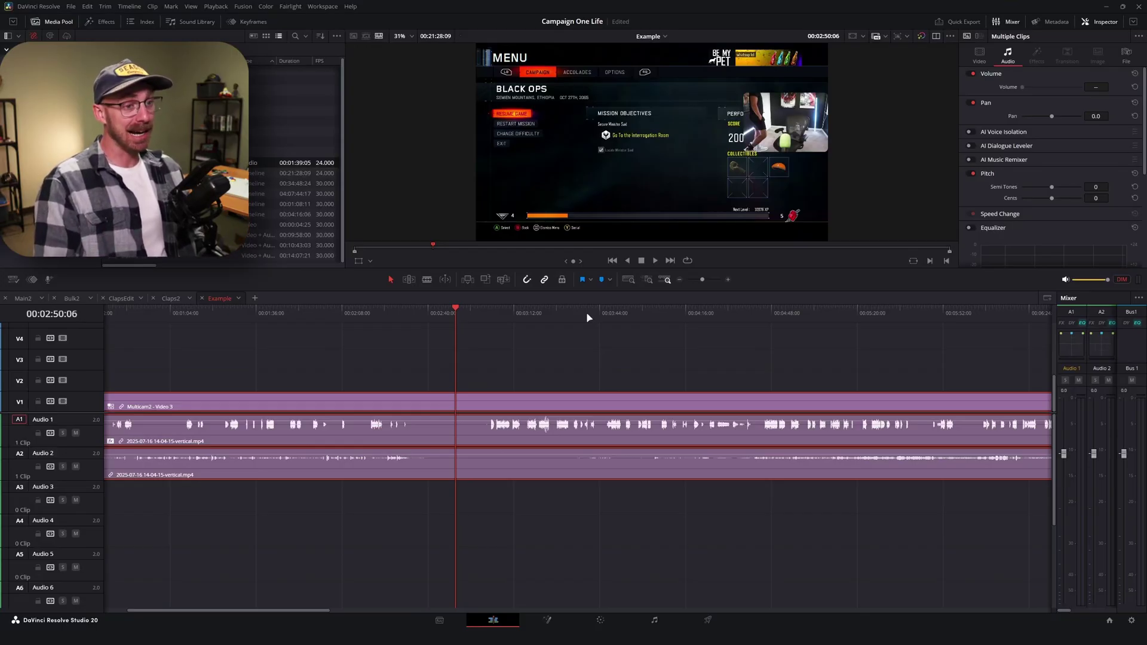
Step: Examine the Example timeline's waveforms over its full length and close up around 00:02:50:06
key(s)
key(s)
key(s)
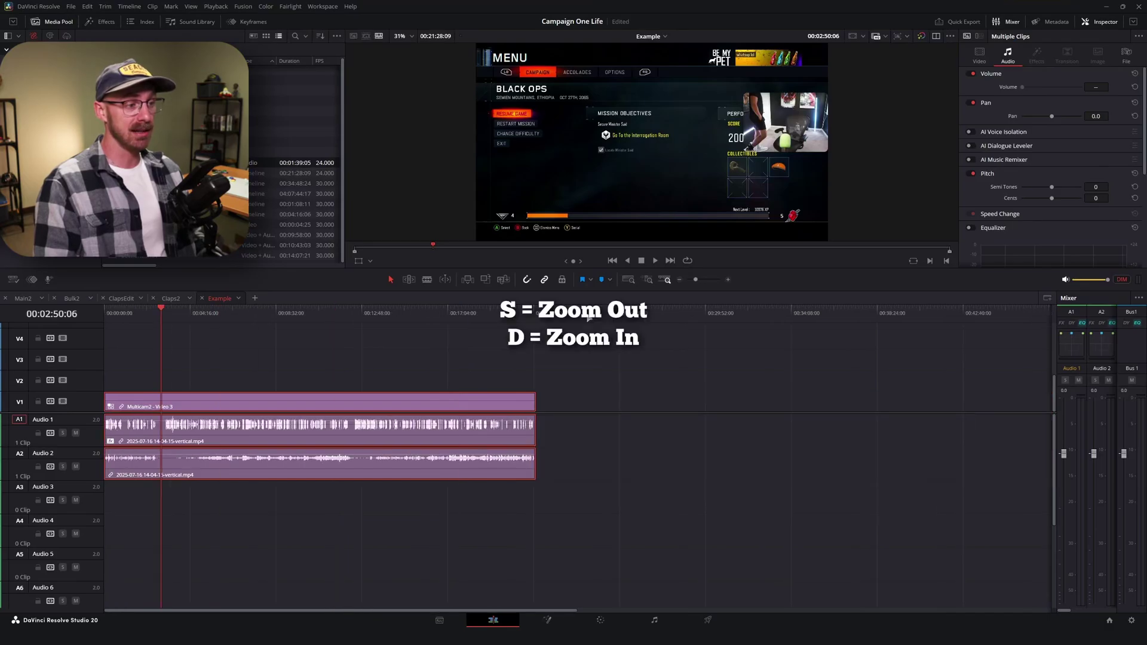
key(d)
key(d)
key(d)
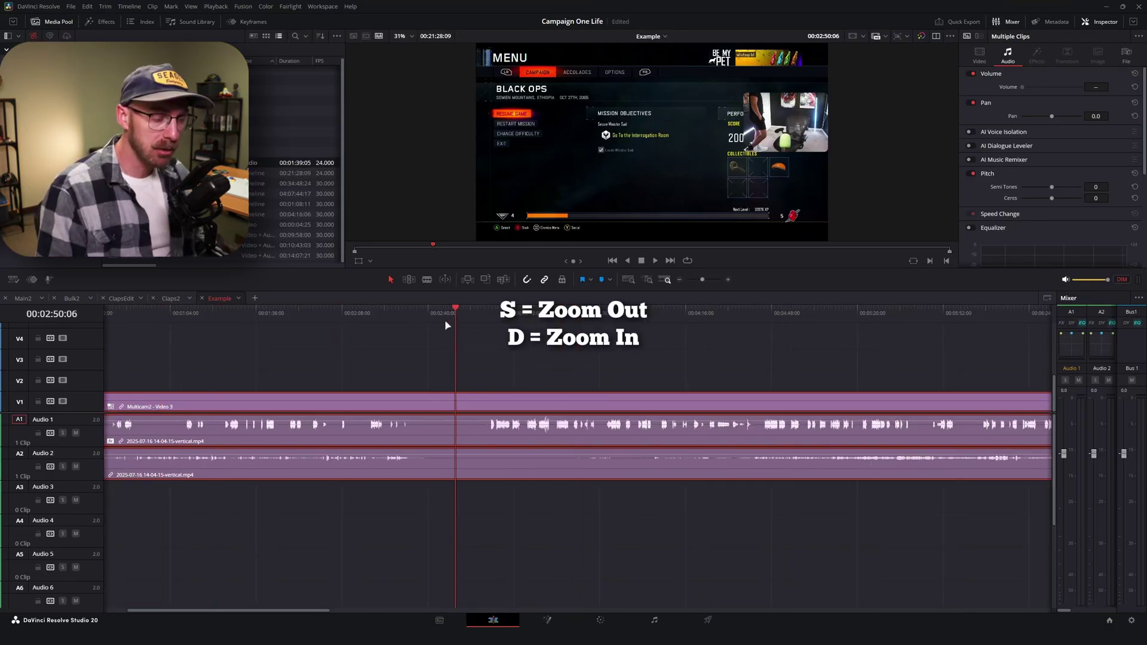
key(s)
key(s)
key(s)
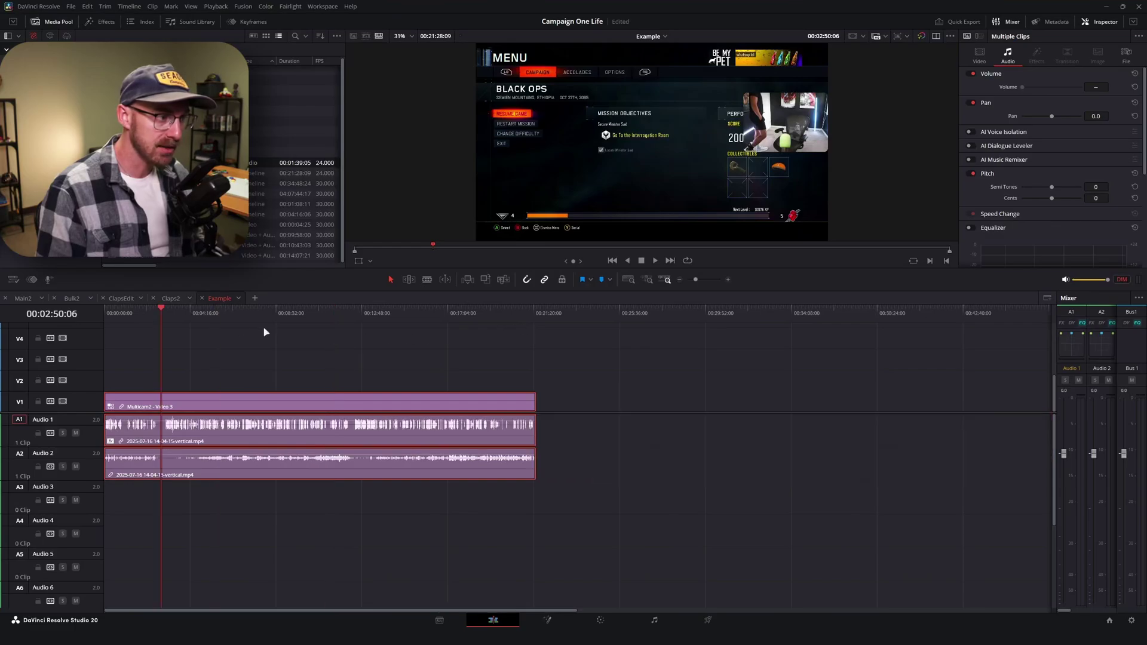
Step: Examine the waveforms around 00:08:38:03 in close-up and across the whole clip
click(270, 316)
key(d)
key(d)
key(d)
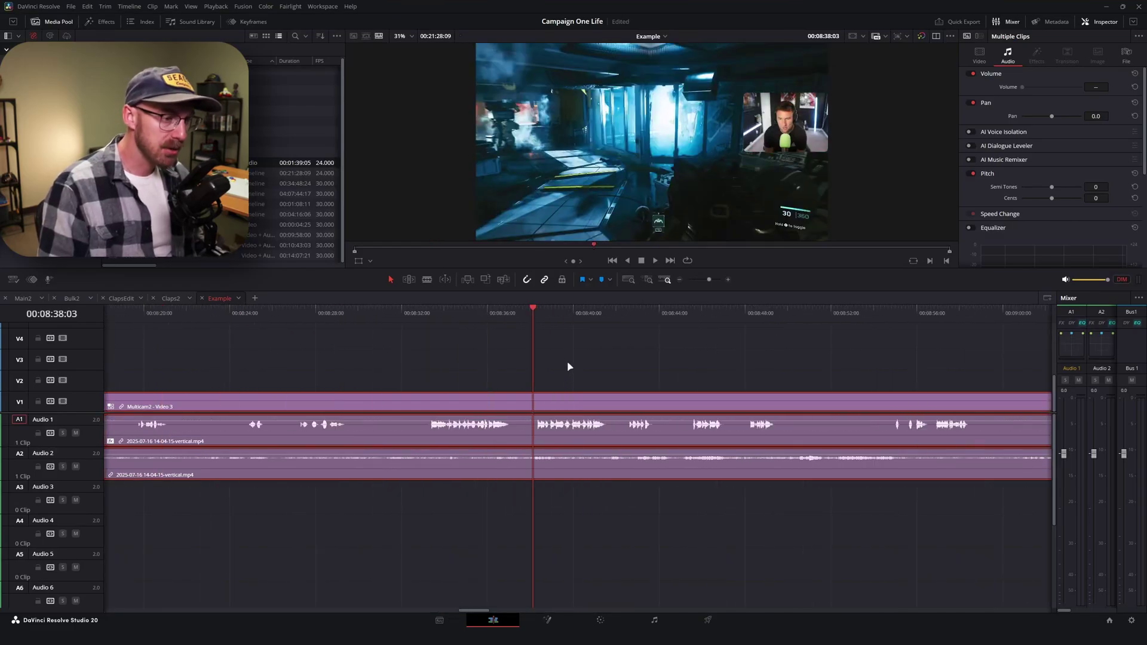
key(s)
key(s)
key(s)
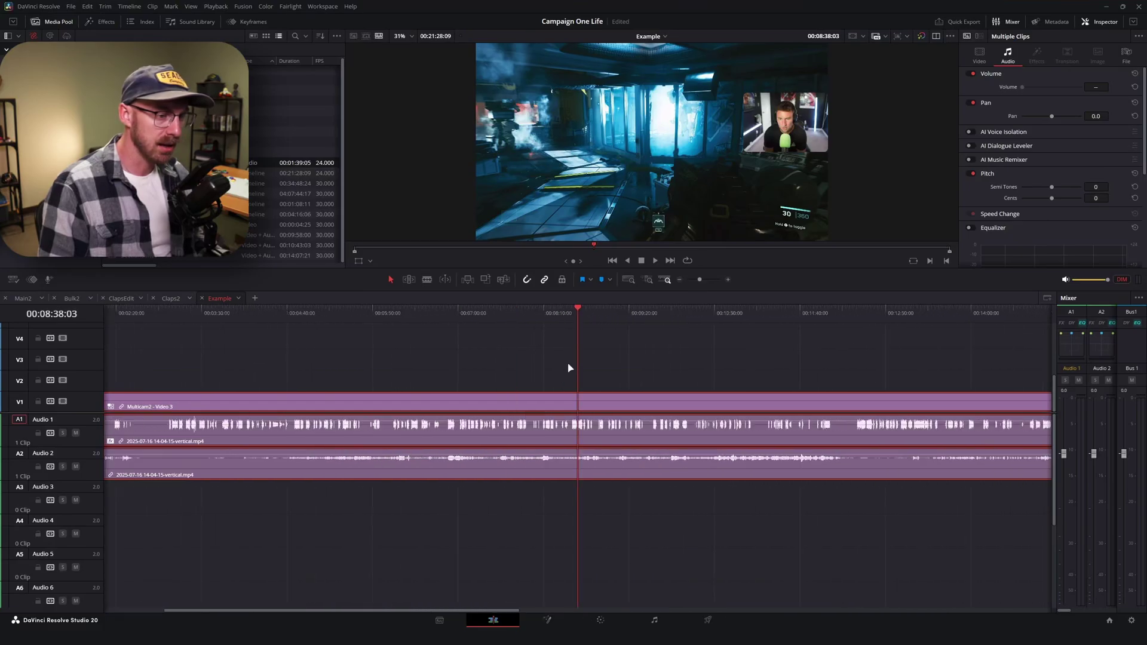
click(367, 316)
key(s)
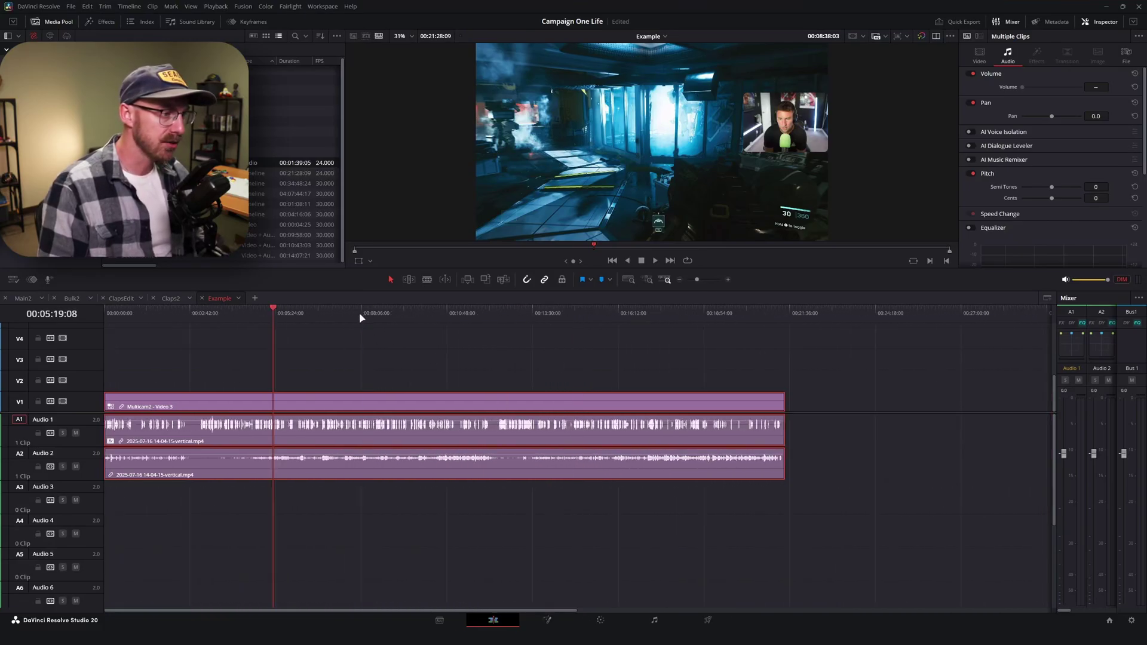
Step: Locate the silent gap in the audio around 00:02:38:12 and examine it in close-up
click(209, 317)
key(d)
key(d)
key(d)
click(410, 321)
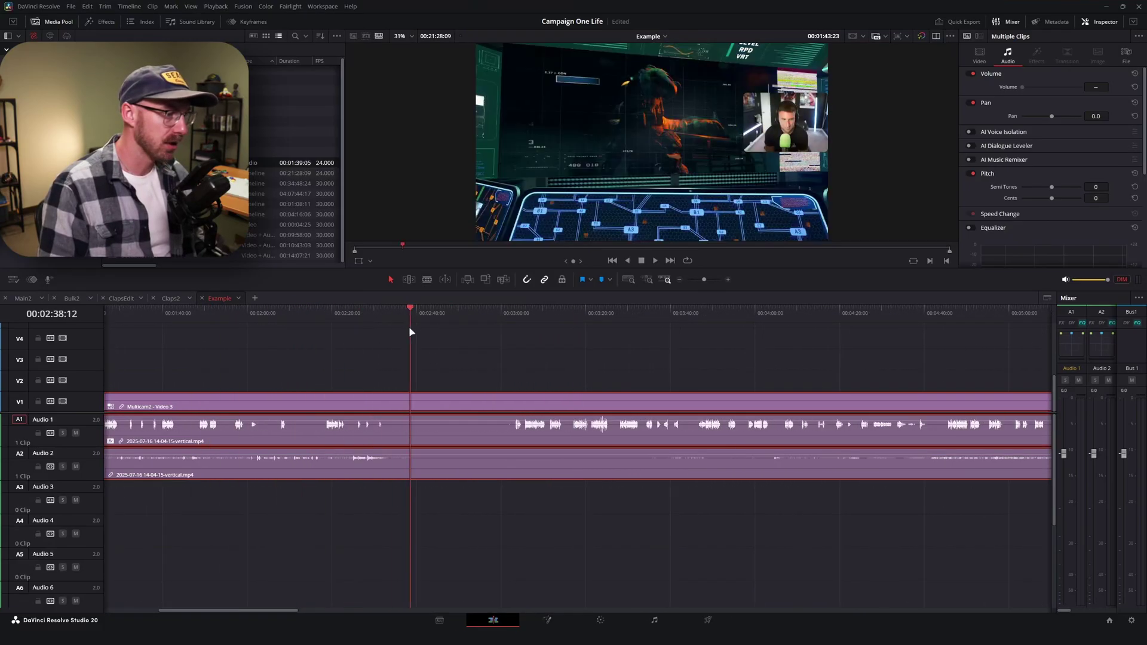
key(s)
key(s)
key(s)
key(d)
key(d)
key(d)
key(d)
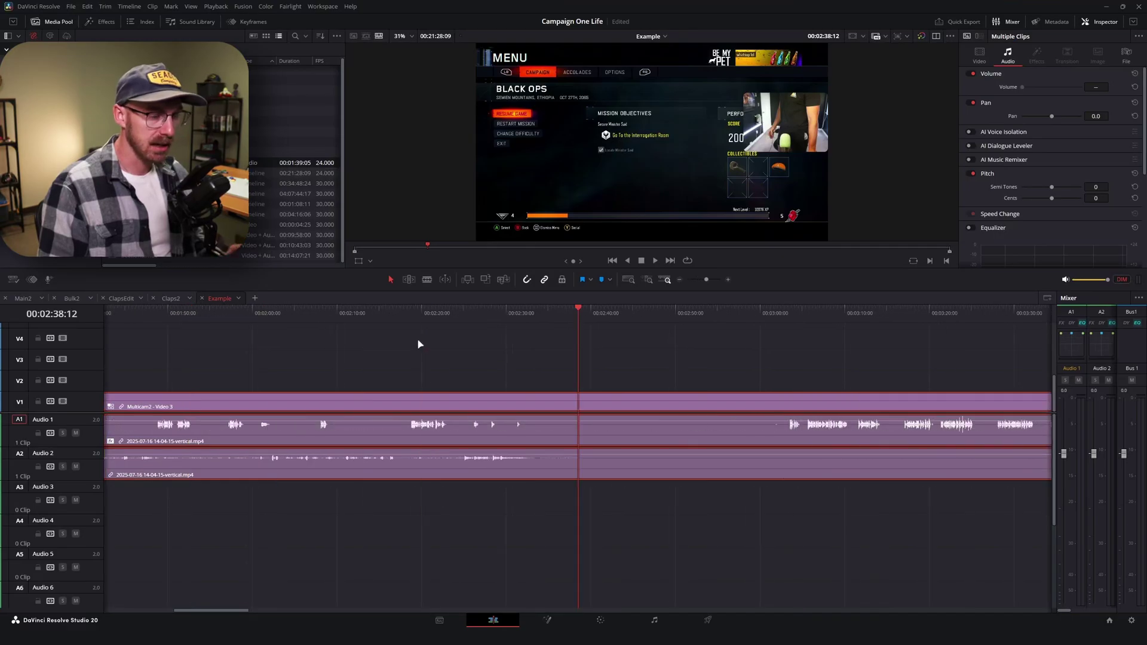
Step: Place the playhead at 00:02:34:01, where the silent gap in the audio begins
click(543, 314)
key(s)
key(s)
key(s)
key(s)
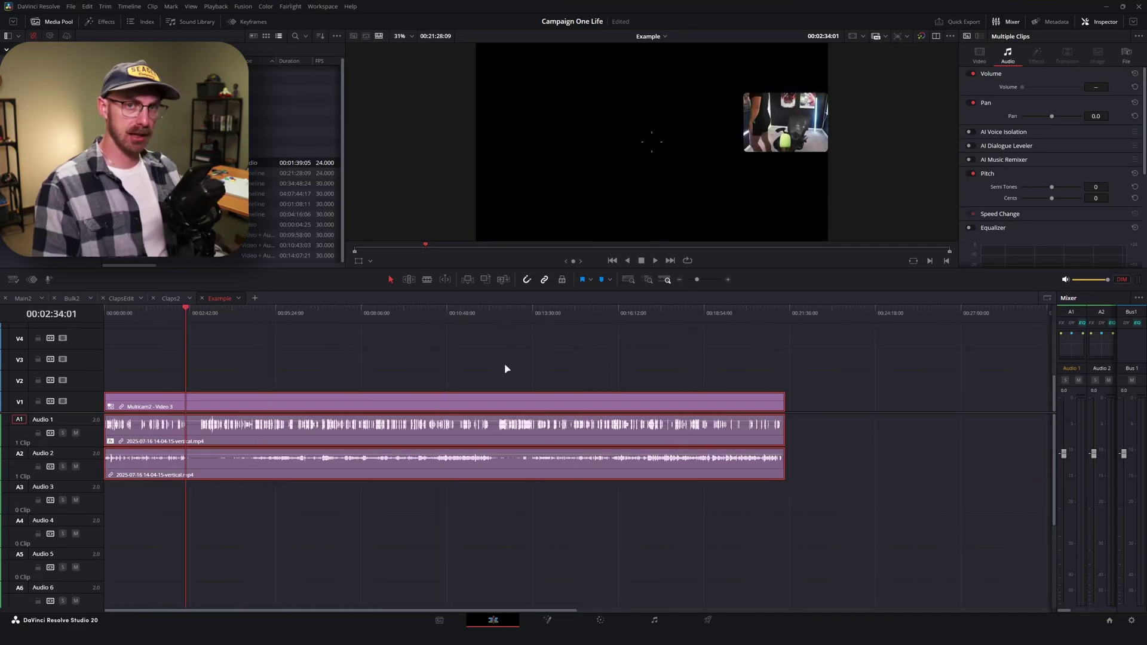
key(d)
key(d)
key(d)
key(d)
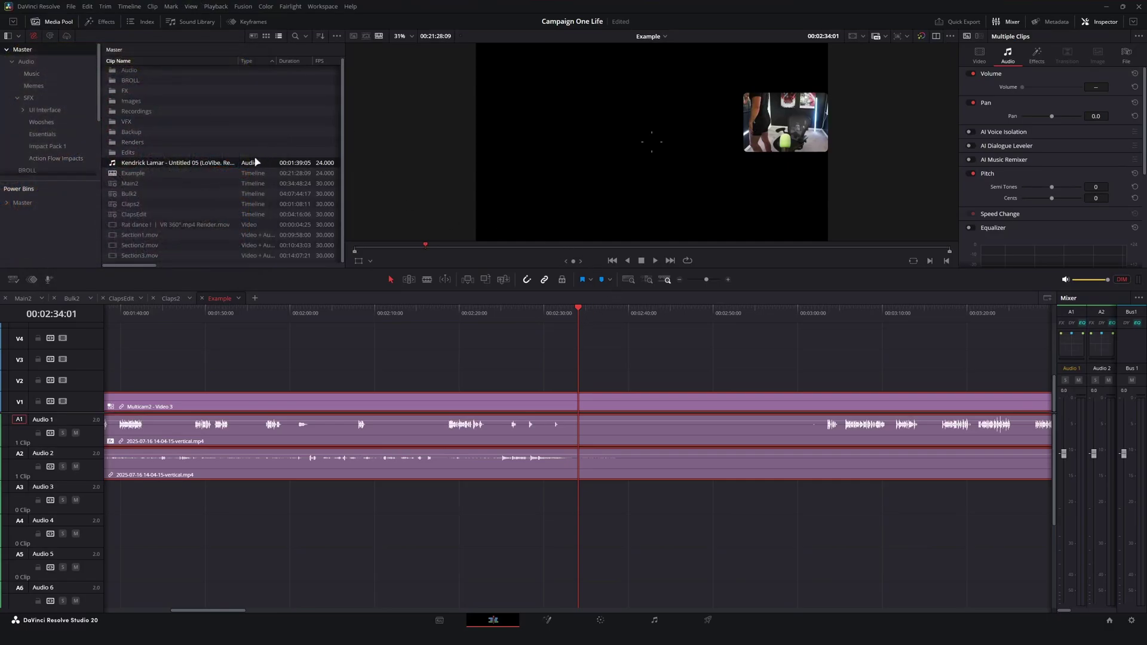
Step: Open the keyboard customization settings and search the commands for "delete" to review the Ripple Delete shortcuts
click(43, 6)
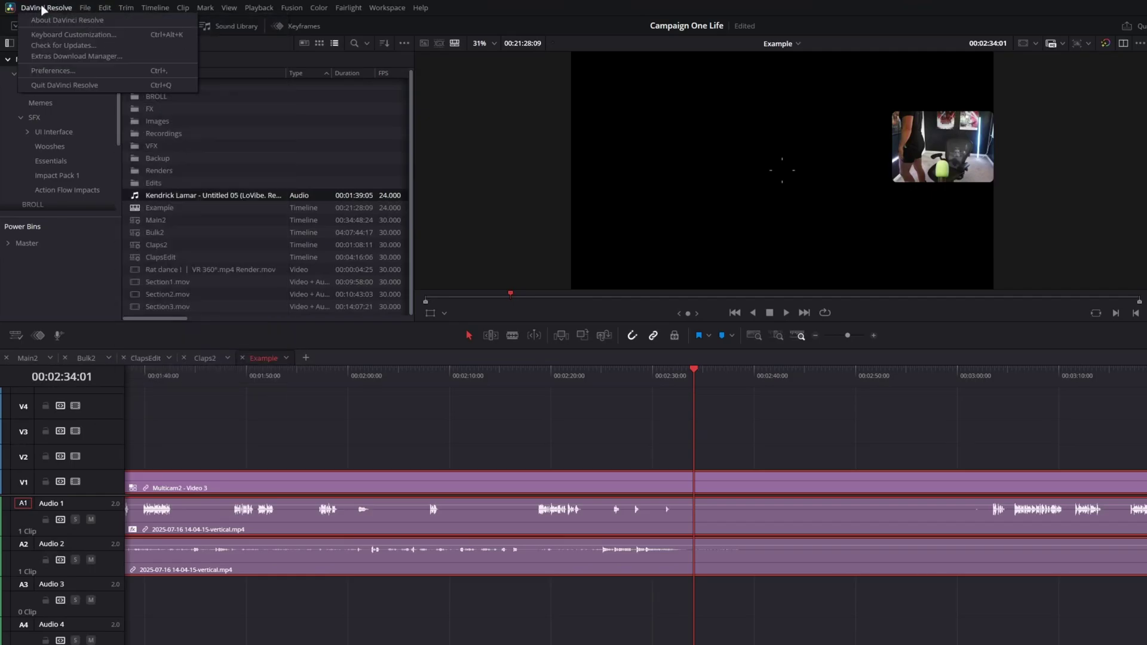
click(44, 37)
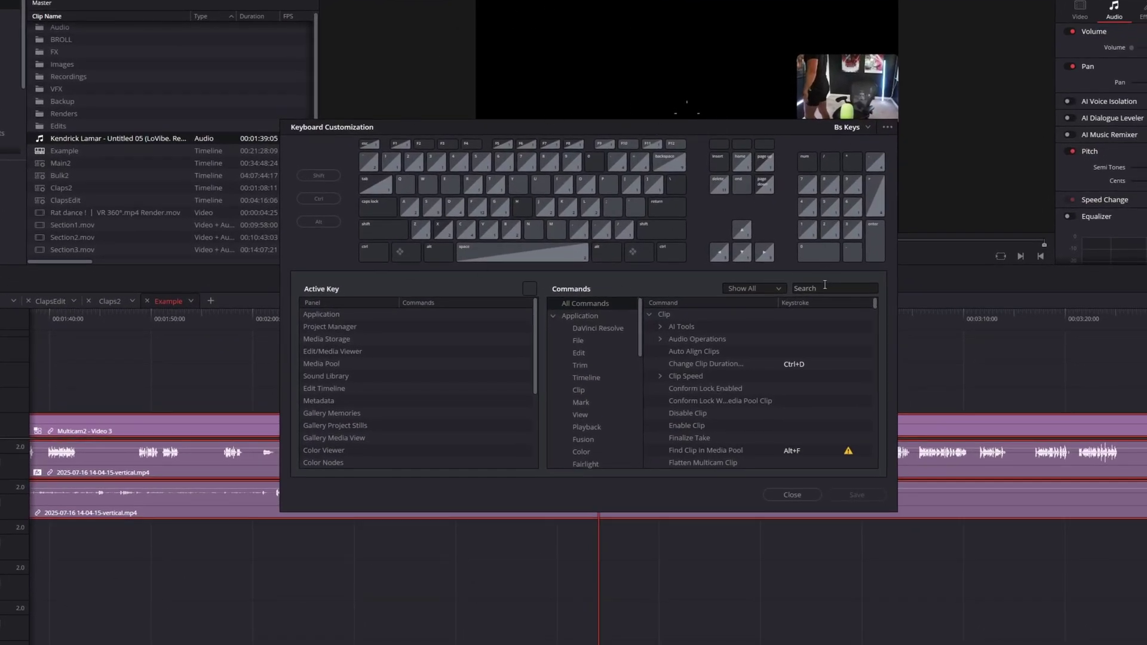
click(820, 285)
text(delete)
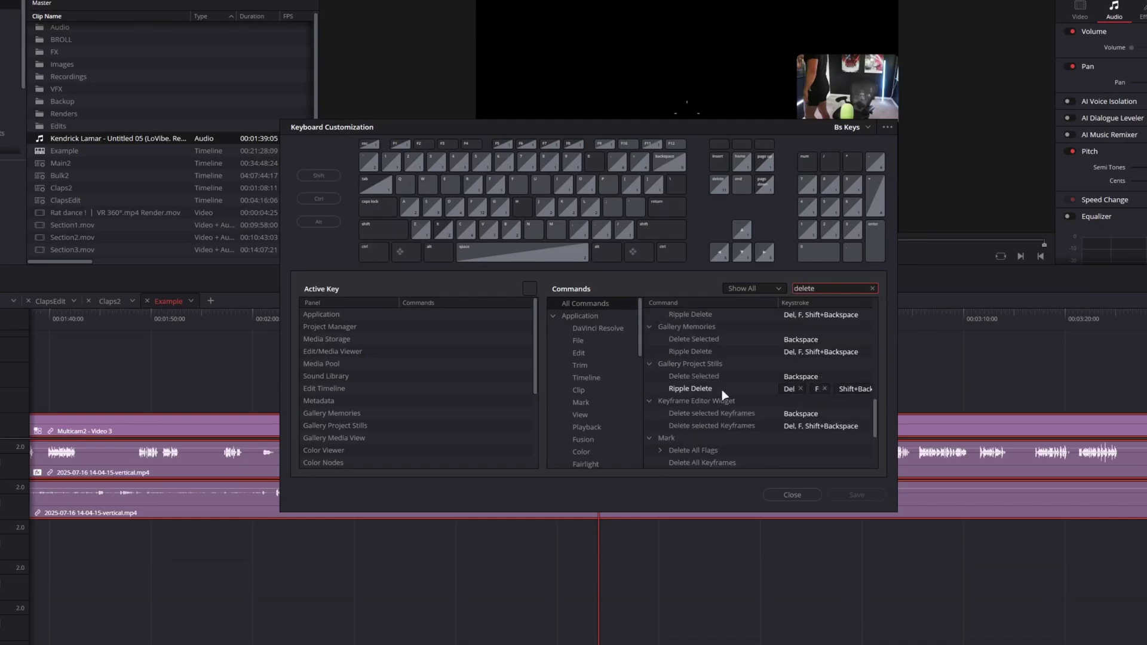
click(725, 394)
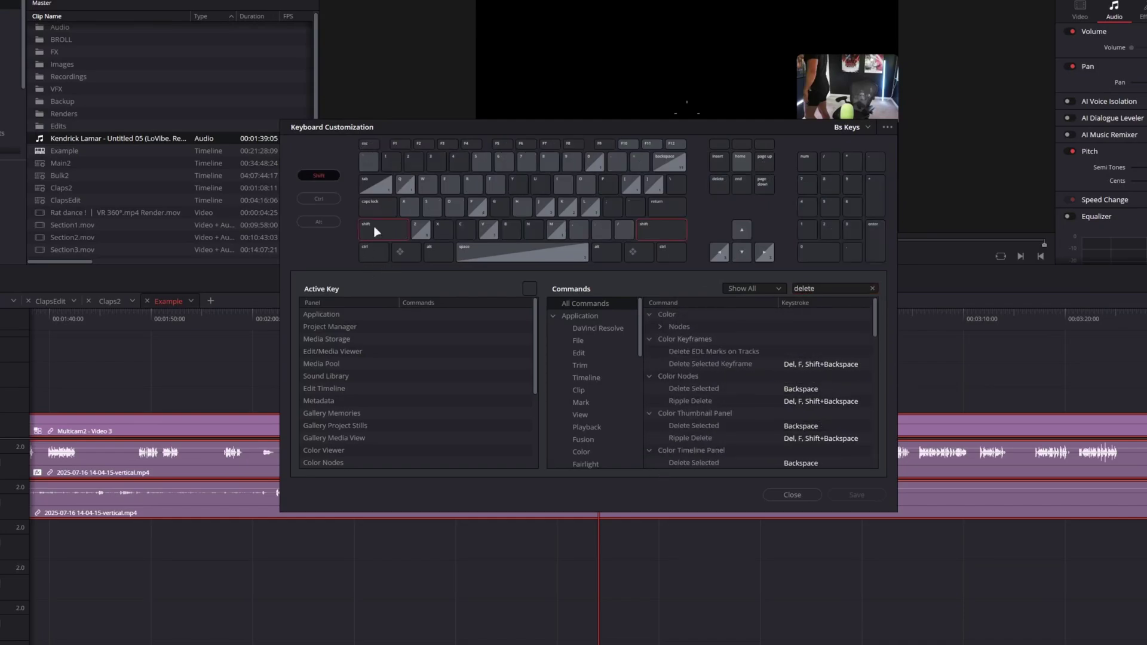
Step: Check which commands are assigned to Ctrl+Shift+D and Ctrl+Shift+S, and view the keyboard preset import and export options
ctrl+shift+click(420, 230)
click(478, 206)
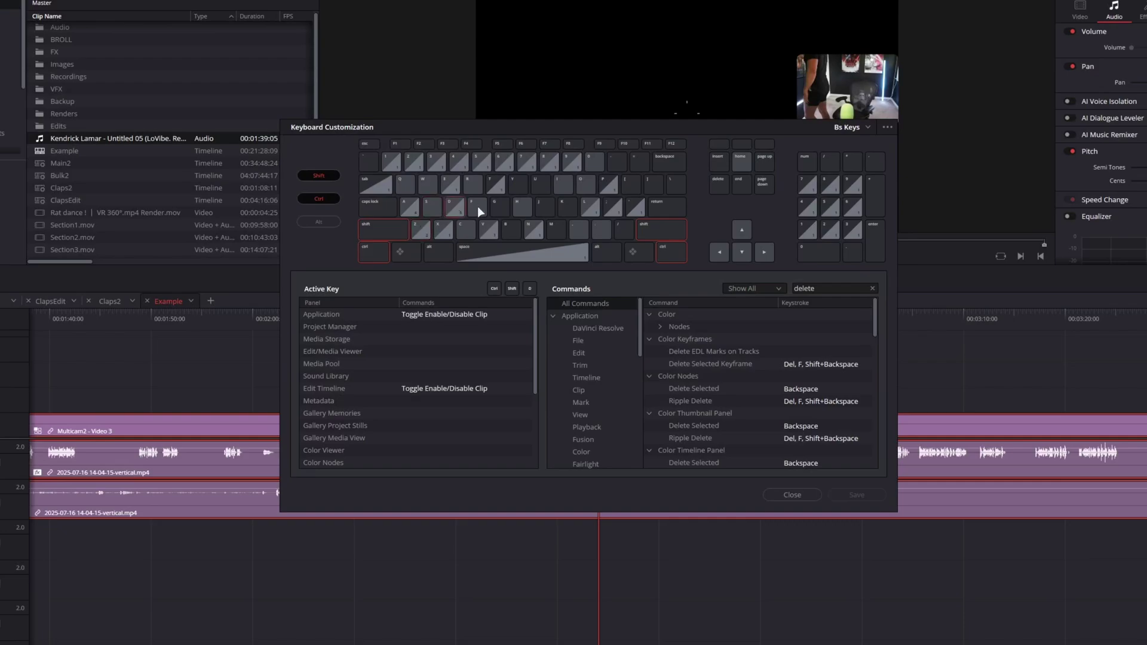
click(472, 187)
click(431, 206)
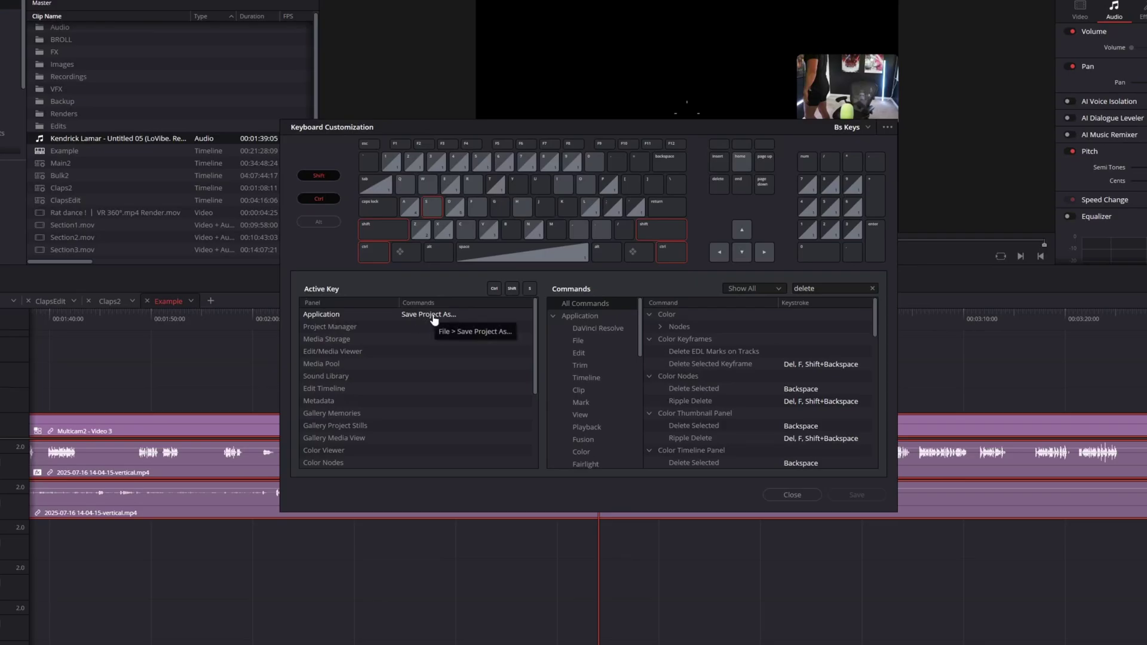
click(888, 127)
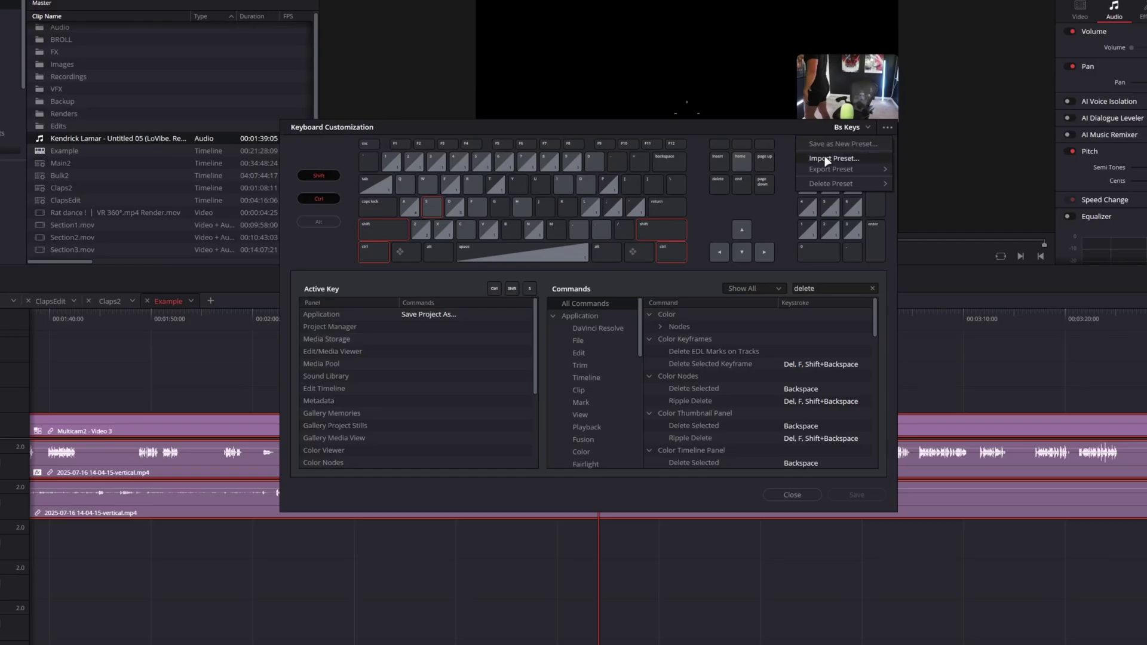
mouse_move(823, 170)
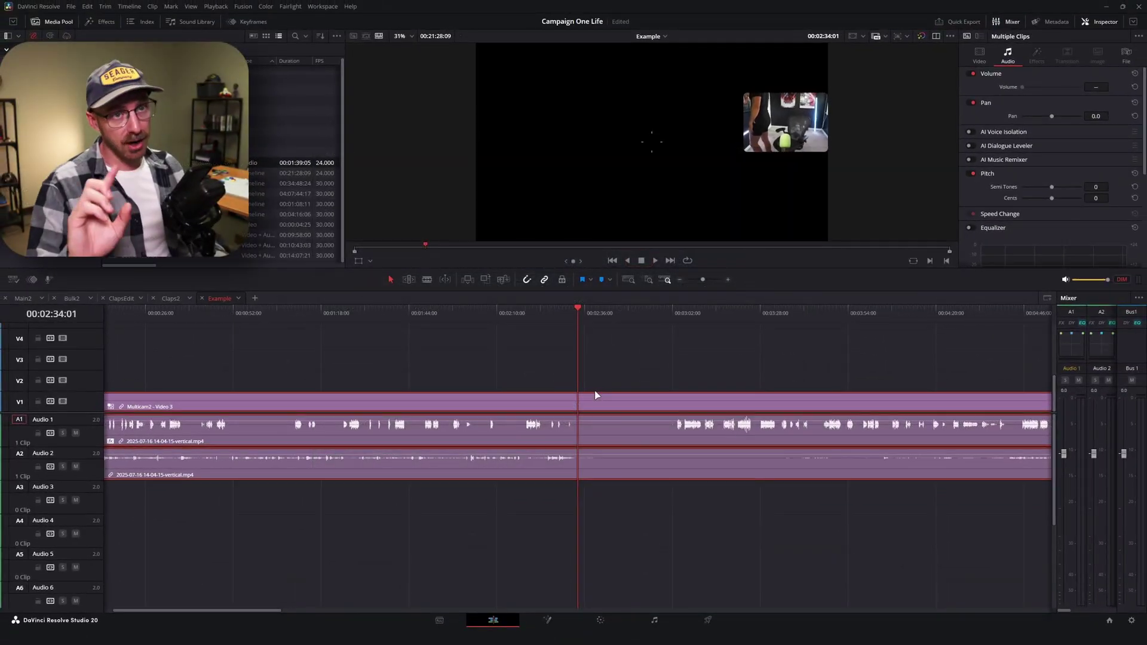
Step: Split the clips on all tracks at 00:02:34:01 and 00:03:01:03, on either side of the silent gap
key(a)
click(670, 315)
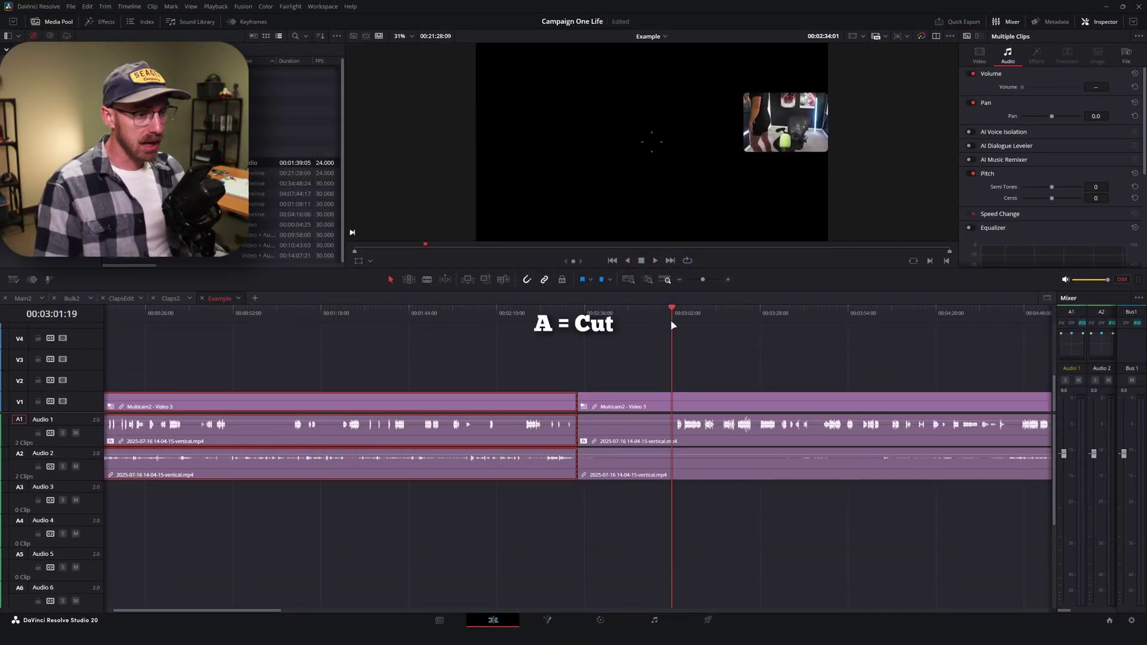
key(a)
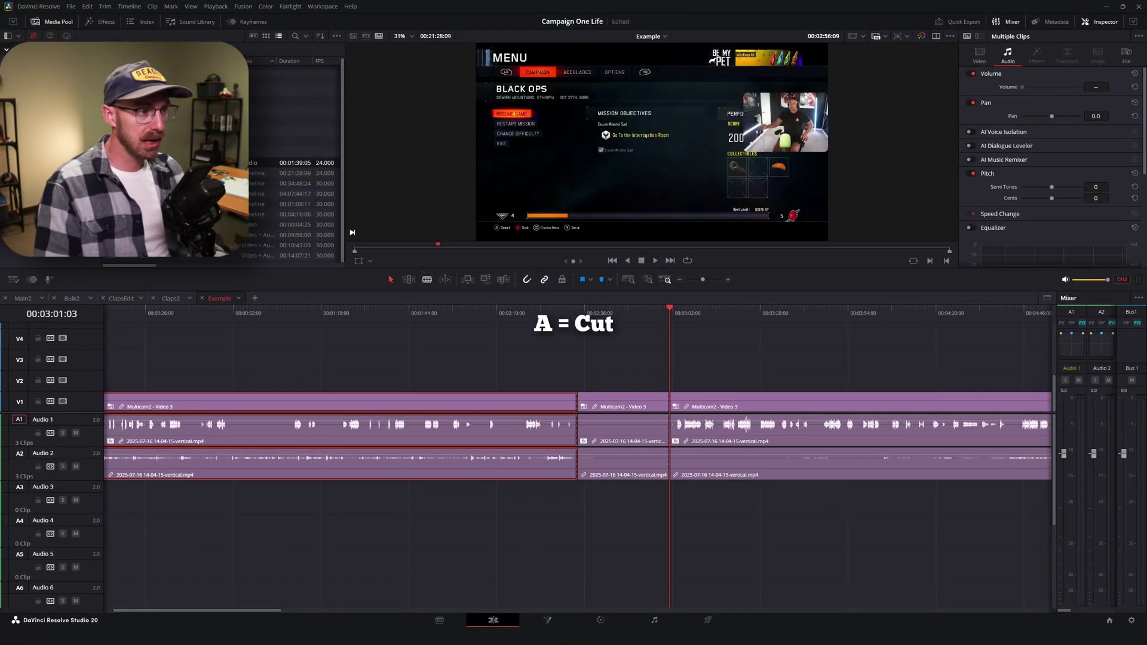
scroll(625, 344, up, 2)
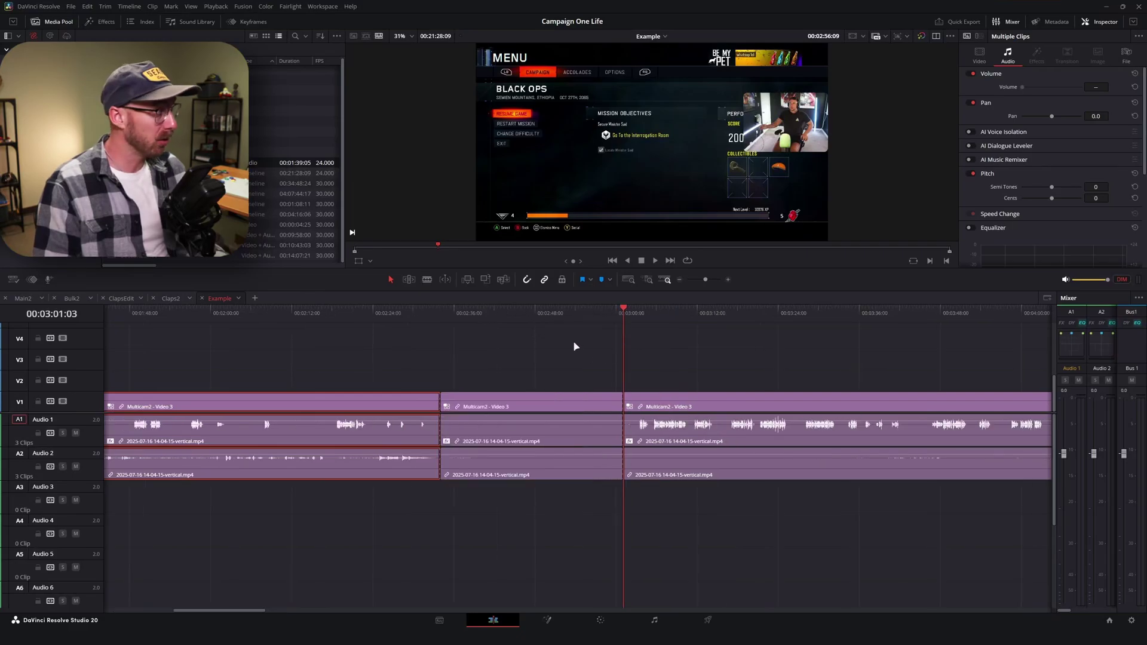
click(515, 312)
click(545, 477)
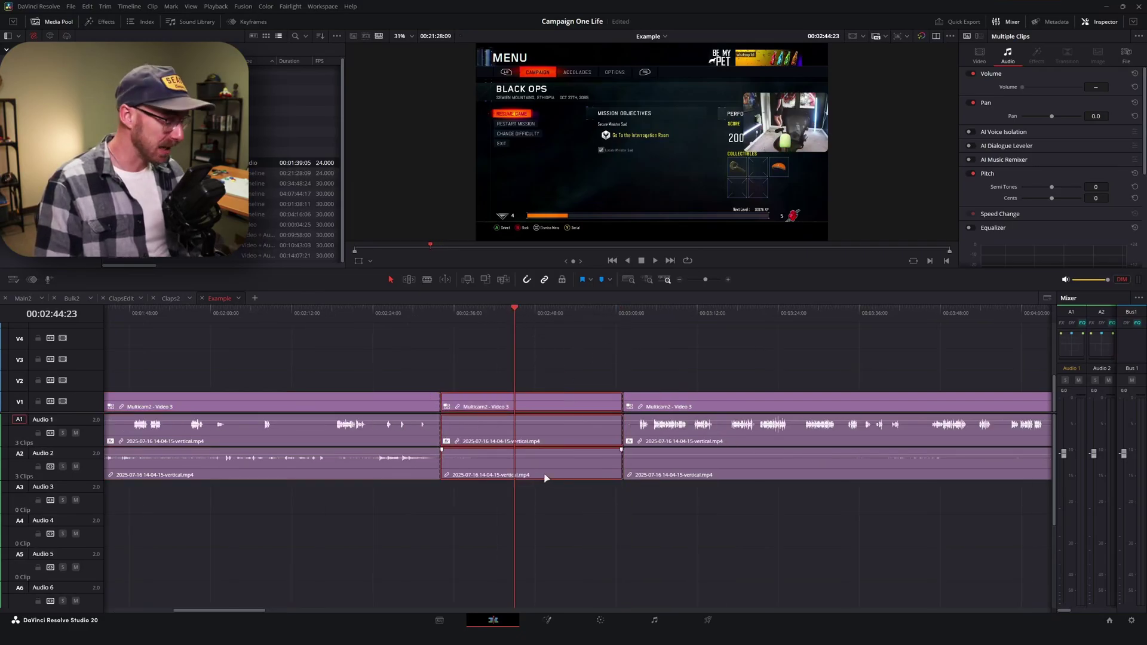
key(ctrl+b)
key(ctrl+z)
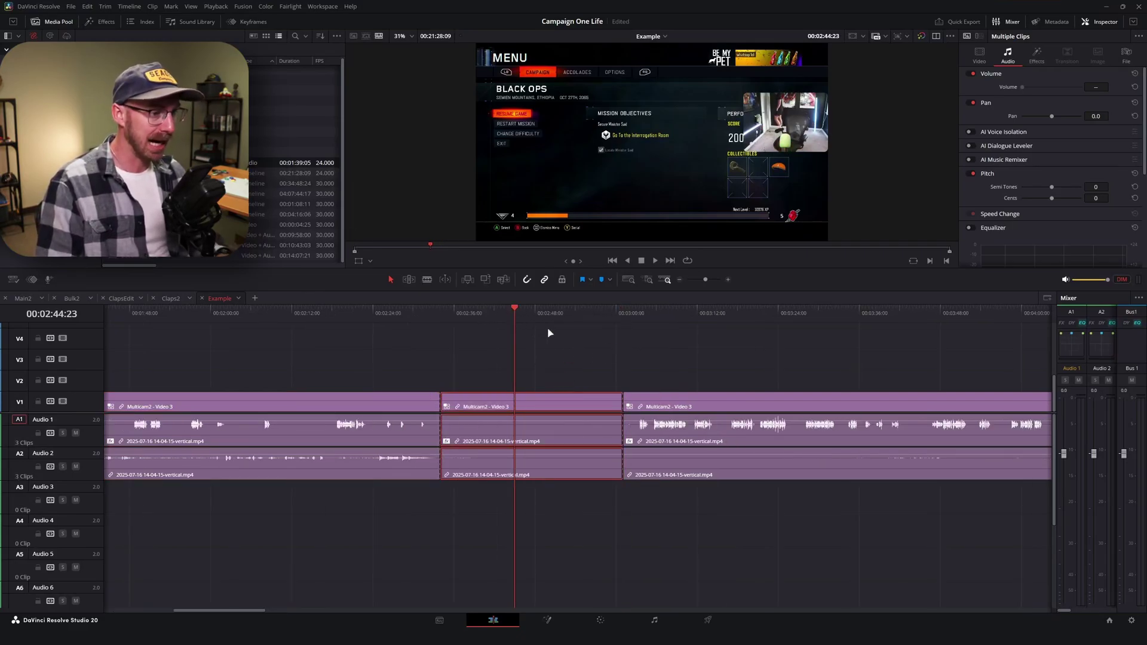
Step: Split the clips on all tracks at about 00:03:05 and at 00:03:10:17, around the second spoken phrase
drag(516, 313, 630, 317)
key(ctrl+equal)
click(614, 315)
key(ctrl+b)
drag(717, 318, 709, 322)
key(ctrl+b)
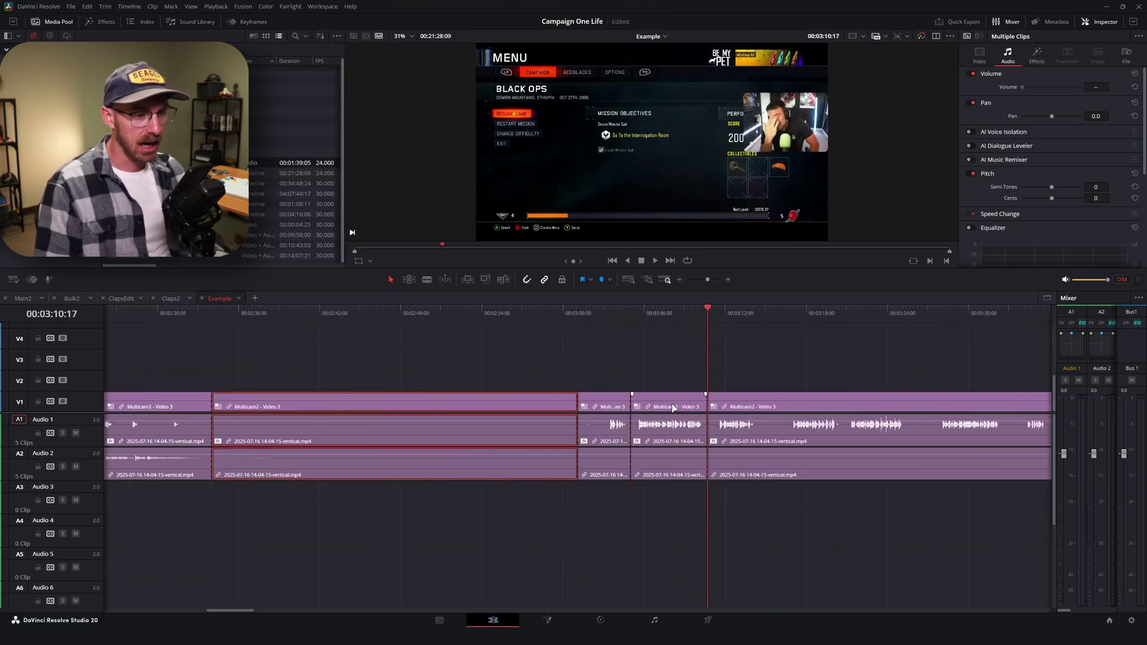
Step: Move the two spoken segments on either side of 00:03:10:17 up to V2 and split the clips at 00:03:14:12 and 00:03:21:07
key(ctrl+equal)
drag(671, 406, 691, 385)
click(745, 316)
key(ctrl+b)
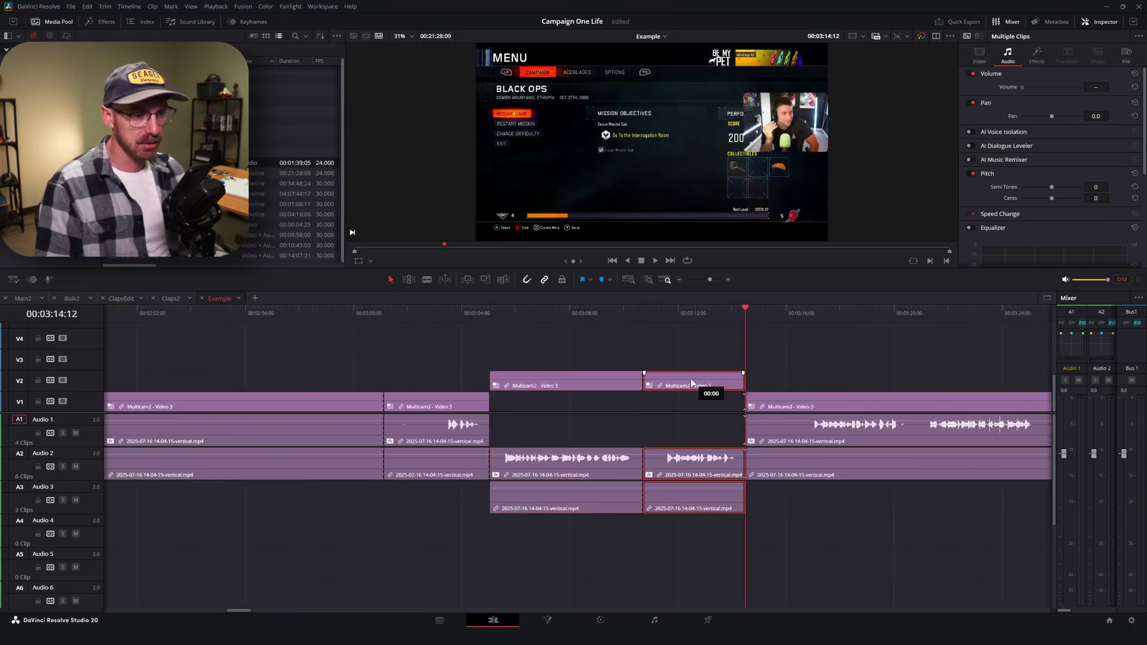
key(ctrl+minus)
drag(775, 317, 783, 327)
key(ctrl+b)
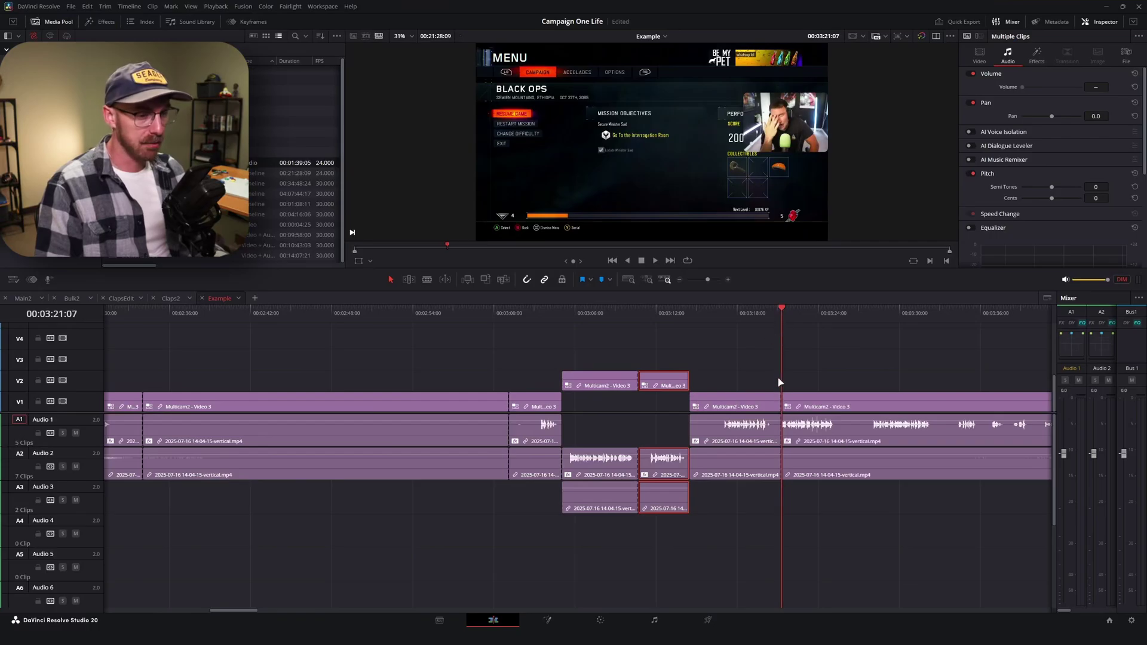
Step: Undo the clip moves to V2 and the cuts at 00:03:14:12 and 00:03:21:07
key(ctrl+z)
key(ctrl+z)
key(ctrl+z)
key(ctrl+z)
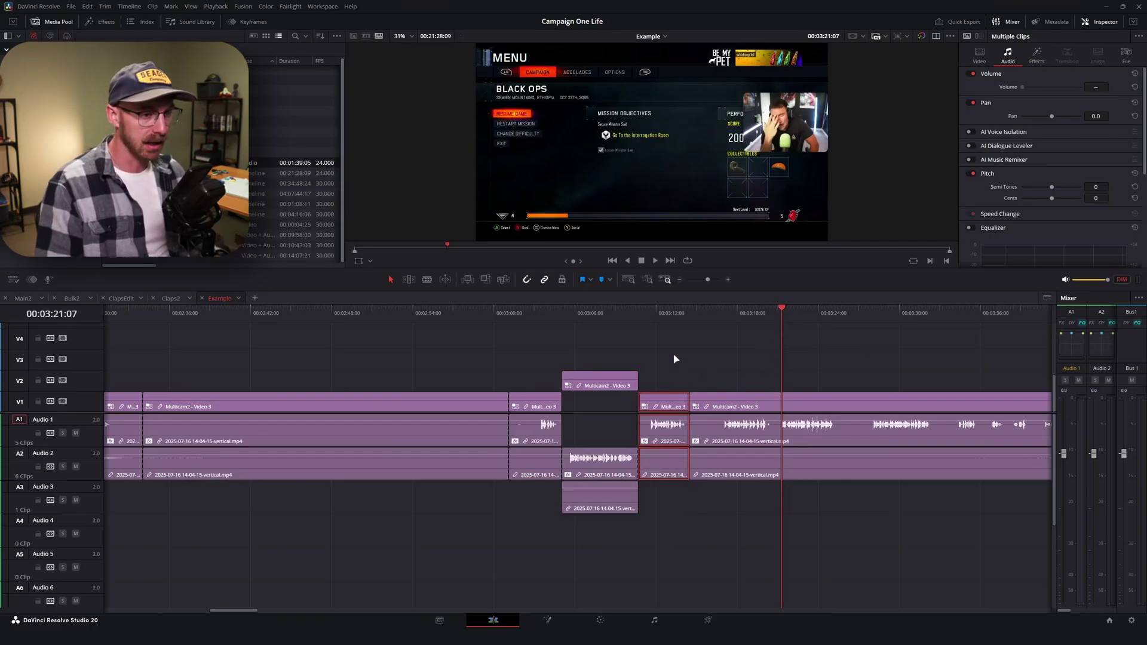
Step: Ripple delete the silent section between 00:02:34:01 and 00:03:01:03 on all tracks
click(441, 312)
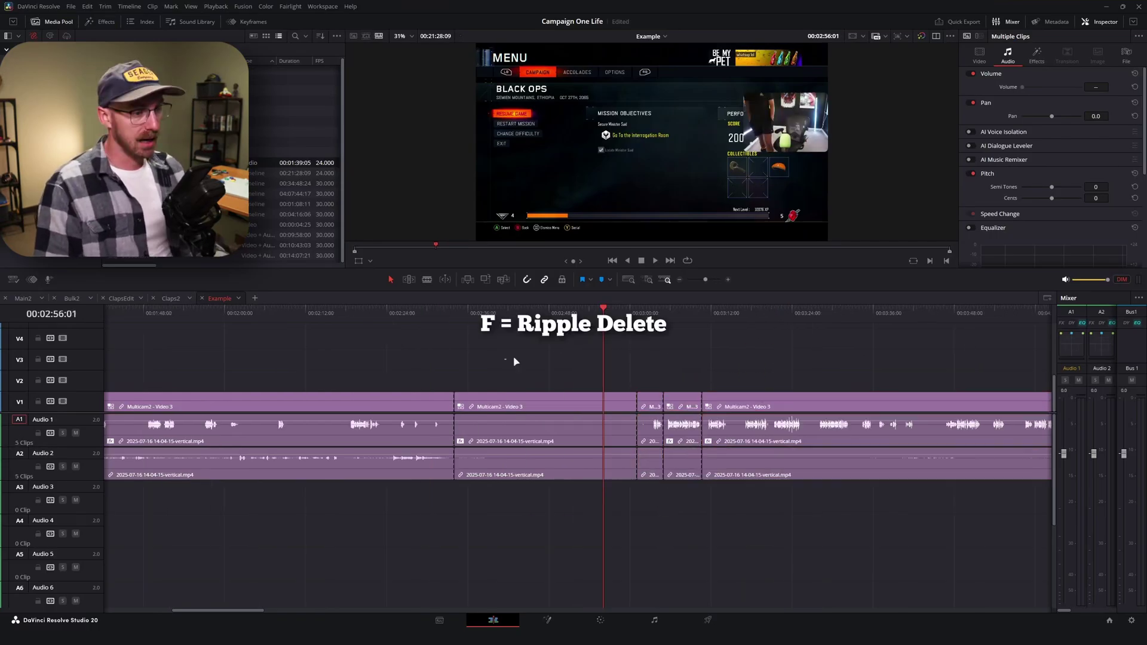
drag(556, 343, 543, 527)
key(f)
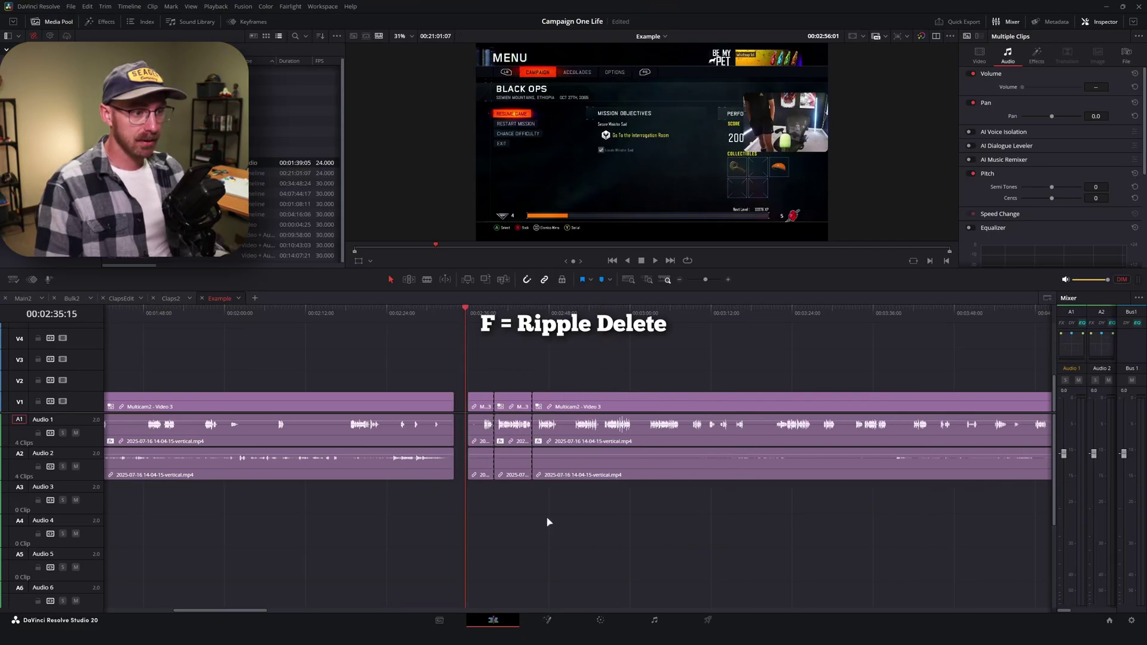
key(f)
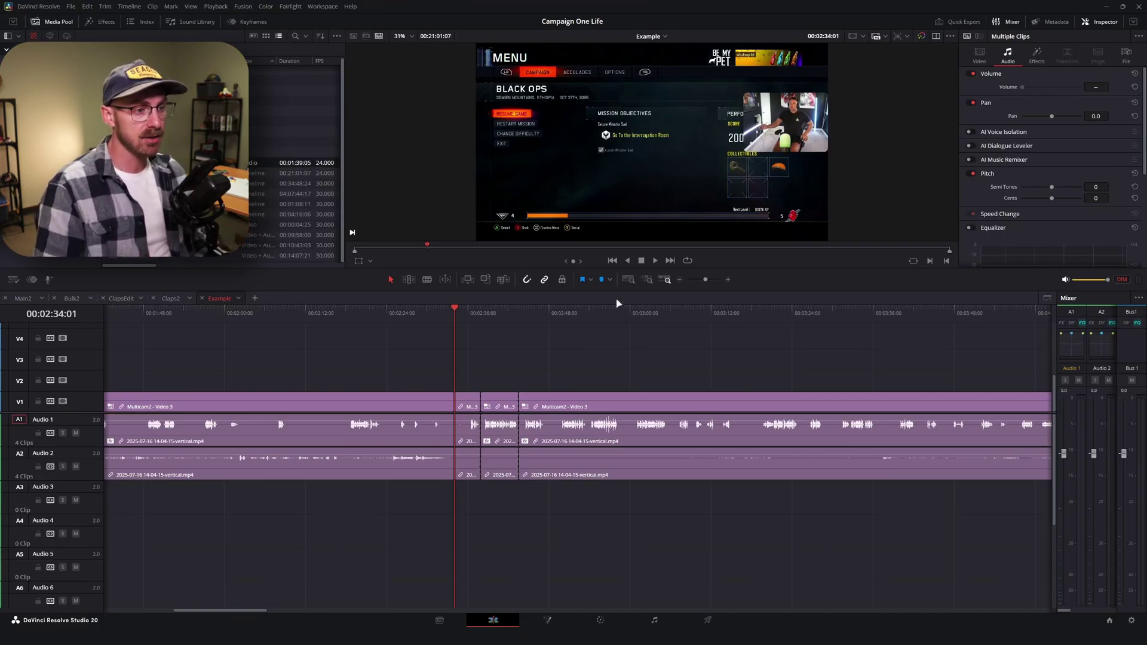
Step: Split the clips at 00:02:47:06 and 00:02:49:17, and ripple delete the silent pause between the two cuts
drag(535, 312, 537, 309)
scroll(544, 309, up, 2)
scroll(548, 312, up, 2)
click(604, 315)
key(ctrl+b)
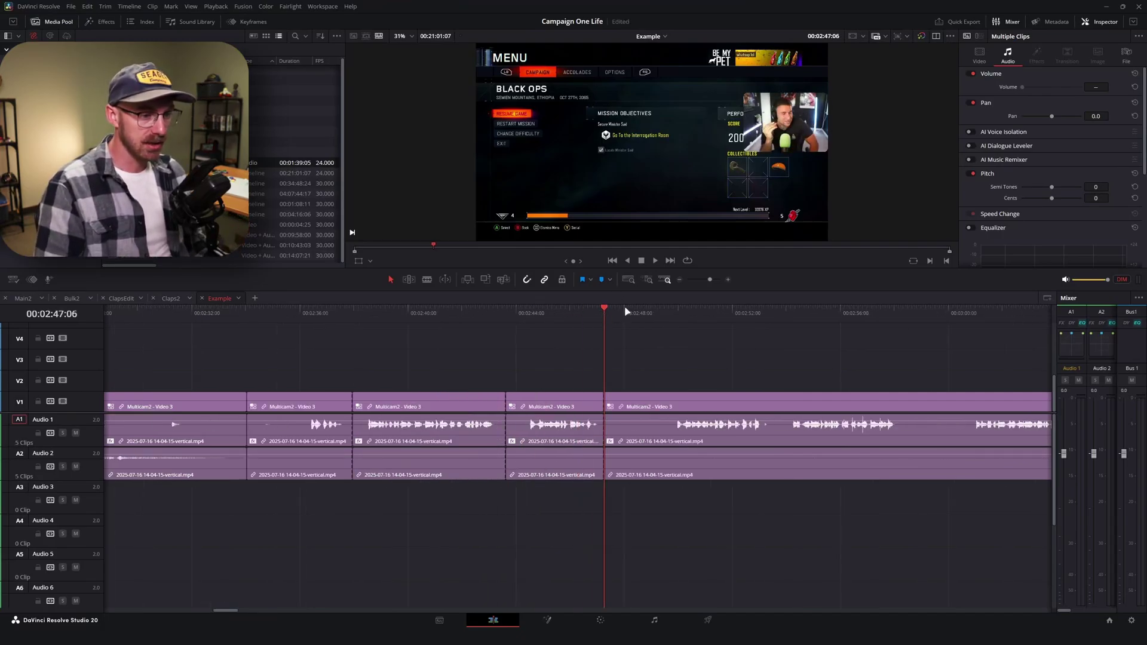
drag(608, 317, 672, 316)
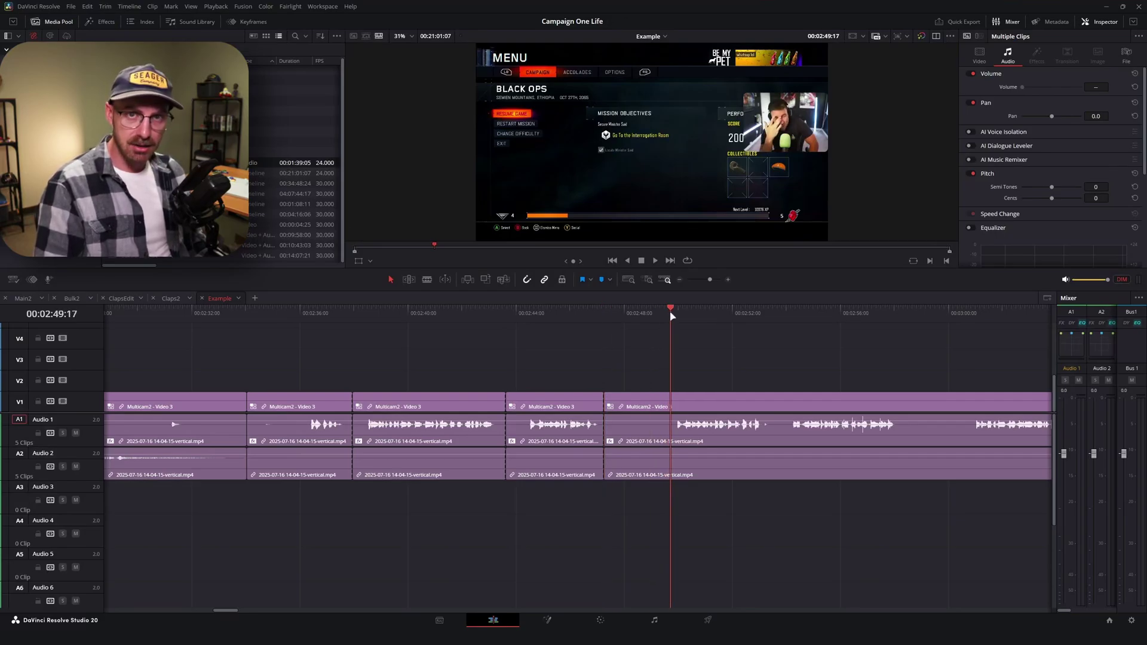
key(ctrl+b)
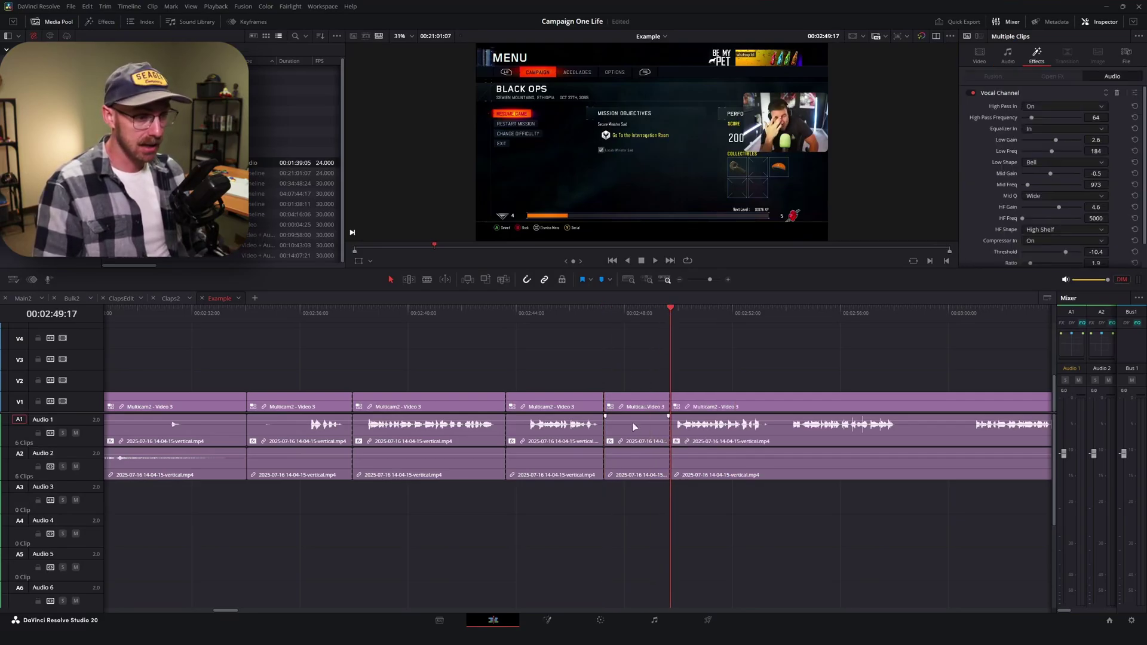
drag(633, 361, 647, 539)
key(Delete)
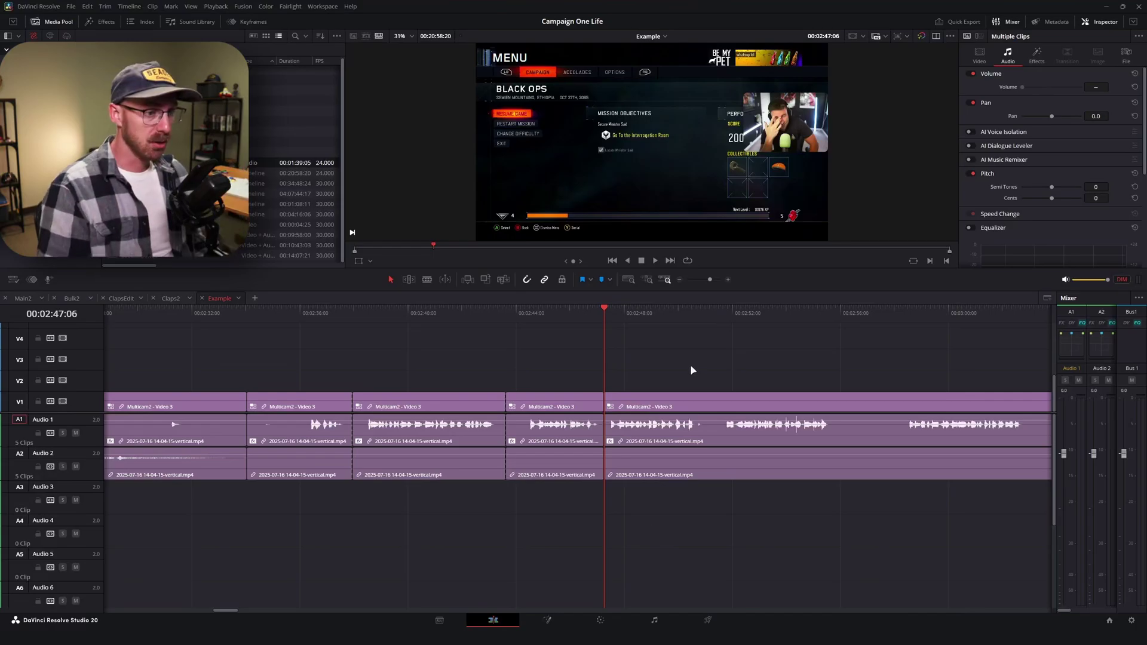
Step: Split the clips at 00:02:55:20 and 00:02:58:07, and ripple delete the silent pause between the two cuts
key(ctrl+minus)
key(ctrl+minus)
key(ctrl+minus)
mouse_move(599, 319)
mouse_down()
mouse_move(609, 320)
mouse_move(543, 319)
mouse_move(619, 322)
mouse_up()
key(ctrl+equal)
key(ctrl+equal)
key(ctrl+equal)
key(ctrl+b)
key(ctrl+b)
click(598, 443)
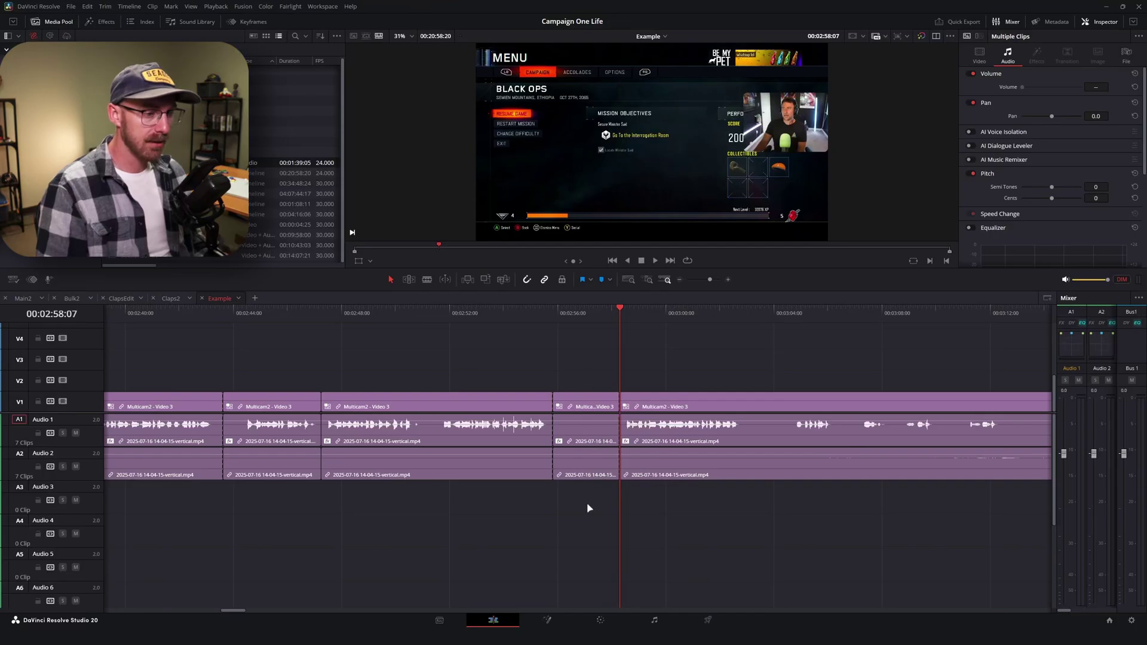
key(Delete)
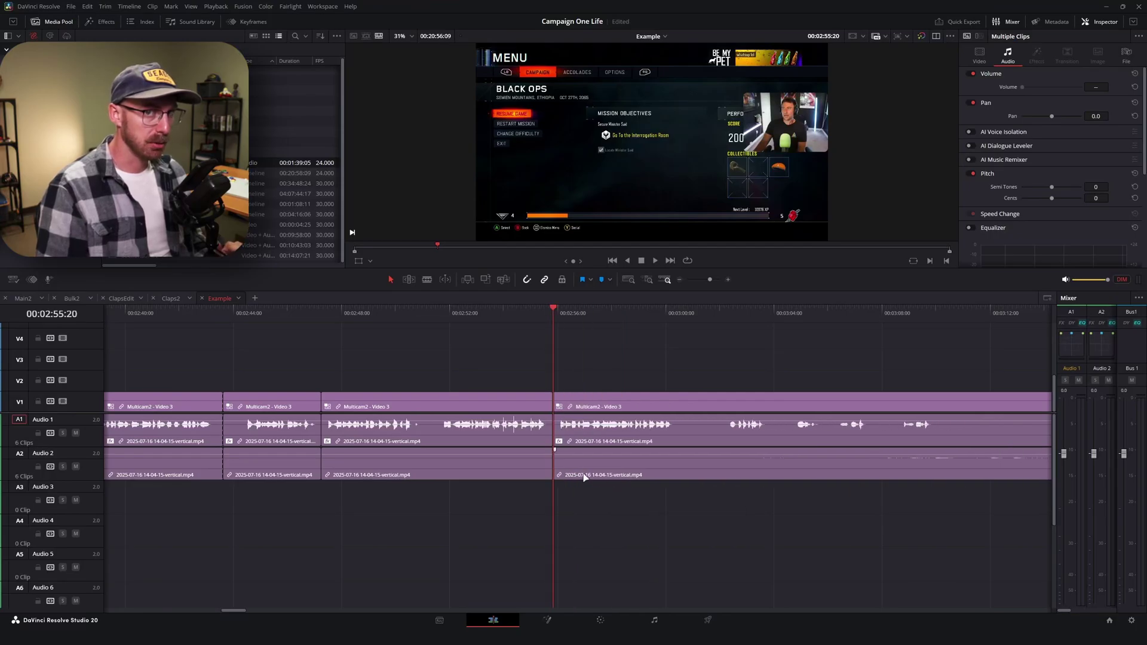
Step: Slip the footage inside the clip around 00:02:51:06 in Trim Edit Mode, keeping its place on the timeline
scroll(585, 472, down, 2)
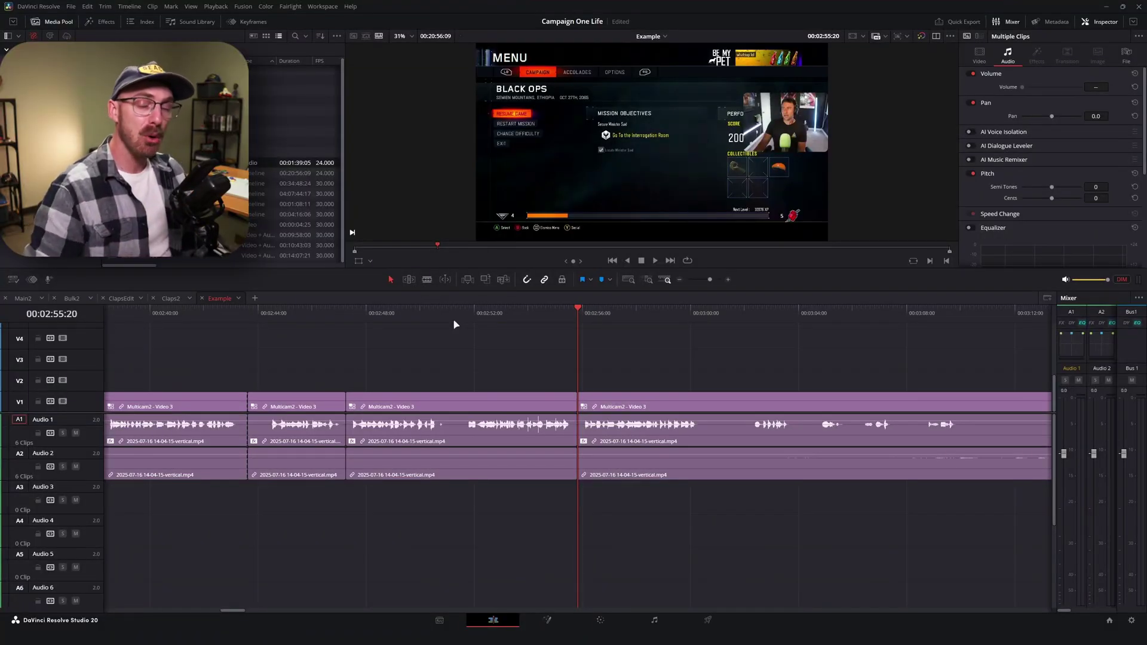
click(454, 309)
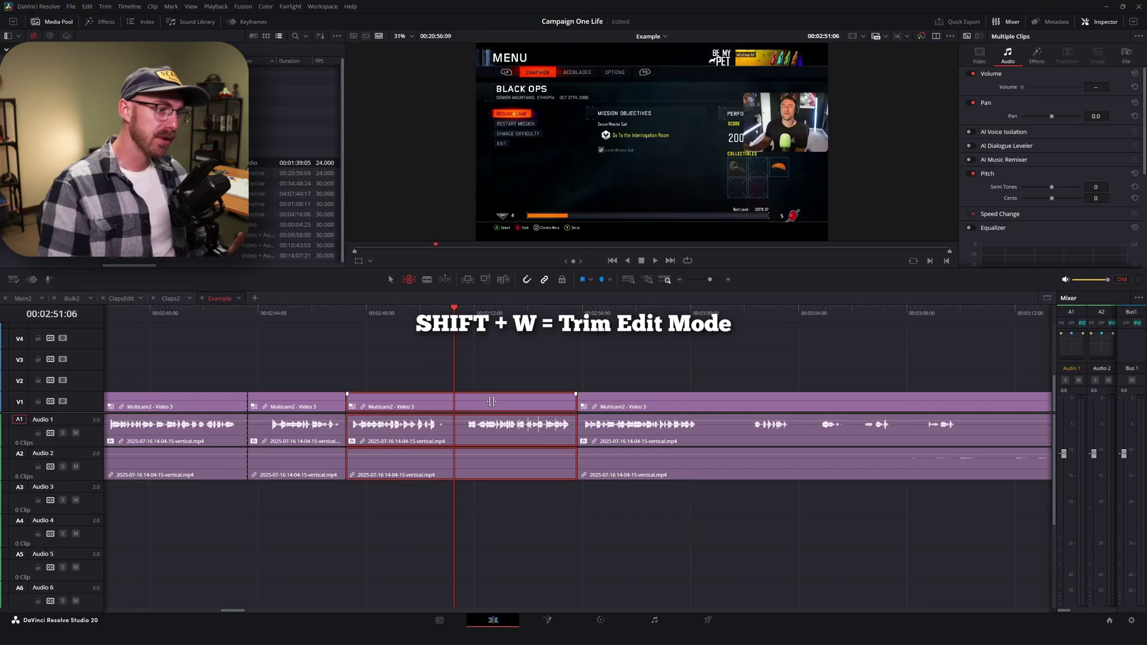
mouse_move(488, 398)
mouse_down()
mouse_move(397, 399)
mouse_move(585, 402)
mouse_move(405, 392)
mouse_move(537, 401)
mouse_move(498, 402)
mouse_up()
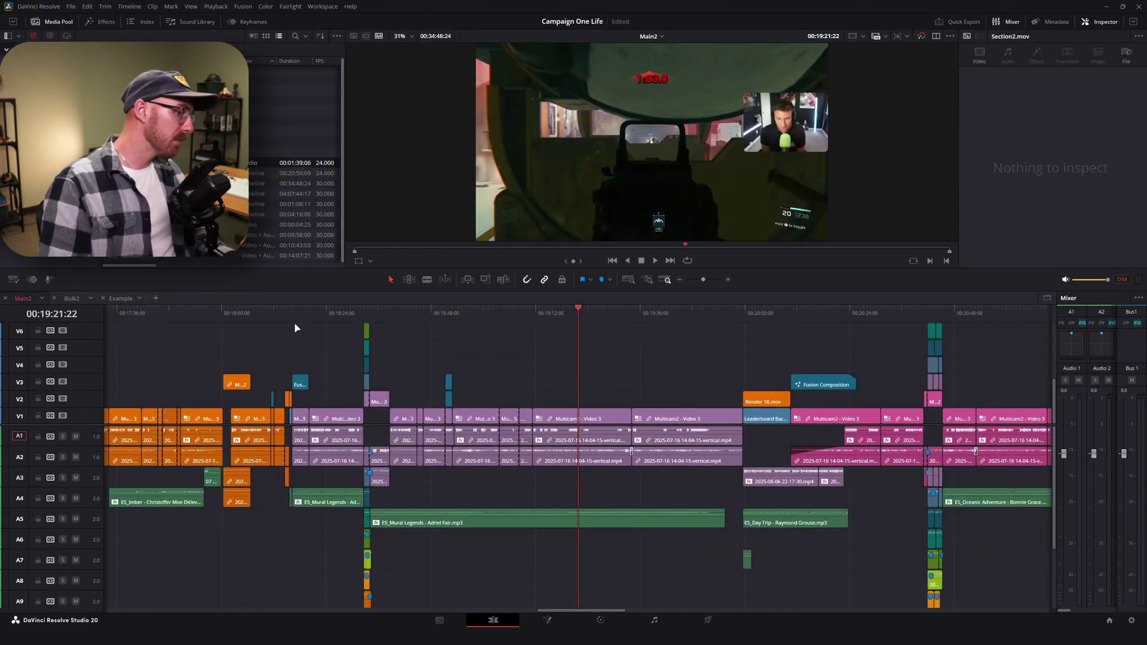
Step: In the Main2 timeline, slip the Multicam2 - Video 3 clip on V1 at 00:18:24:25 using Trim Edit Mode
click(329, 310)
key(ctrl+equal)
key(ctrl+equal)
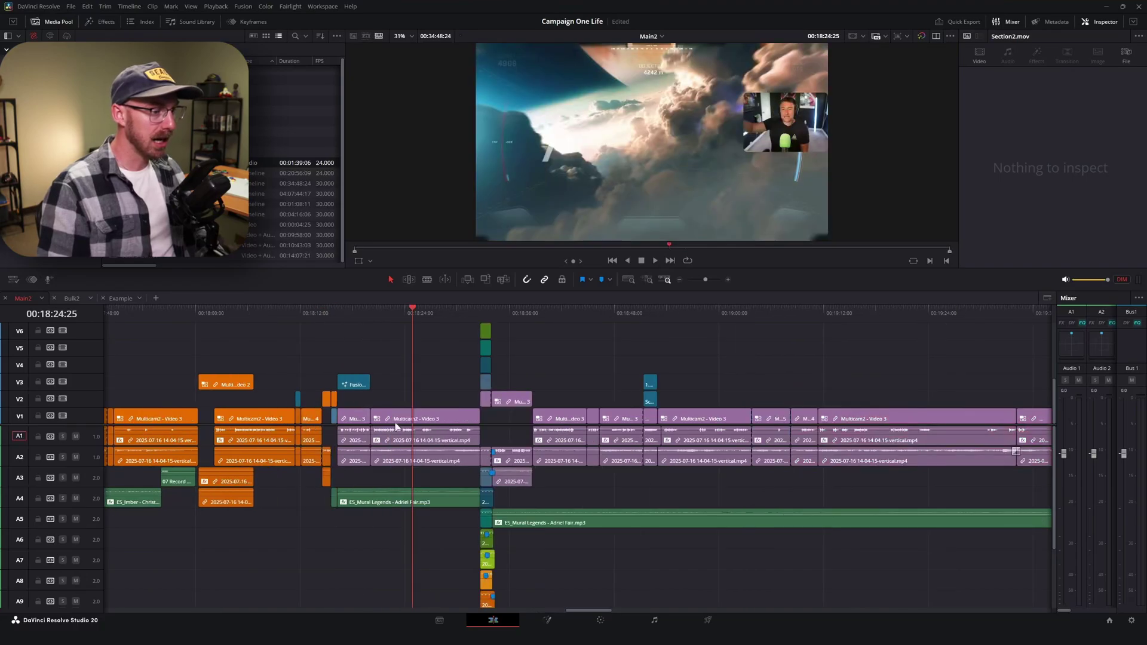
click(439, 414)
key(t)
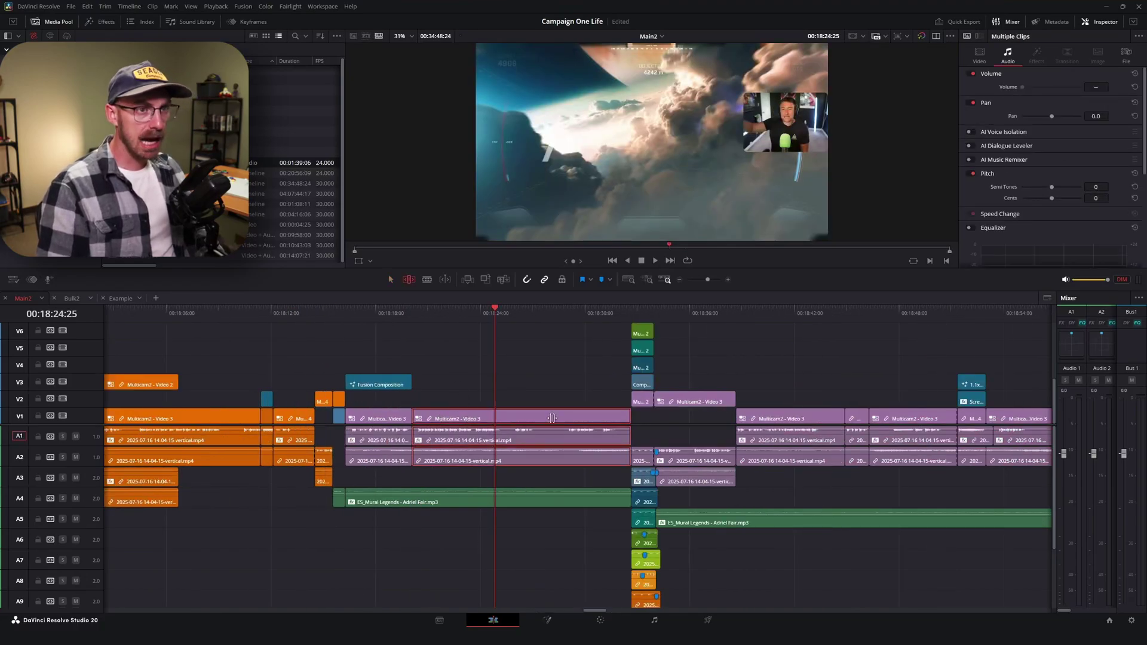
scroll(518, 410, up, 2)
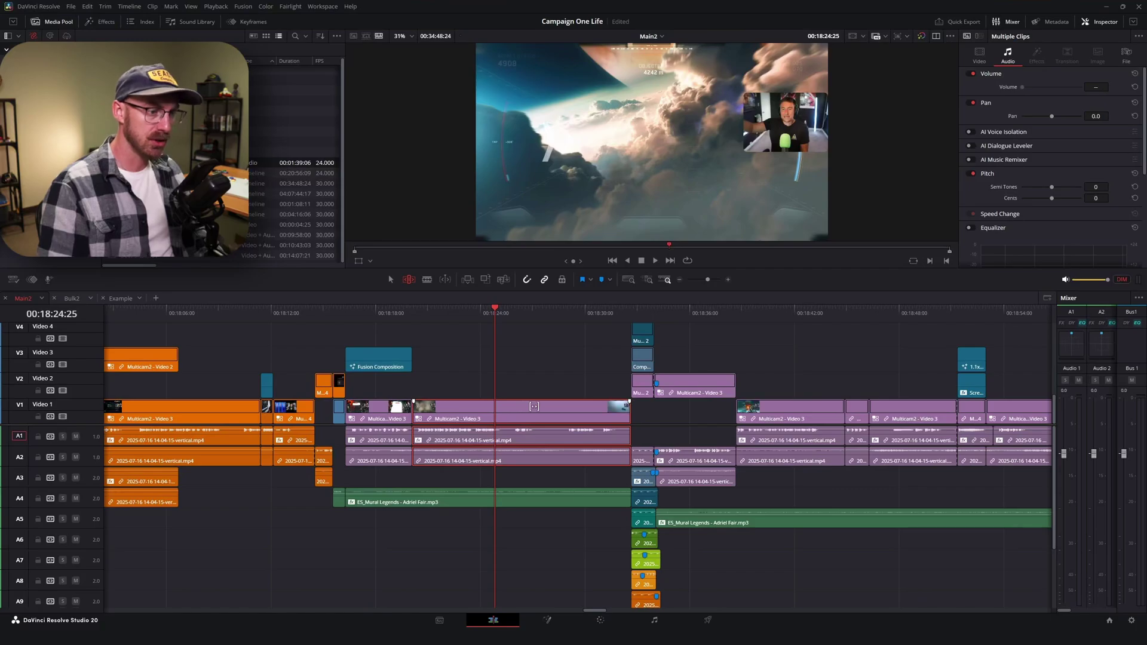
drag(525, 407, 530, 407)
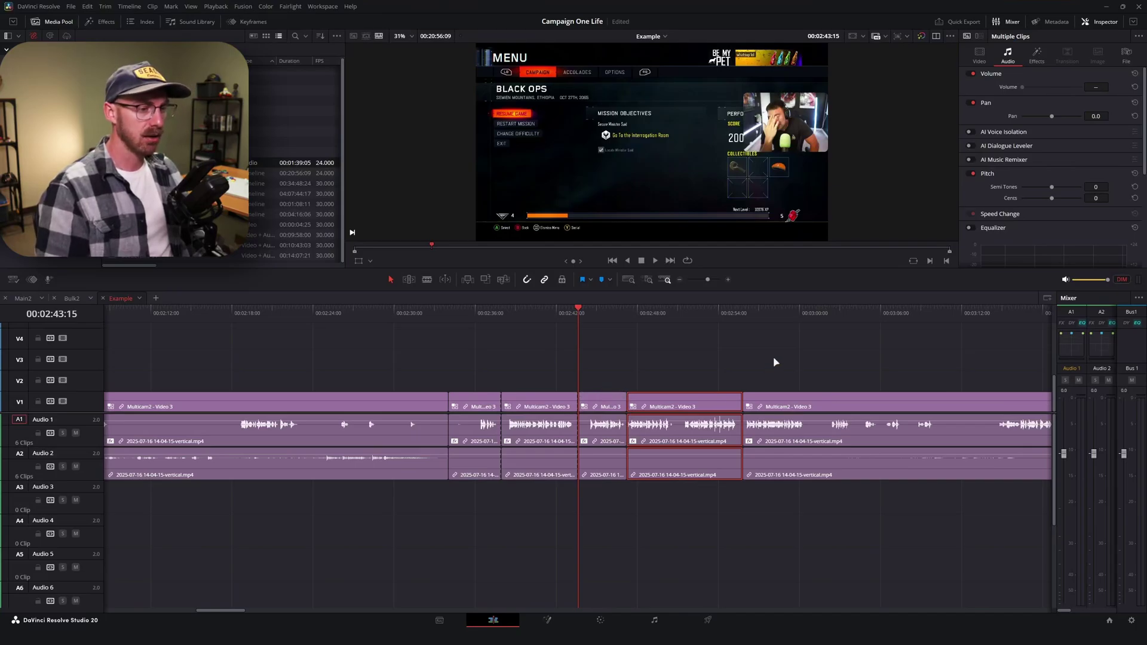
Step: In the Example timeline, select clips forward and backward from 00:02:43:15 on all tracks, and check both commands' key assignments
key(e)
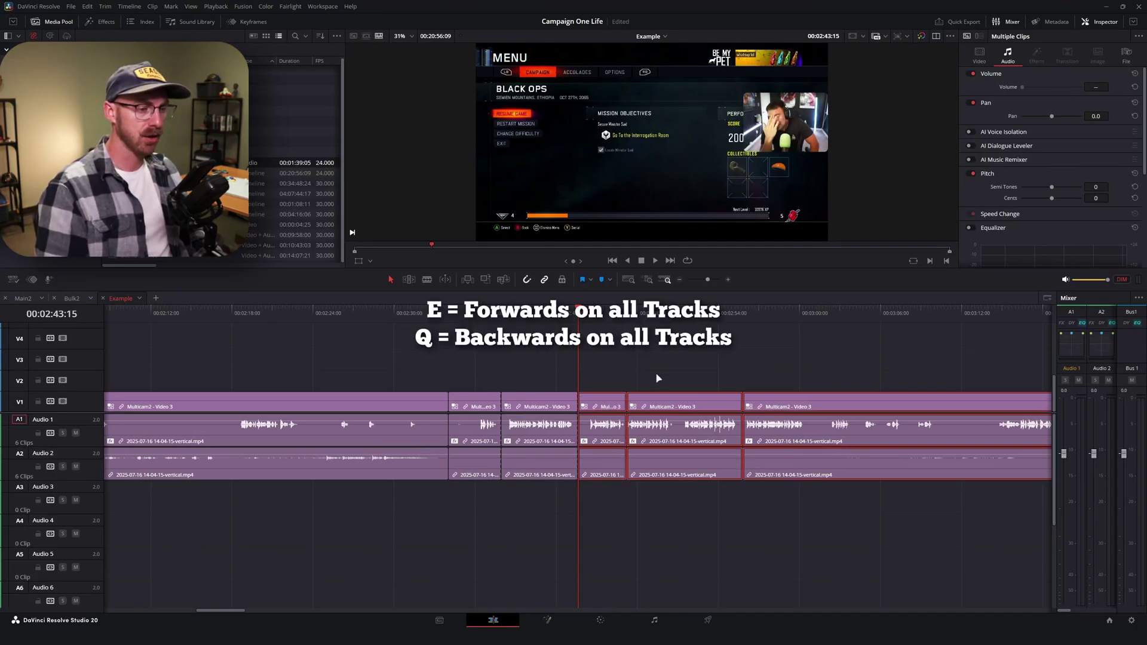
key(q)
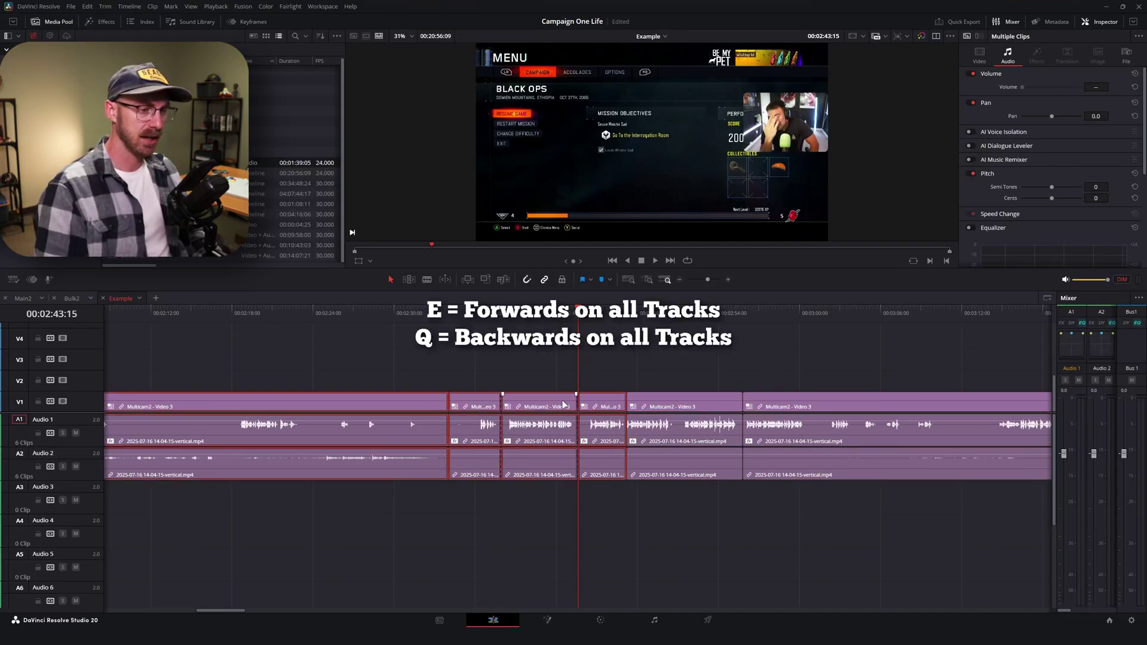
click(39, 7)
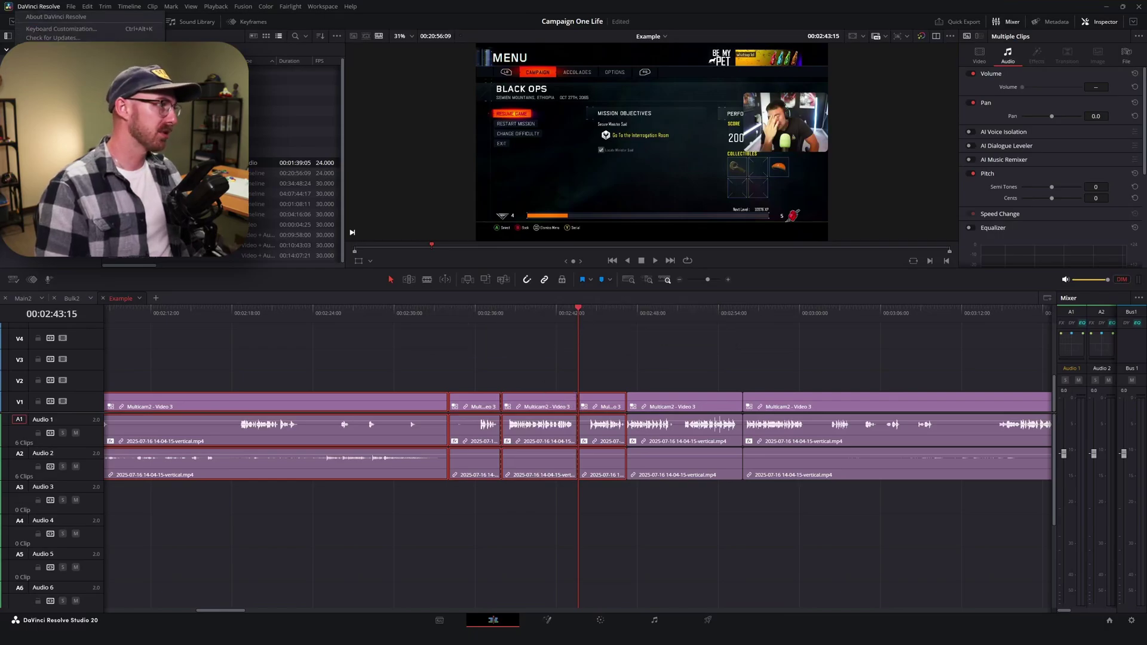
click(60, 29)
click(417, 201)
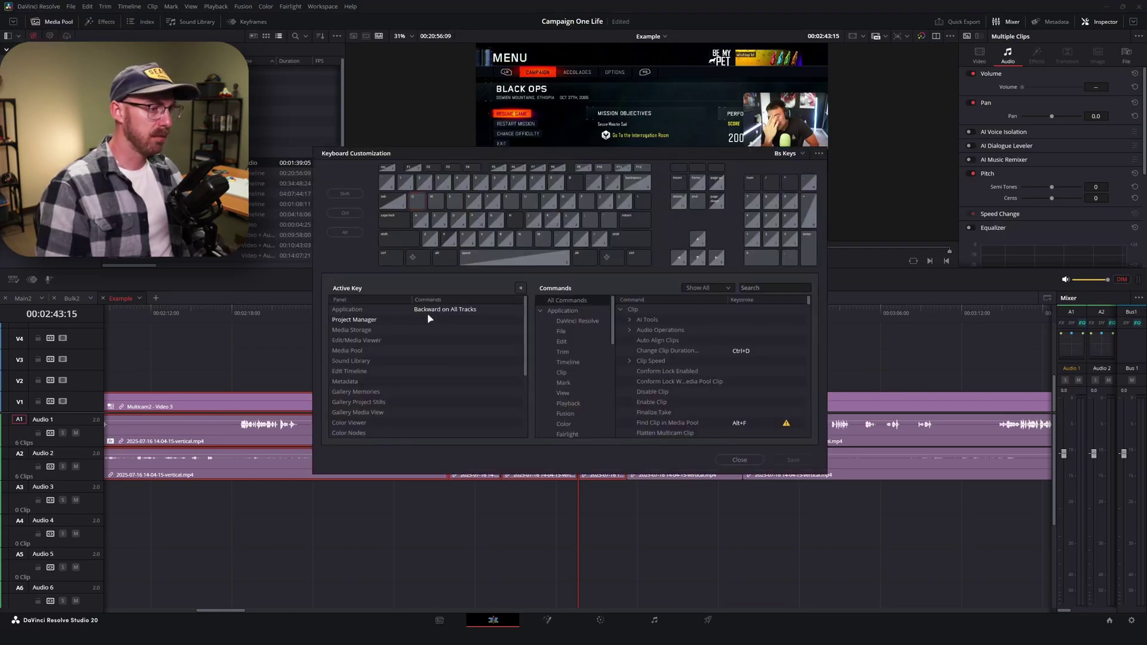
key(e)
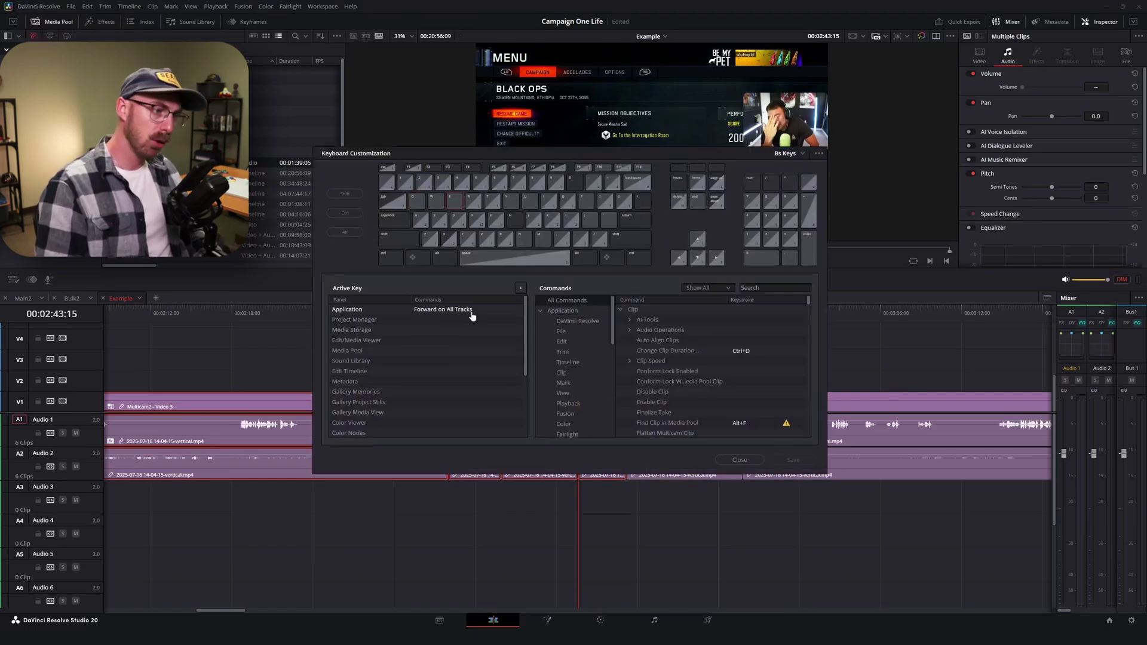
click(740, 461)
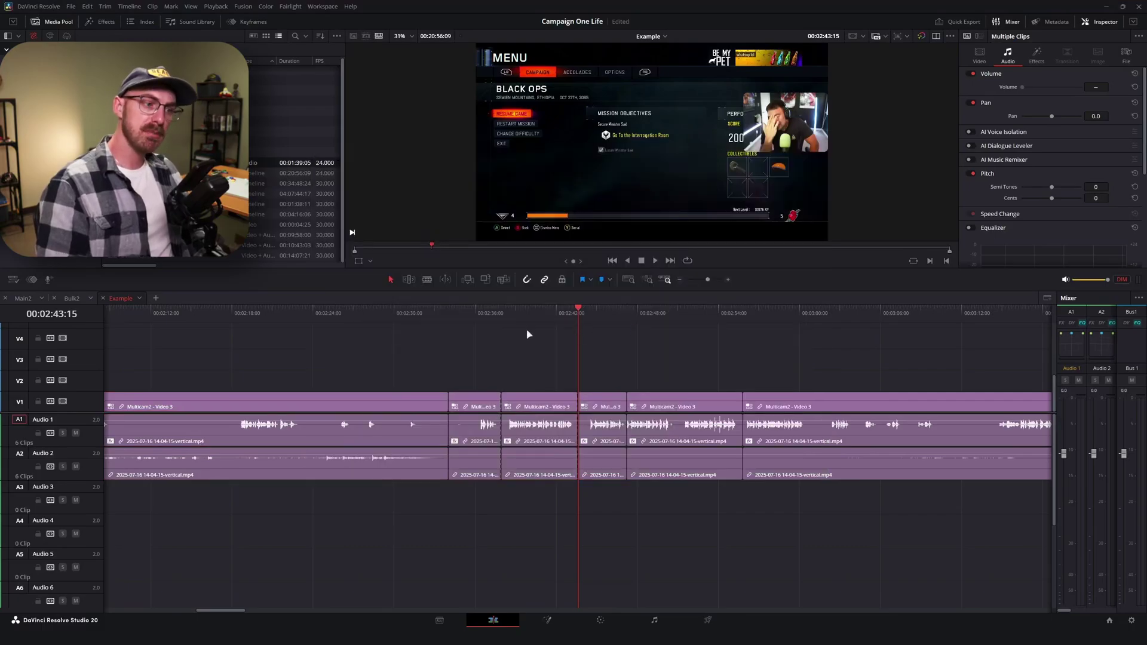
Step: Try shifting all clips from the cut just before 00:02:38:17 onward to open a gap, and undo the shift
click(496, 313)
drag(495, 312, 480, 320)
key(ctrl+equal)
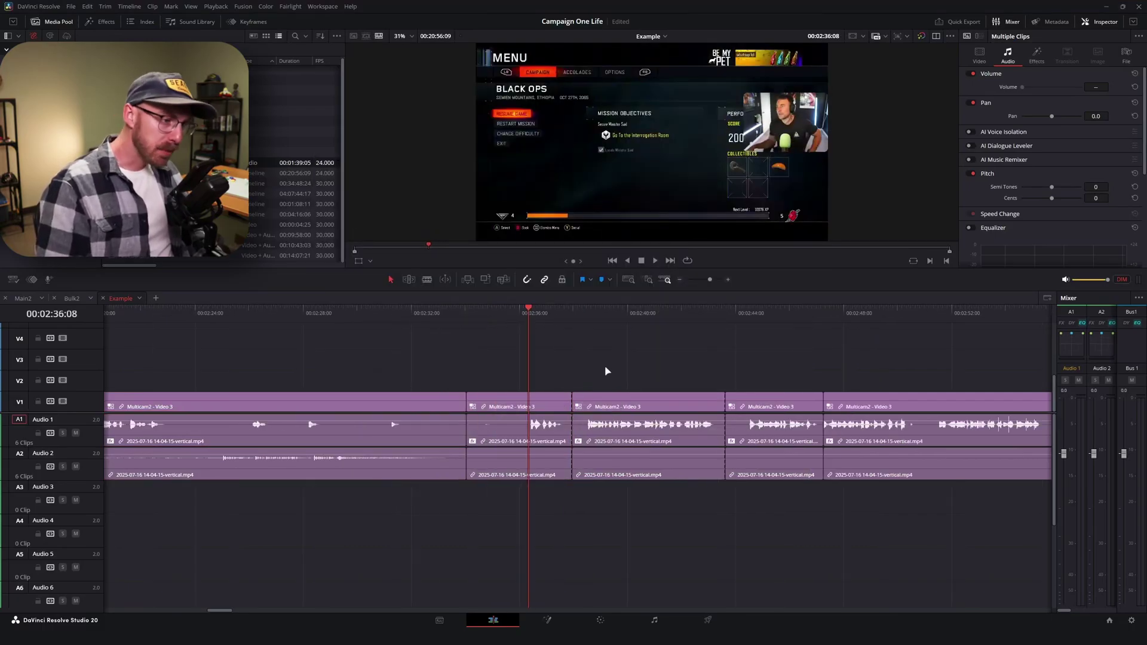
key(ctrl+minus)
click(585, 315)
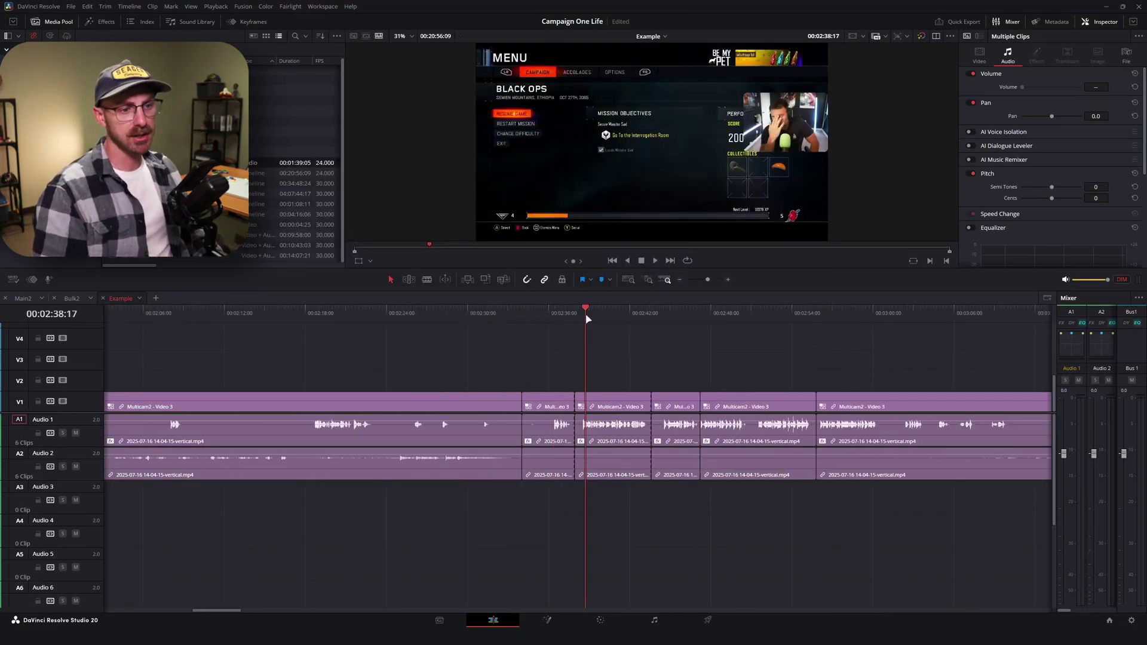
scroll(633, 326, down, 6)
drag(518, 355, 379, 486)
scroll(379, 486, up, 4)
key(Delete)
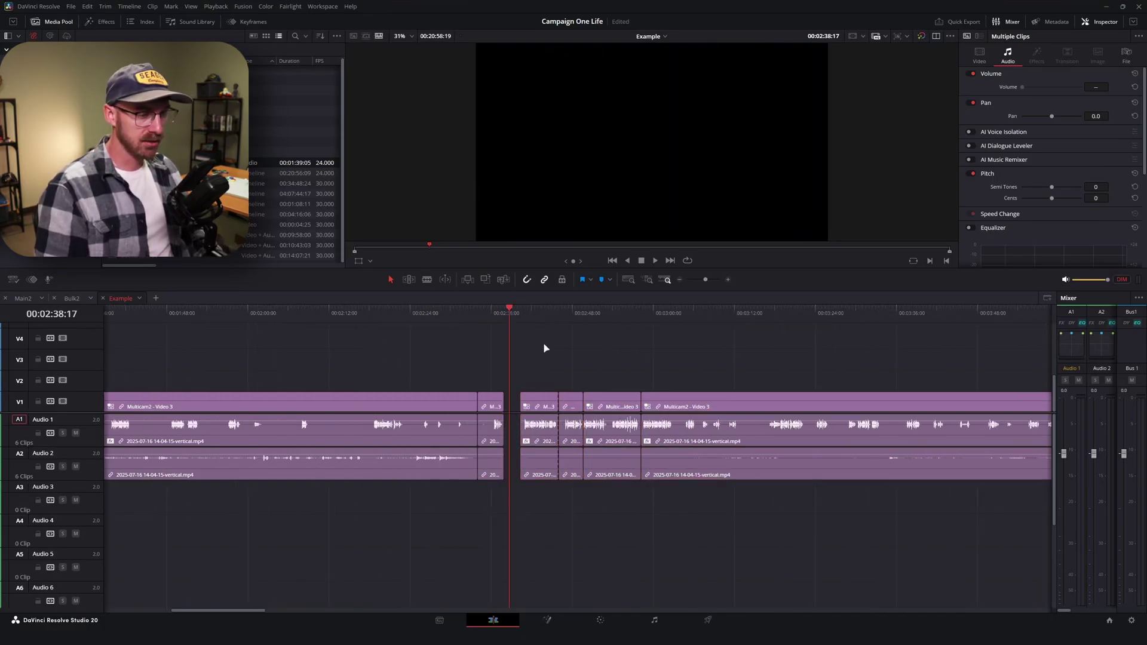
scroll(561, 358, up, 2)
key(ctrl+z)
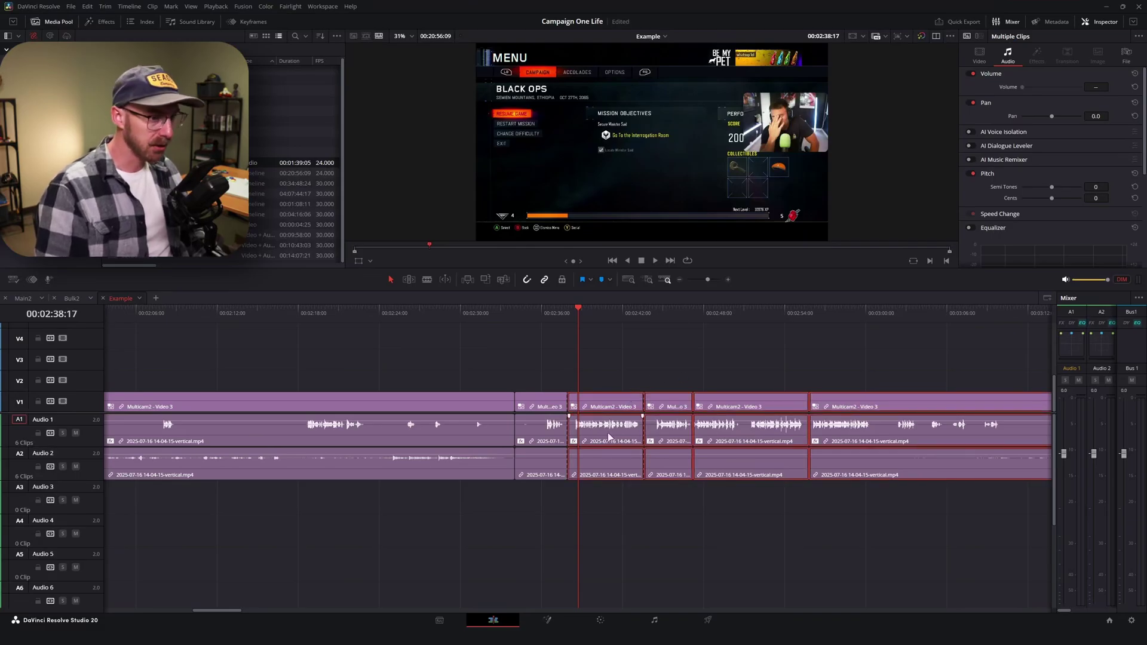
Step: Move the selected clips following the cut before 00:02:38:17 about 3 seconds along the timeline to open a gap
drag(610, 437, 657, 439)
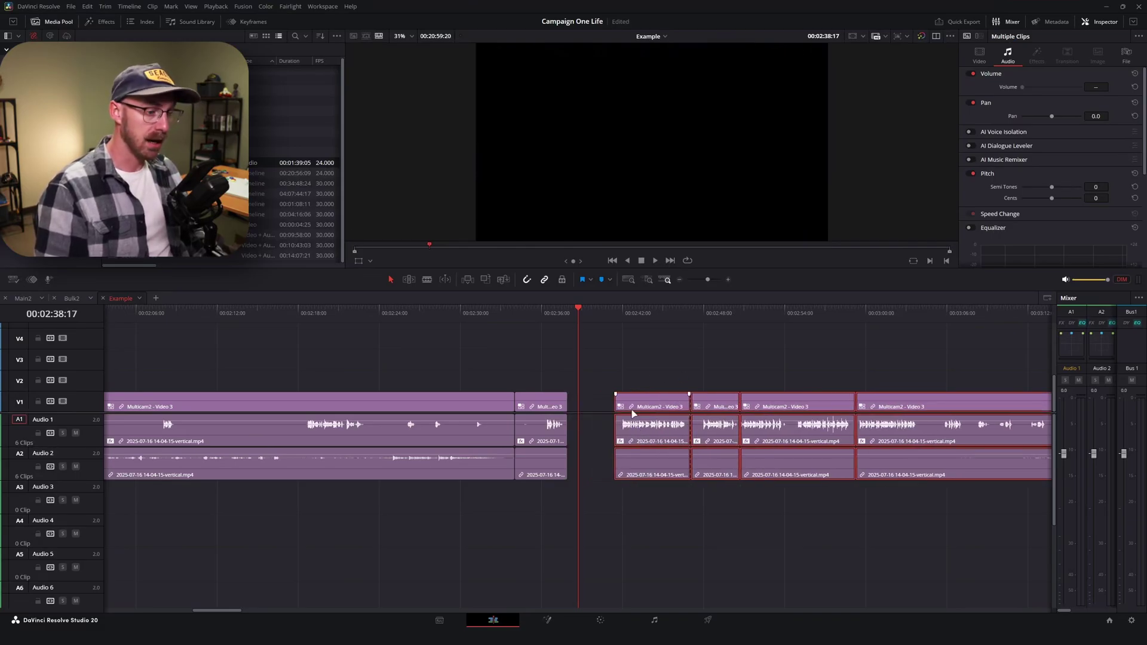
key(ctrl+y)
mouse_move(546, 399)
mouse_down()
mouse_move(607, 405)
mouse_move(547, 406)
mouse_up()
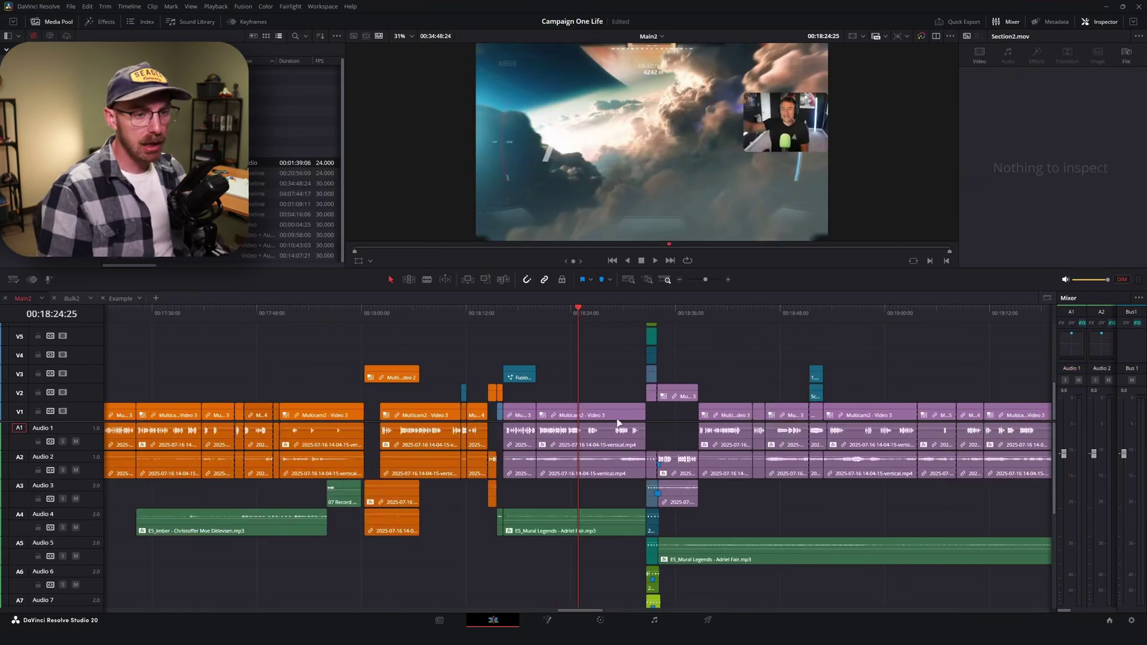
Step: In the Main2 timeline, select every clip forward of 00:18:24:25 on all tracks and examine how far the selection reaches
scroll(619, 423, down, 6)
scroll(662, 404, down, 5)
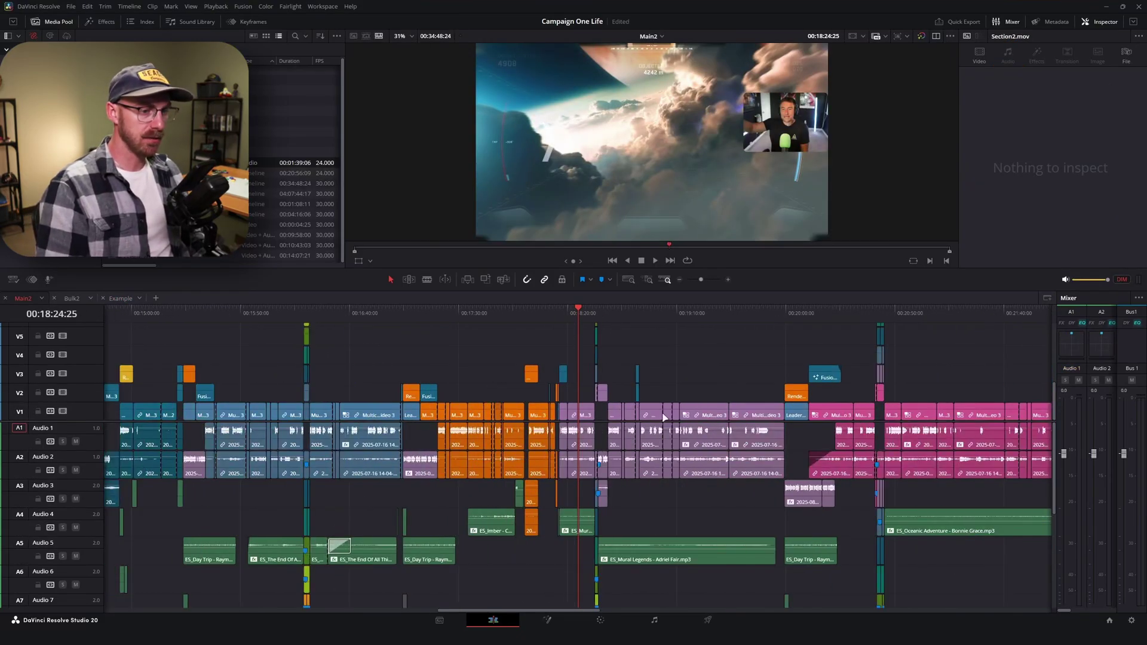
scroll(676, 367, up, 10)
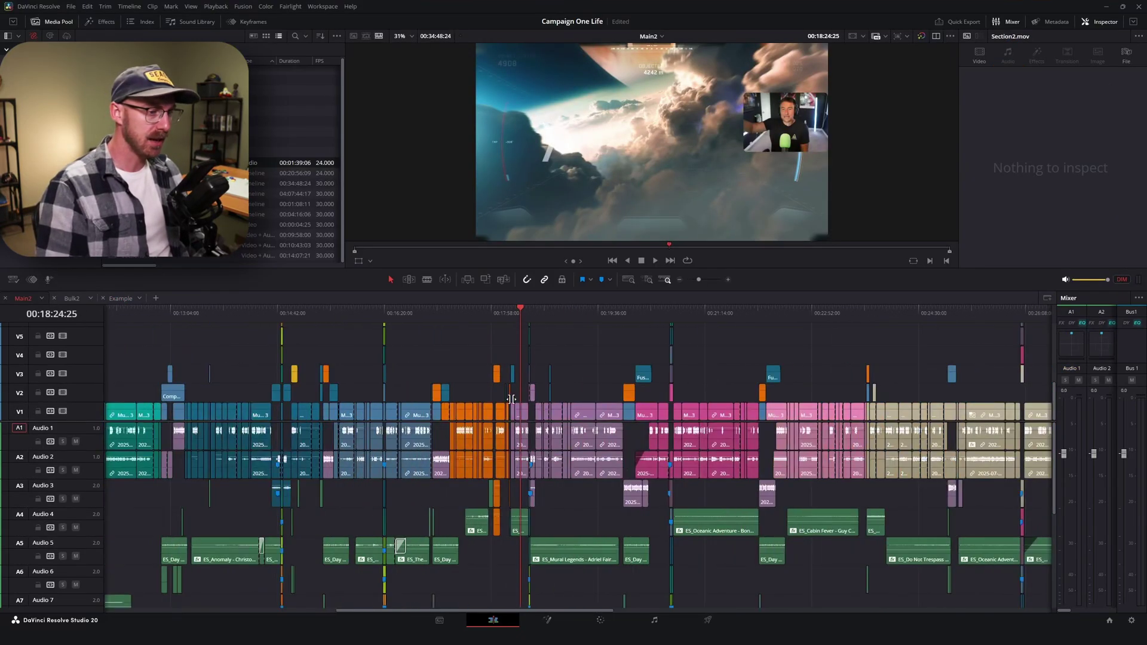
scroll(550, 426, down, 8)
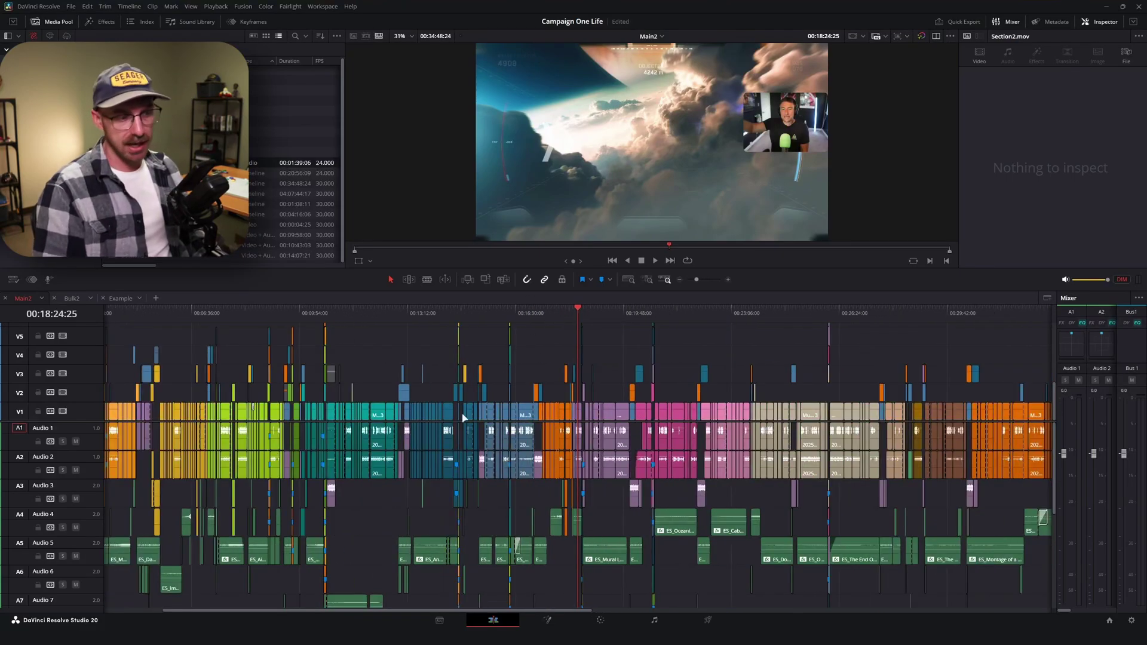
scroll(578, 418, up, 8)
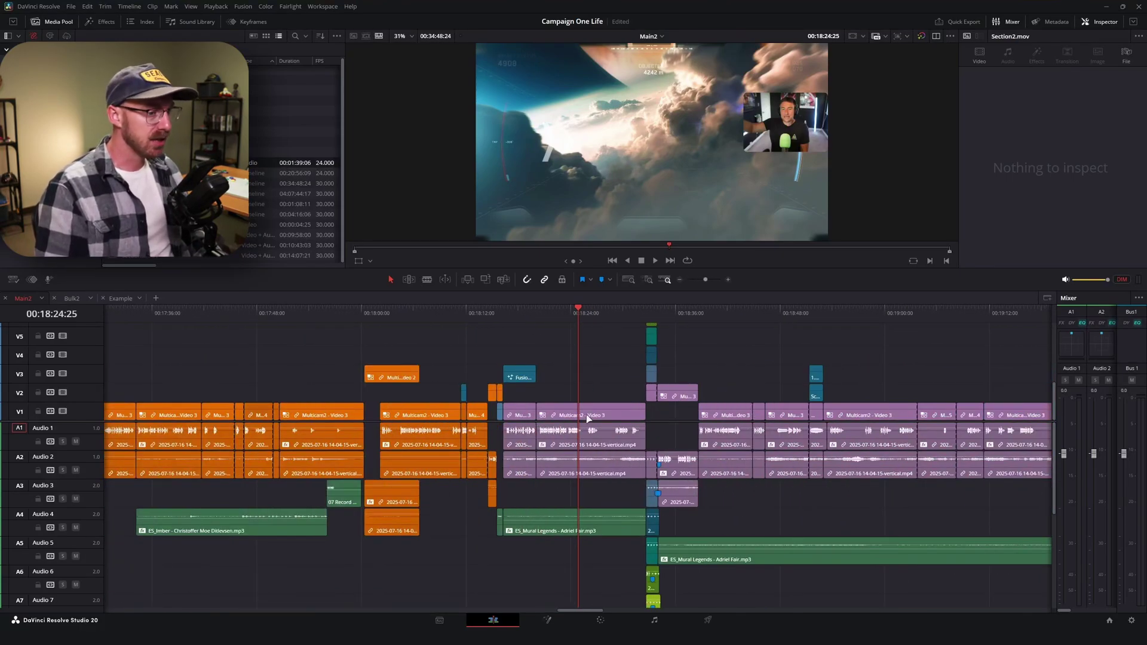
key(alt+y)
scroll(588, 416, down, 8)
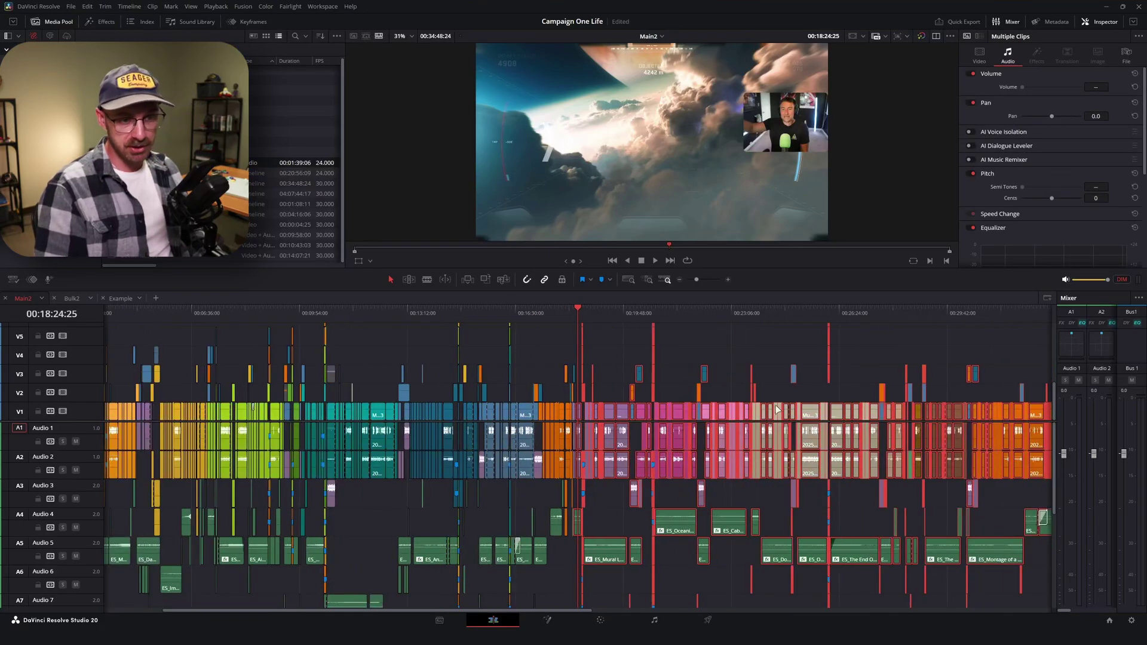
scroll(532, 412, up, 6)
mouse_move(532, 412)
mouse_down()
mouse_move(496, 415)
mouse_move(519, 415)
mouse_up()
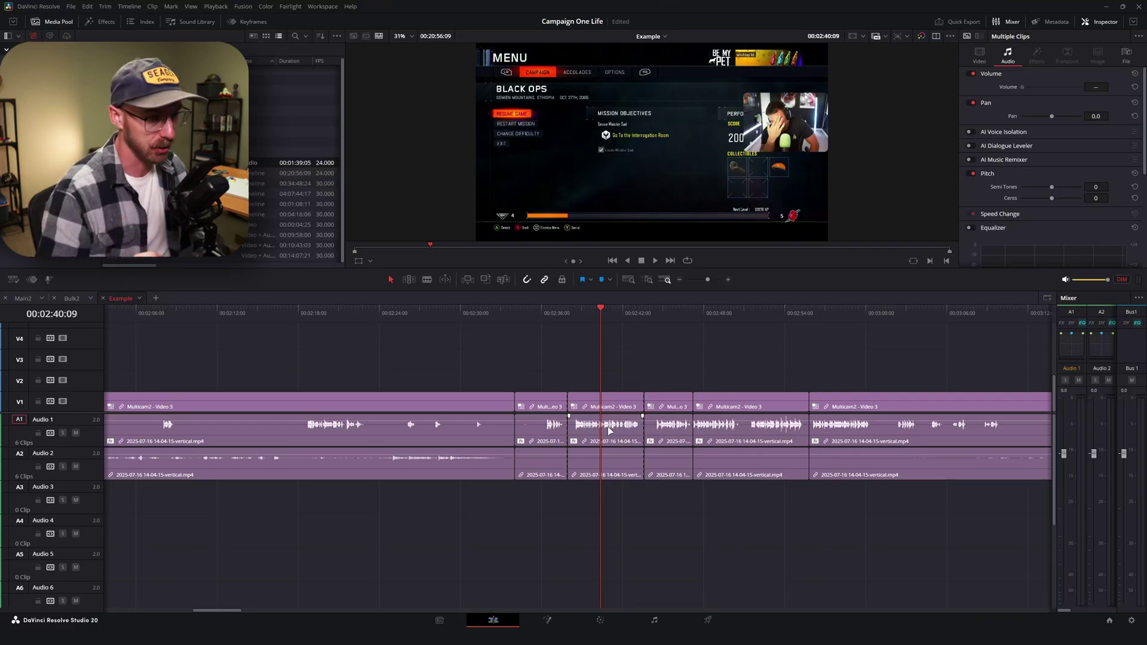
Step: In the Example timeline, try ripple trimming the end of the clip under the playhead to 00:02:40:09, and undo the trim
scroll(646, 376, up, 2)
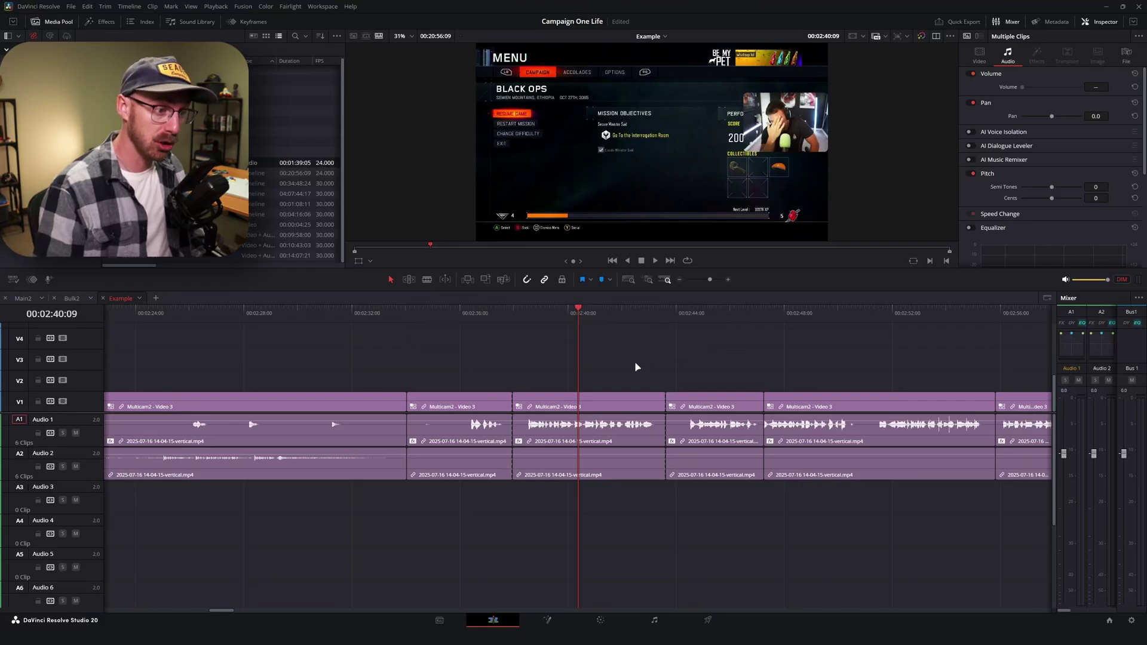
click(629, 404)
scroll(630, 400, up, 4)
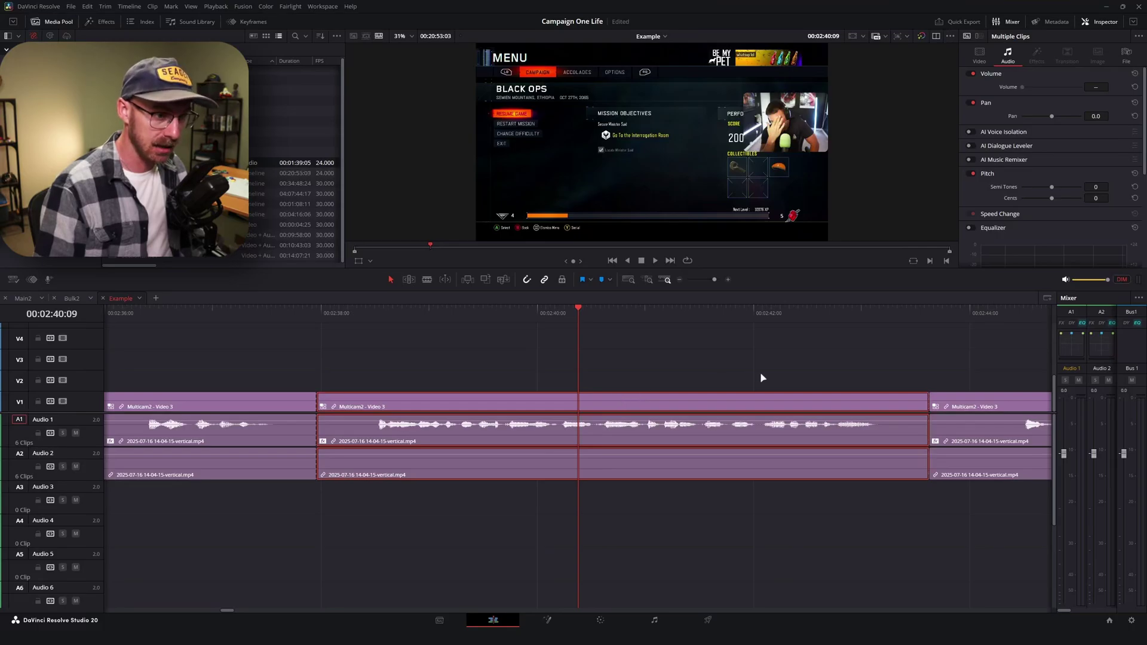
key(ctrl+shift+bracketright)
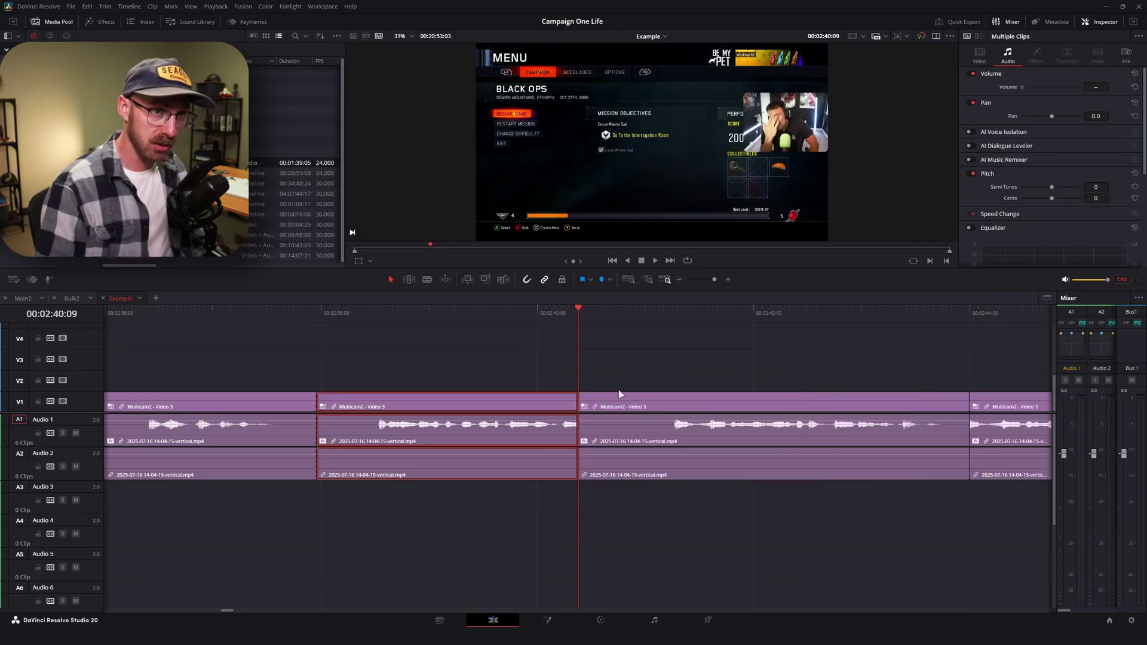
key(ctrl+z)
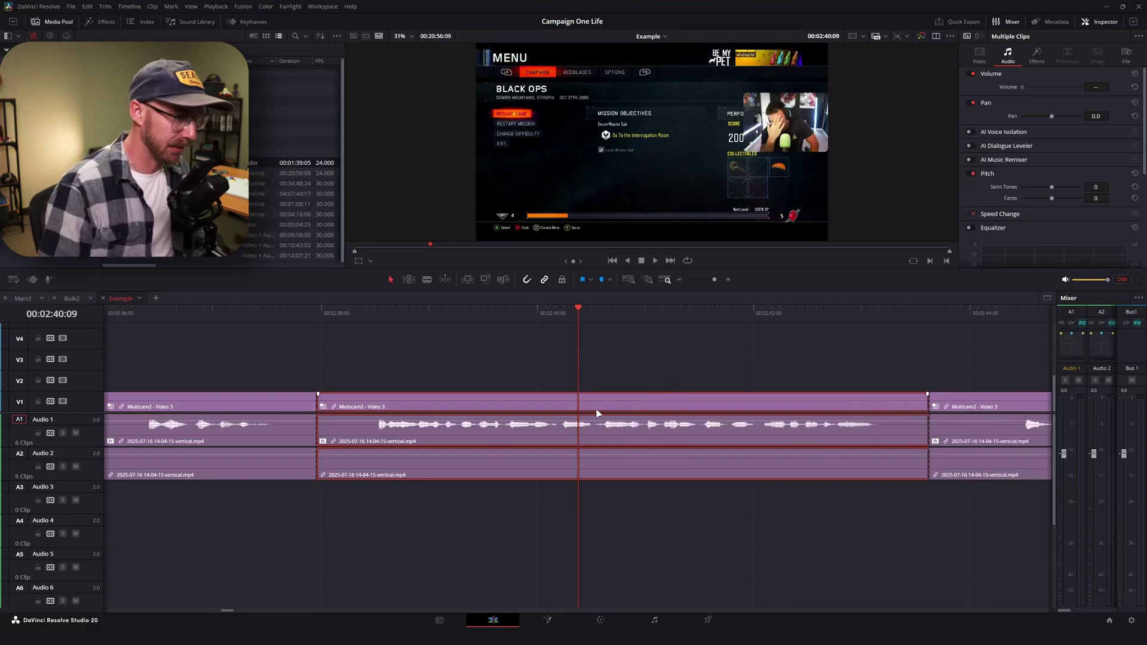
Step: Try ripple trimming the same clip's end again and its start to the playhead, and undo the trims
key(ctrl+shift+])
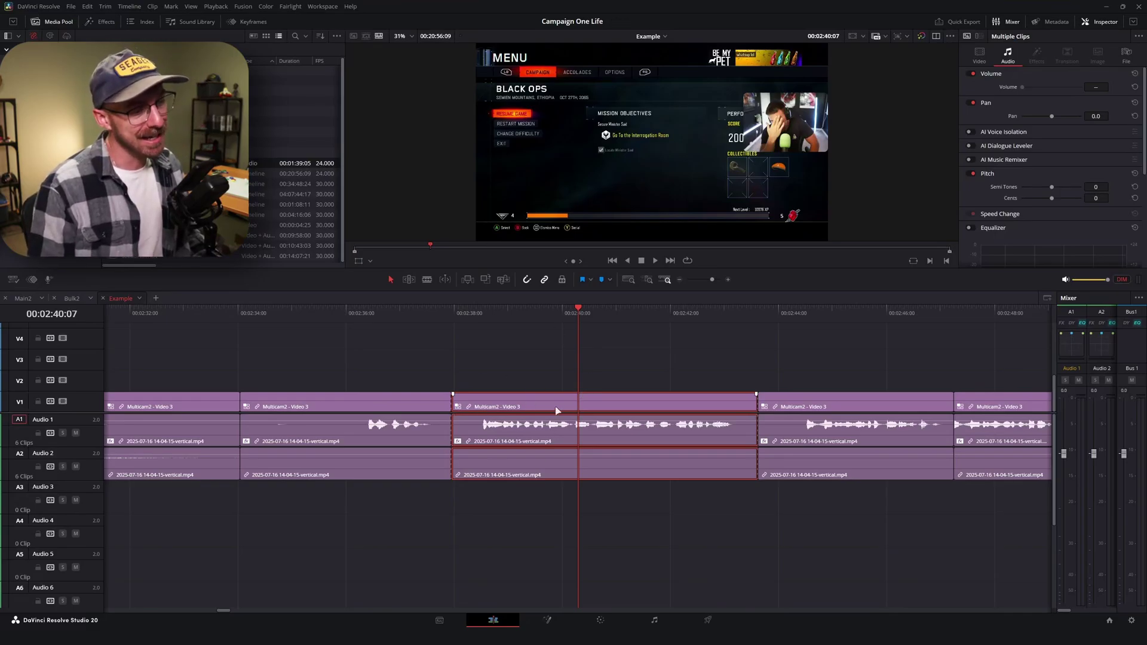
key(ctrl+shift+bracketleft)
key(ctrl+z)
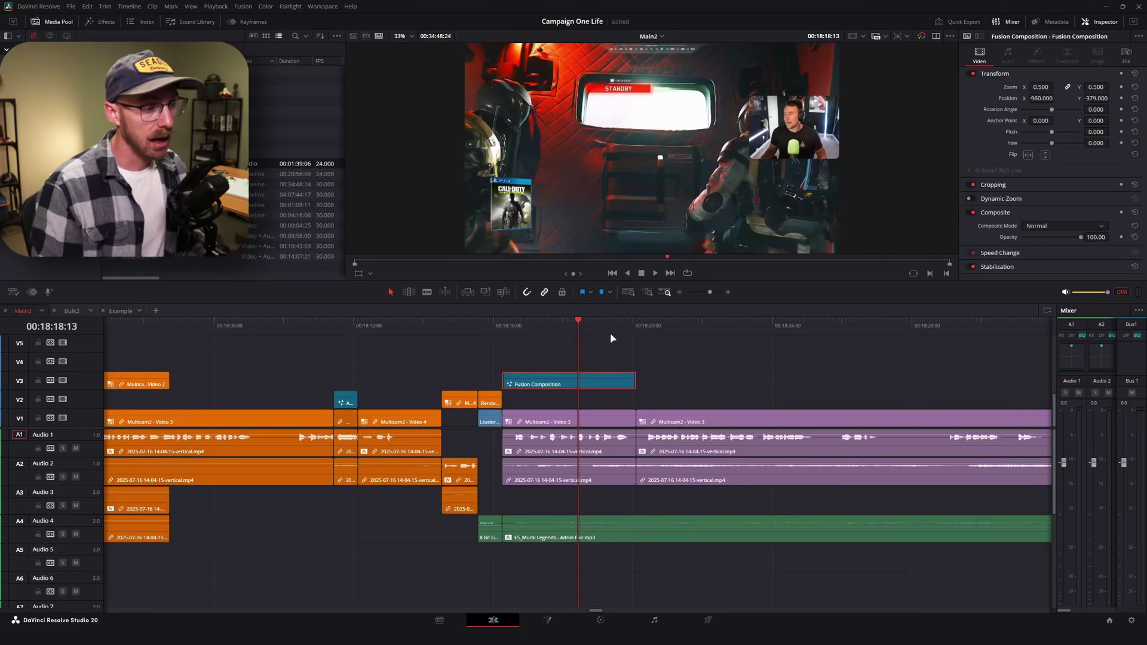
Step: In the Main2 timeline, try deleting the Fusion Composition clip on V3 at 00:18:18:13
key(Delete)
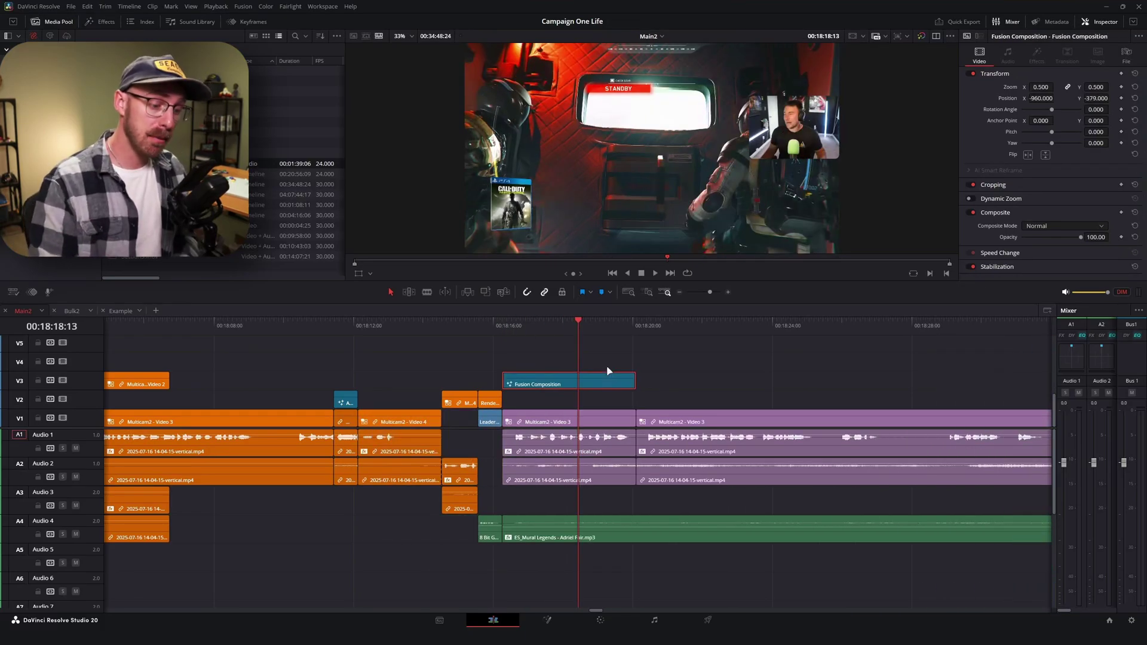
key(Delete)
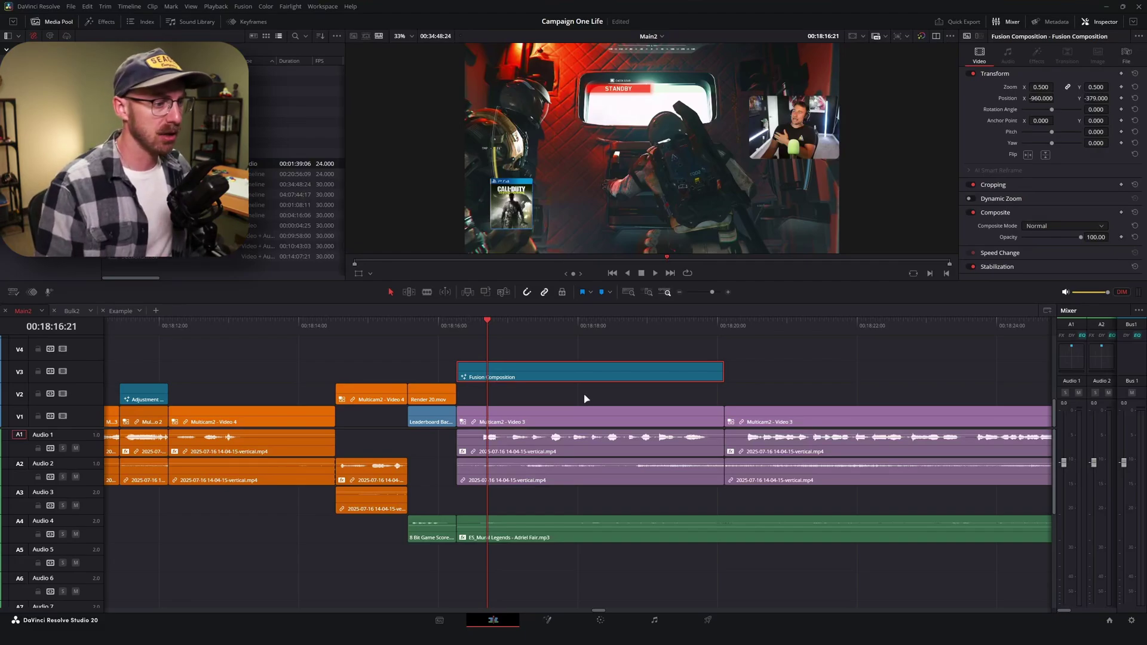
Step: Resize the video tracks in the Main2 timeline and leave them slightly shorter
scroll(585, 395, down, 2)
scroll(586, 395, down, 3)
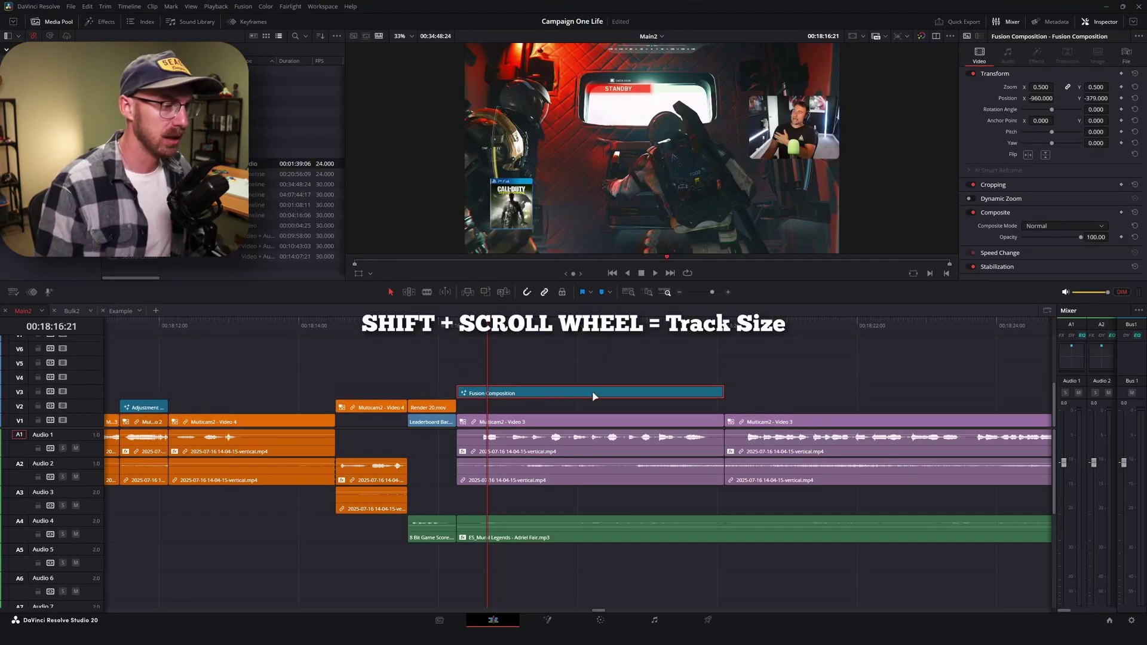
scroll(589, 376, up, 3)
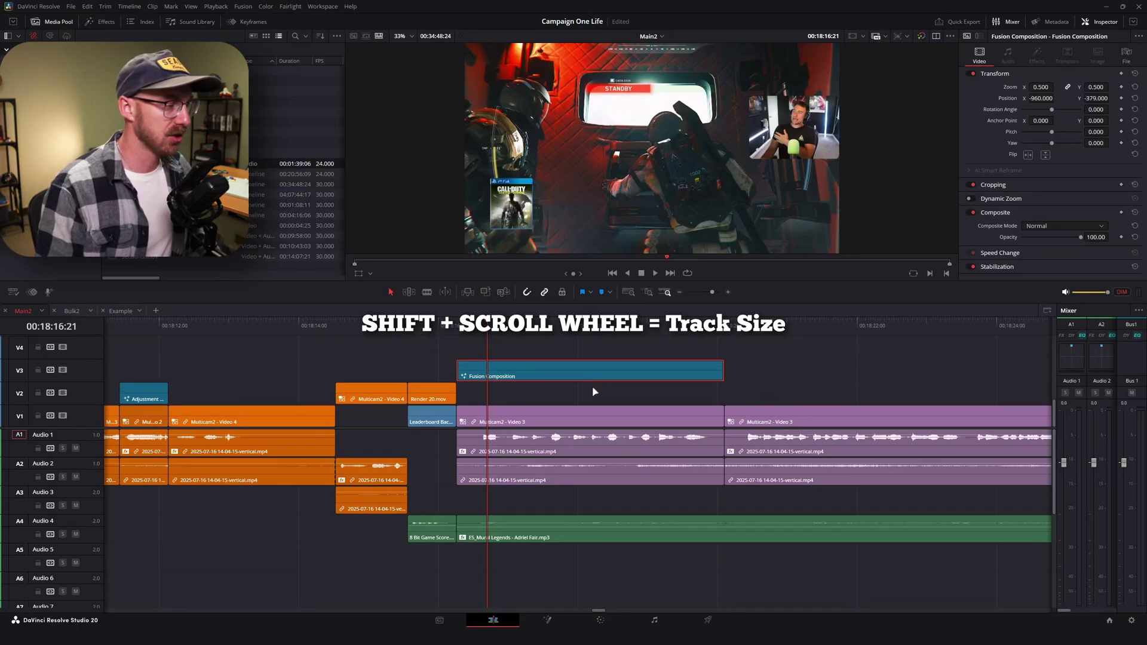
scroll(595, 382, down, 2)
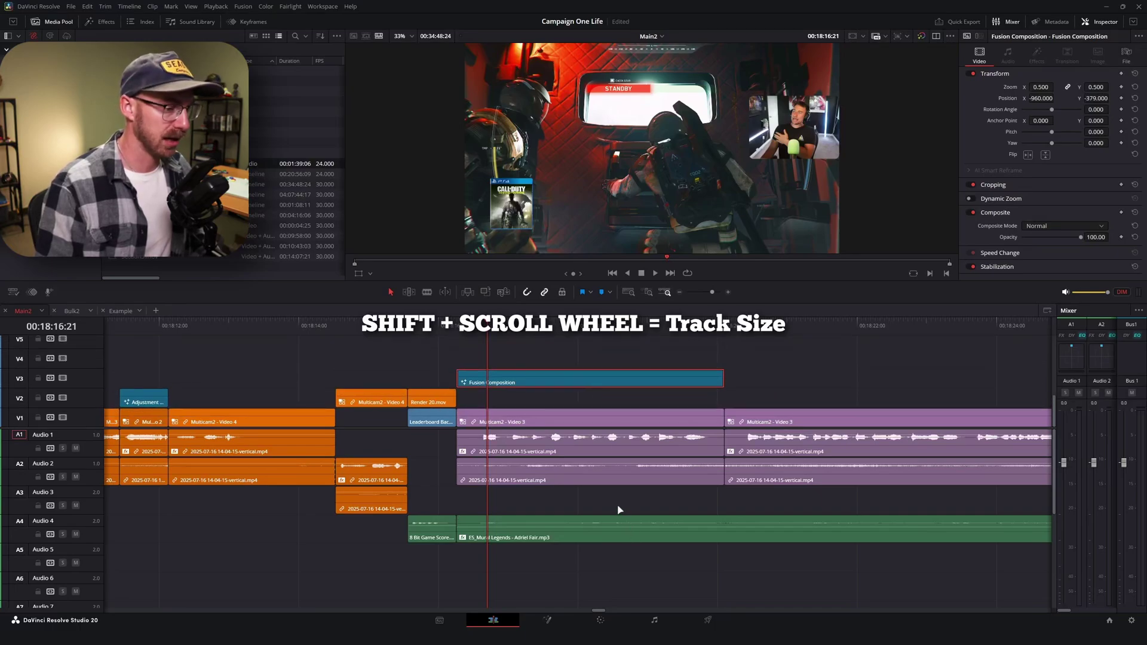
Step: Examine the Main2 clips before and after the Fusion Composition clip, at both wider and closer timeline scales
scroll(597, 400, right, 4)
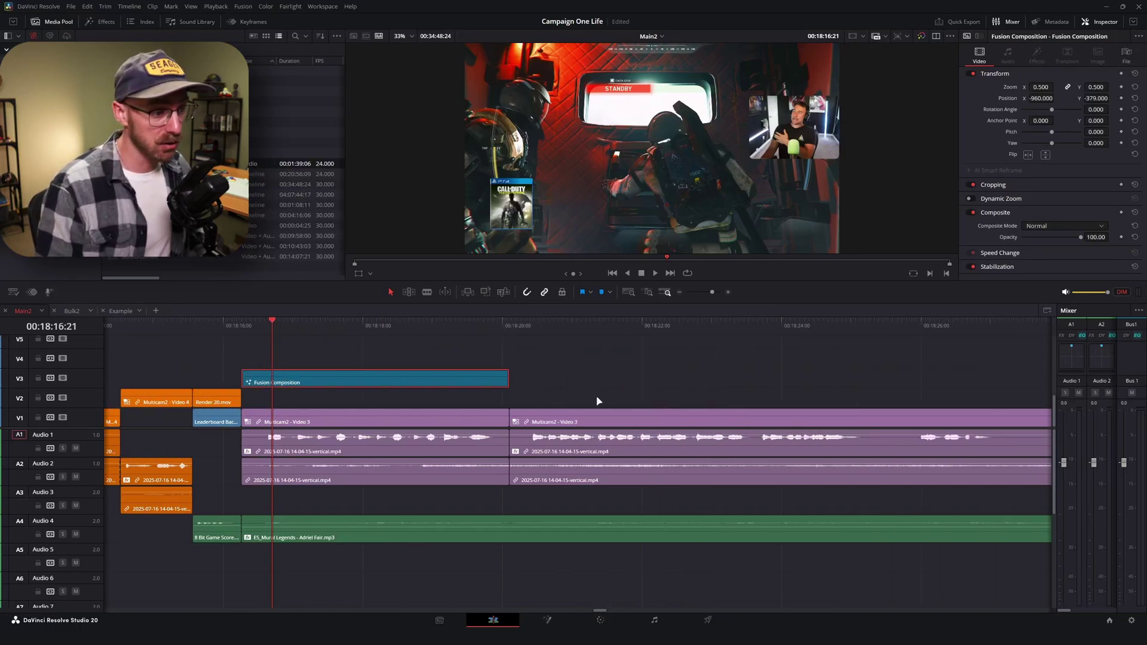
scroll(599, 397, left, 10)
scroll(601, 406, right, 8)
scroll(601, 406, left, 5)
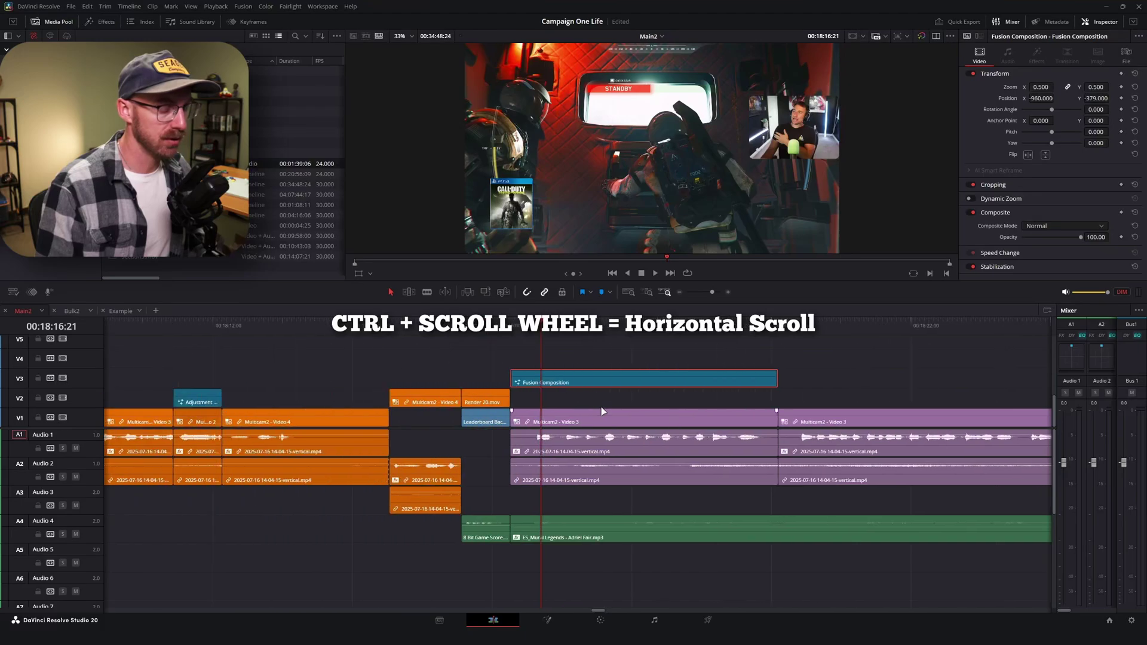
scroll(604, 404, down, 3)
scroll(605, 401, down, 2)
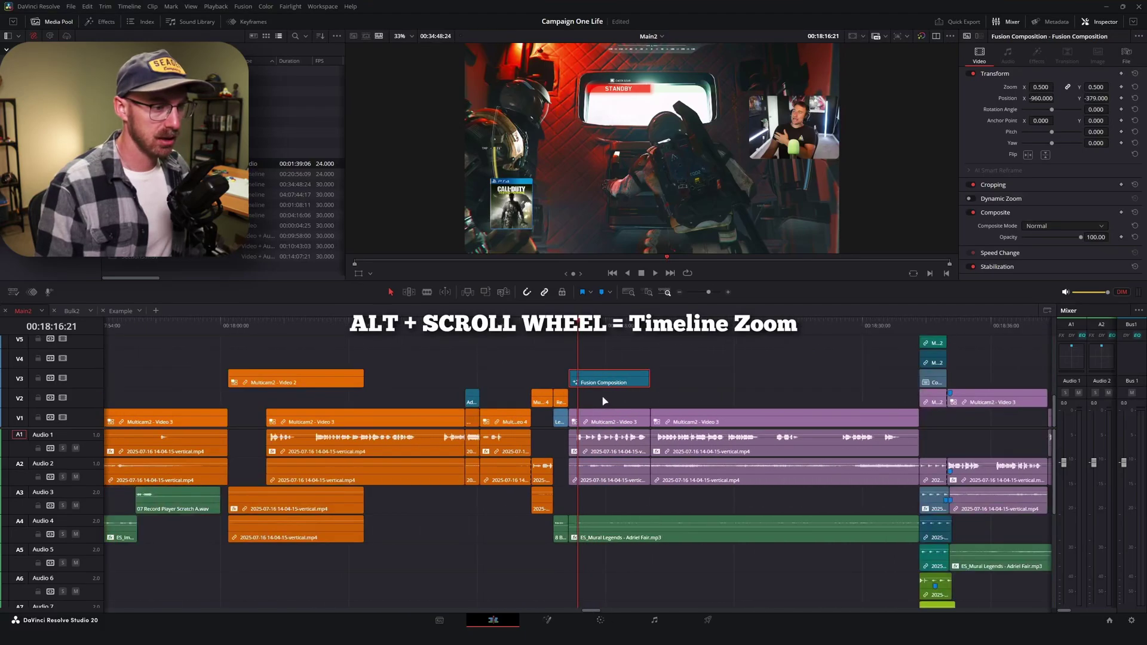
scroll(604, 402, up, 3)
scroll(603, 404, down, 5)
scroll(601, 401, up, 6)
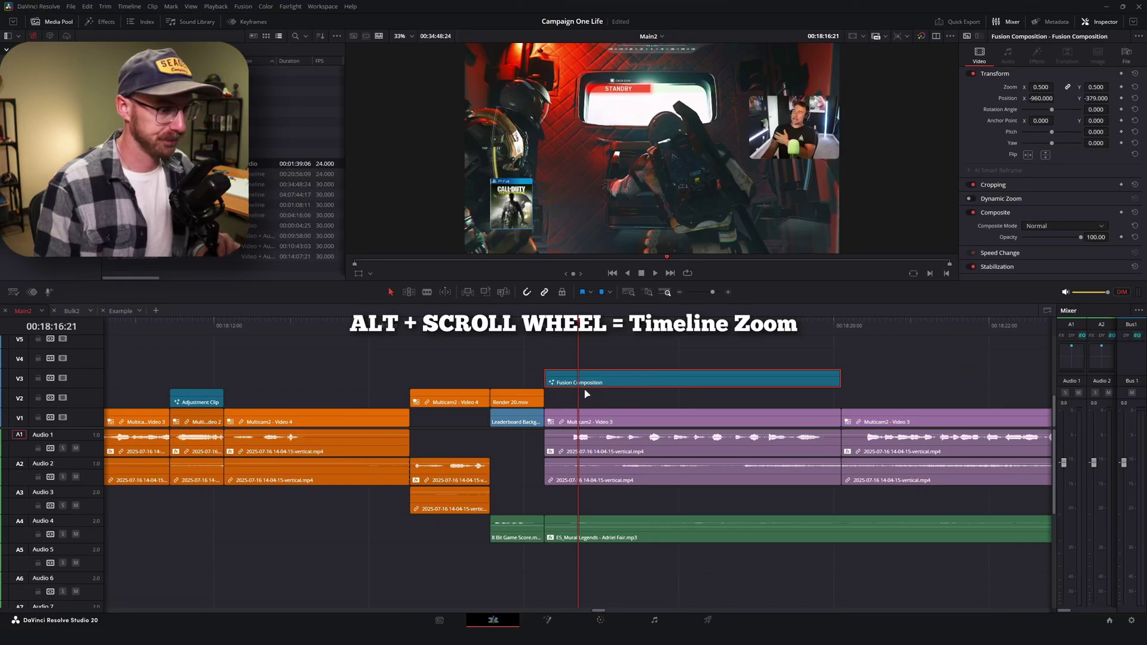
scroll(646, 401, up, 4)
scroll(647, 401, down, 4)
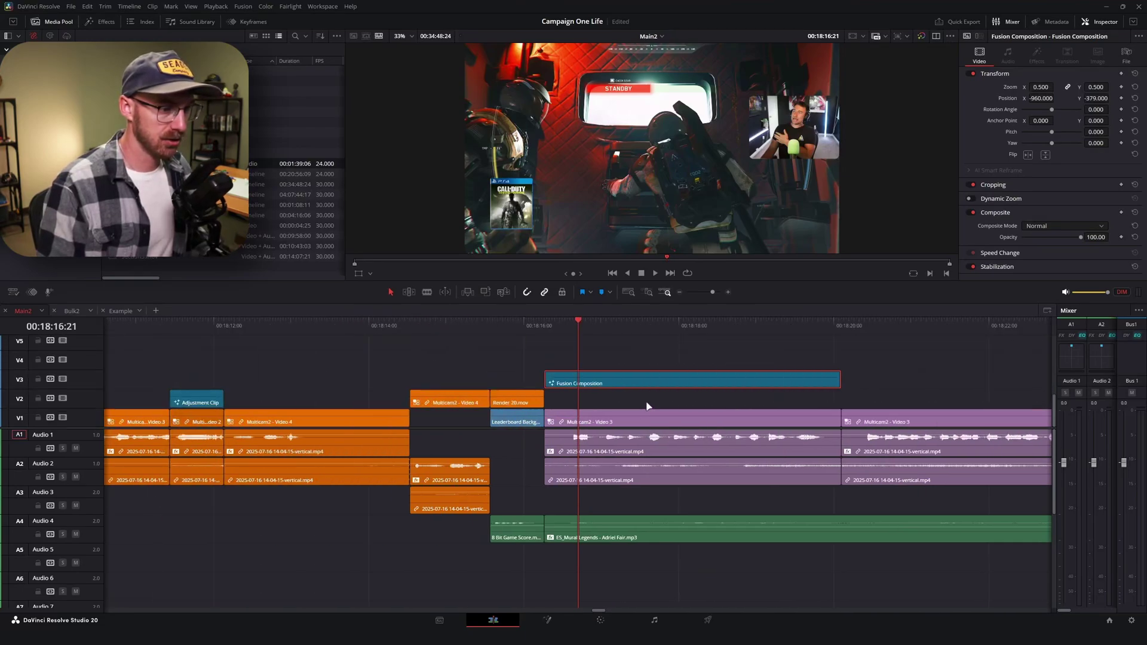
scroll(647, 407, down, 2)
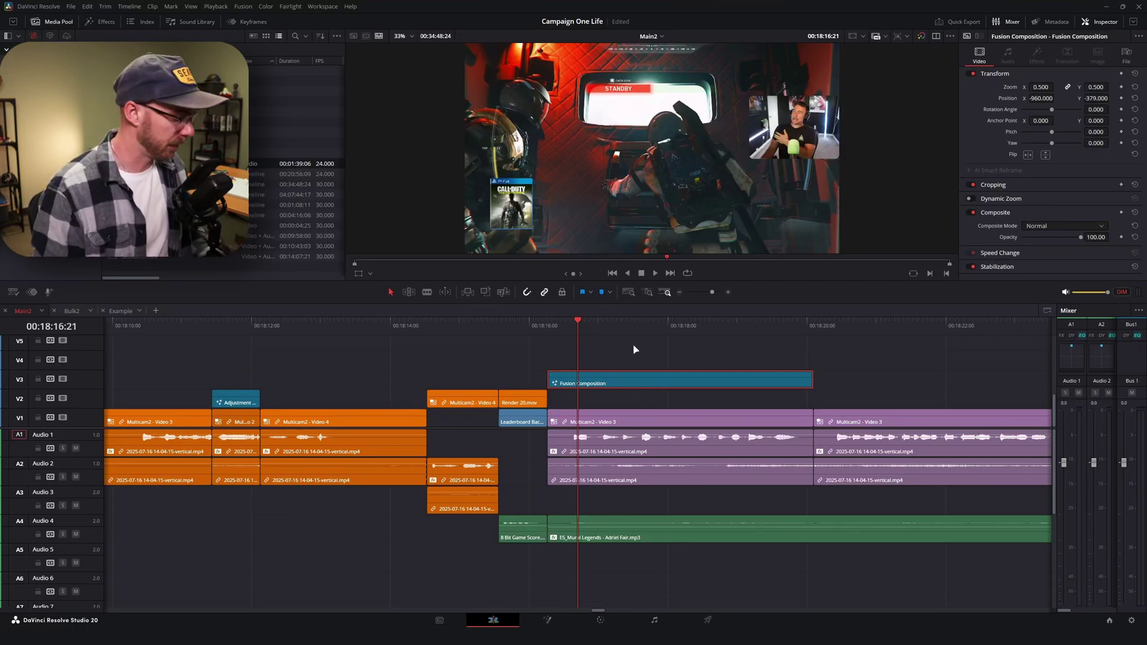
Step: Step the playhead frame by frame between 00:18:16:19 and 00:18:16:24 in Main2, ending on 00:18:16:21
scroll(635, 350, up, 5)
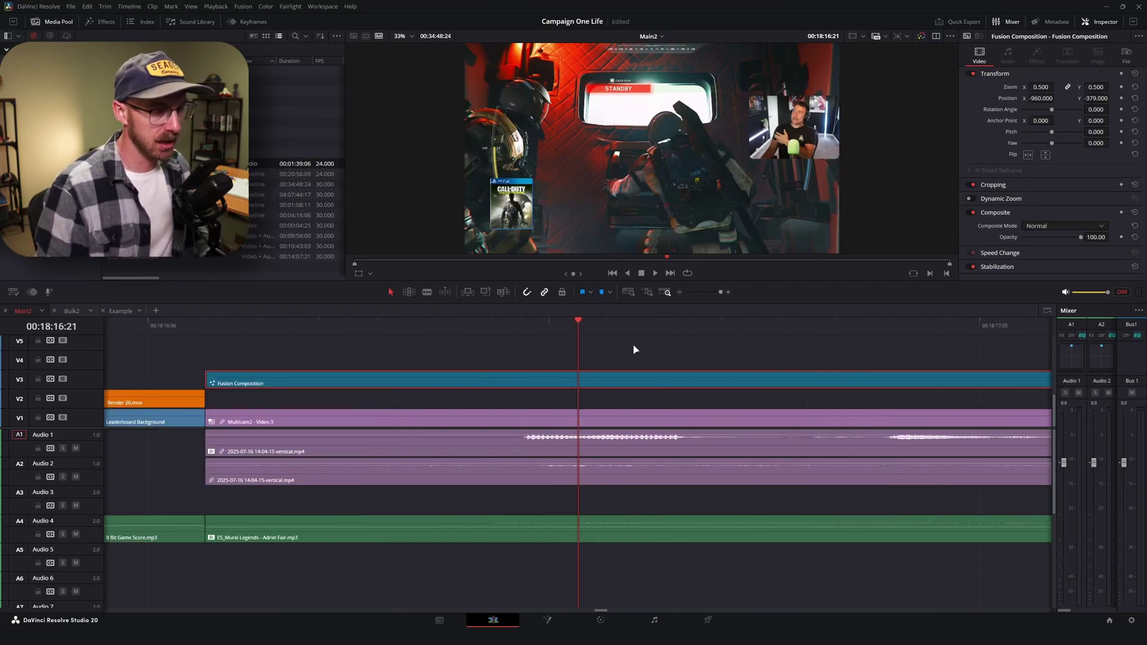
scroll(635, 349, down, 2)
scroll(635, 349, up, 2)
scroll(635, 349, down, 1)
key(Left)
key(Left)
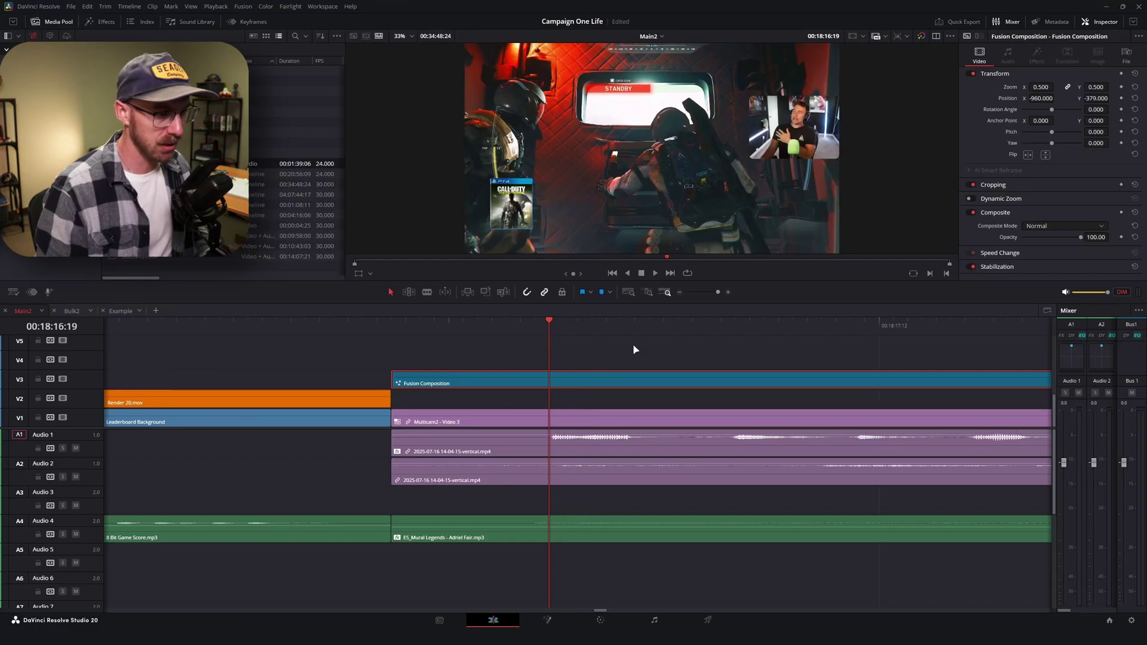
key(ctrl+equal)
key(Right)
key(Right)
key(Right)
key(Left)
key(Left)
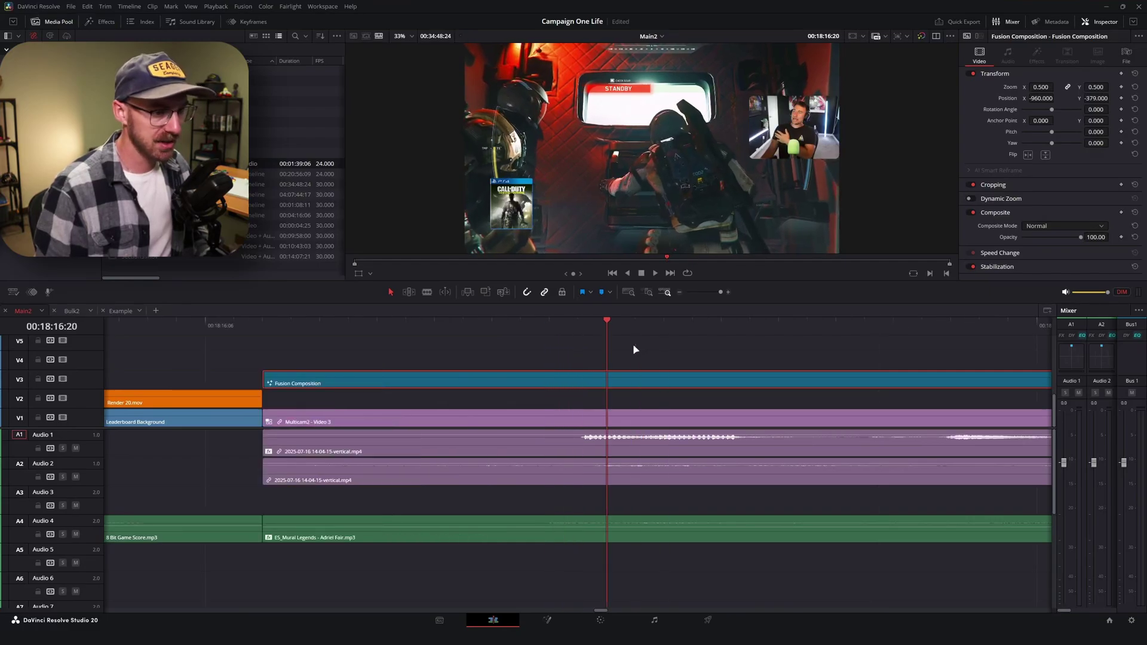
key(Right)
key(Right)
key(Left)
key(Left)
key(Left)
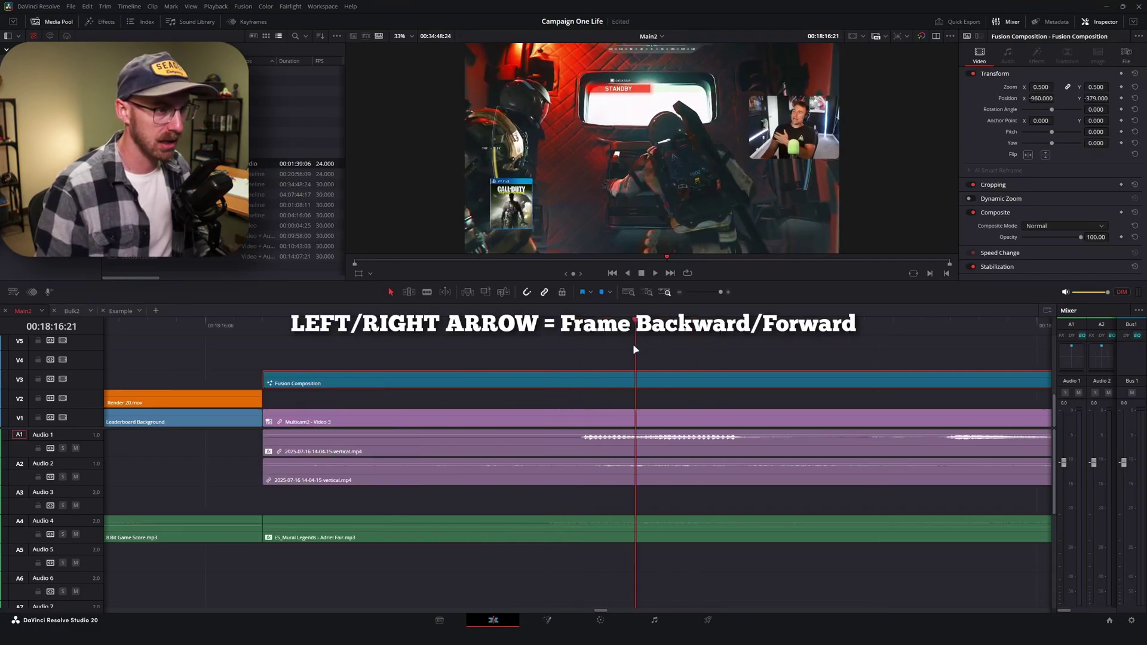
key(Left)
key(Left)
key(Right)
key(Right)
key(Right)
key(Right)
key(Right)
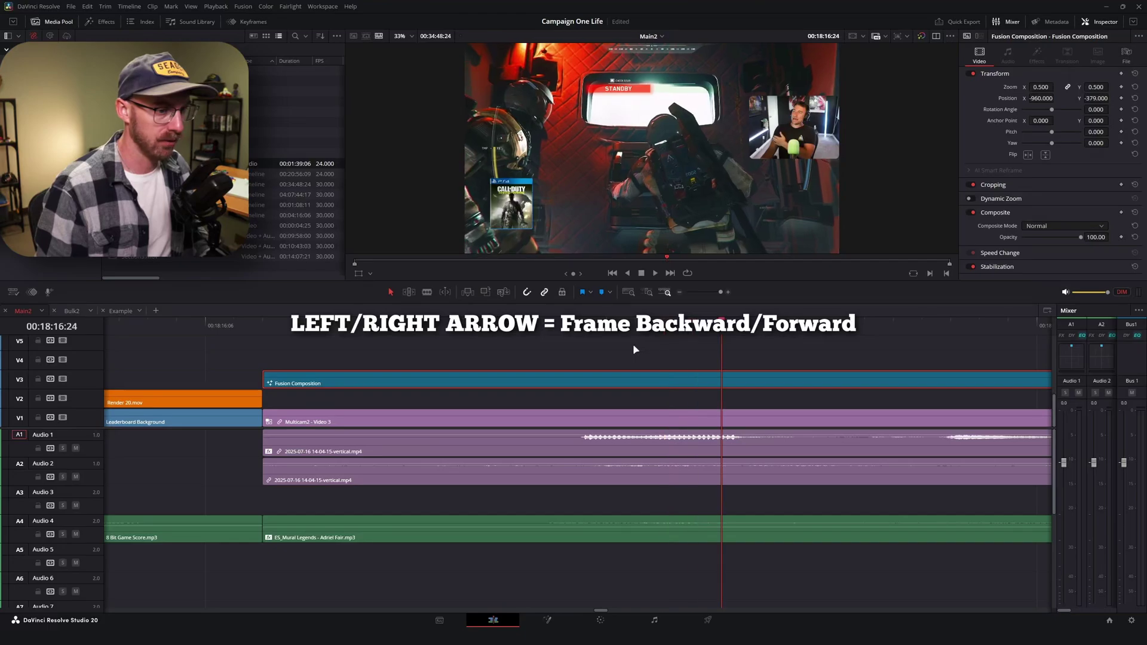
key(Left)
key(Left)
key(Left)
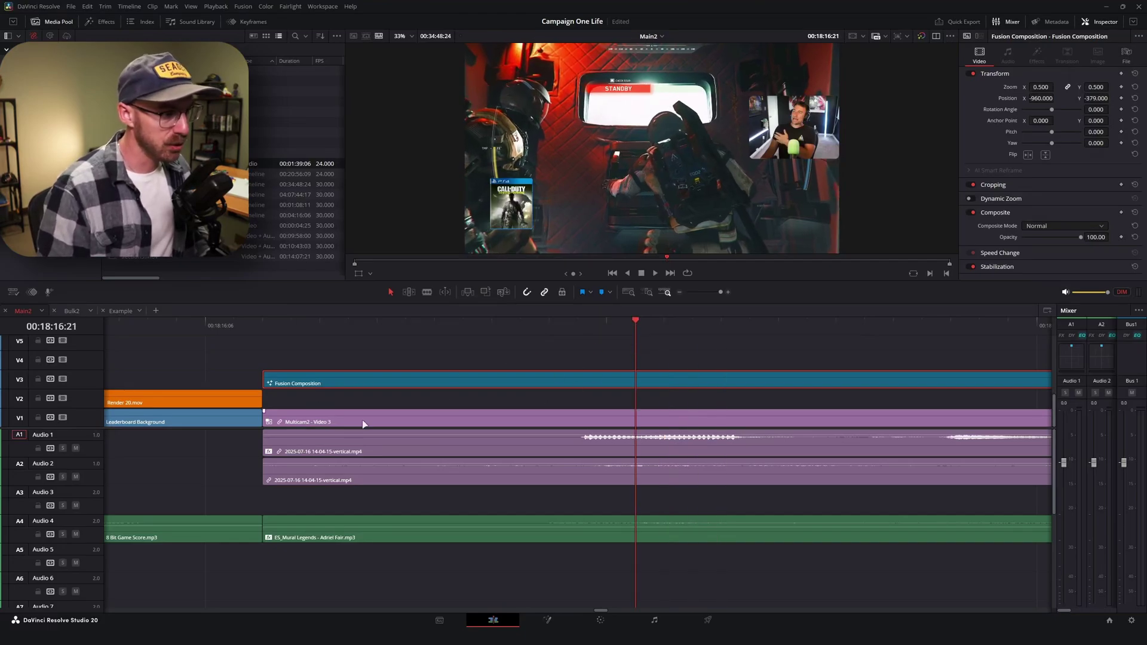
Step: Enlarge the video tracks and nudge the Fusion Composition clip on V3 four frames earlier, and then to four frames after its original start
scroll(380, 374, up, 4)
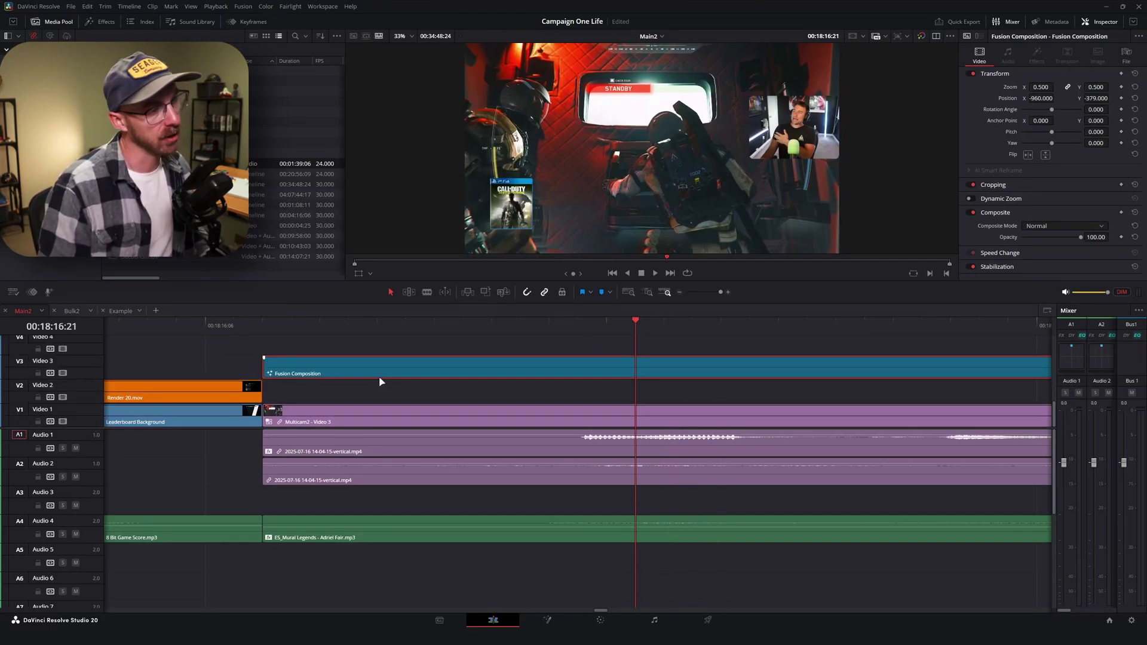
scroll(382, 383, down, 1)
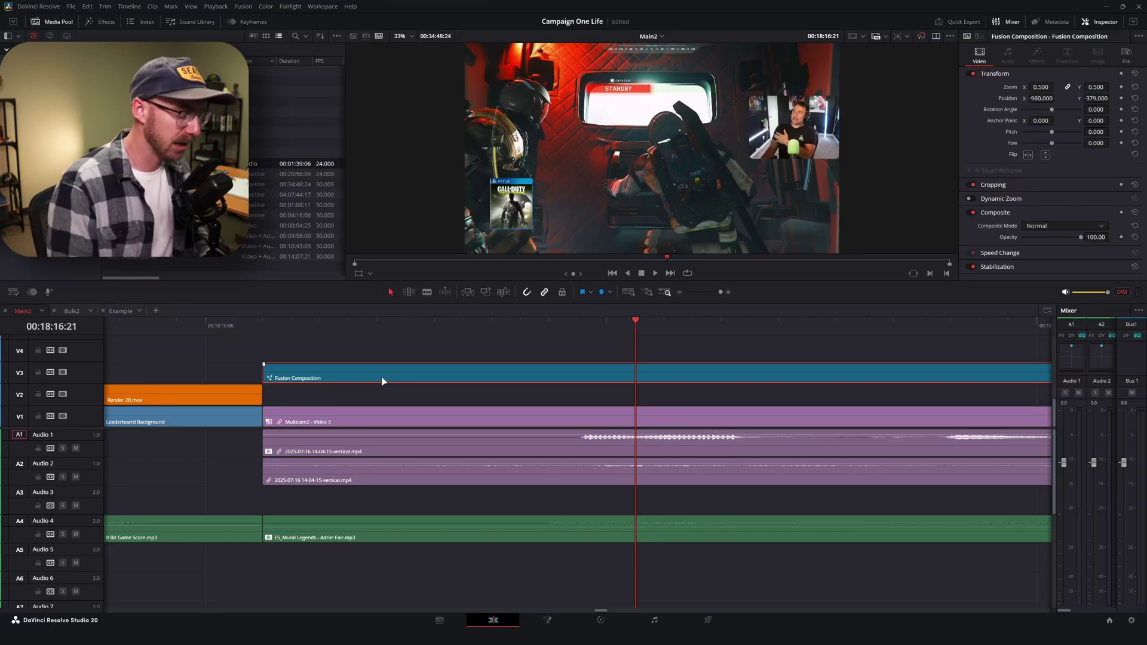
key(comma)
key(comma)
key(comma)
key(comma)
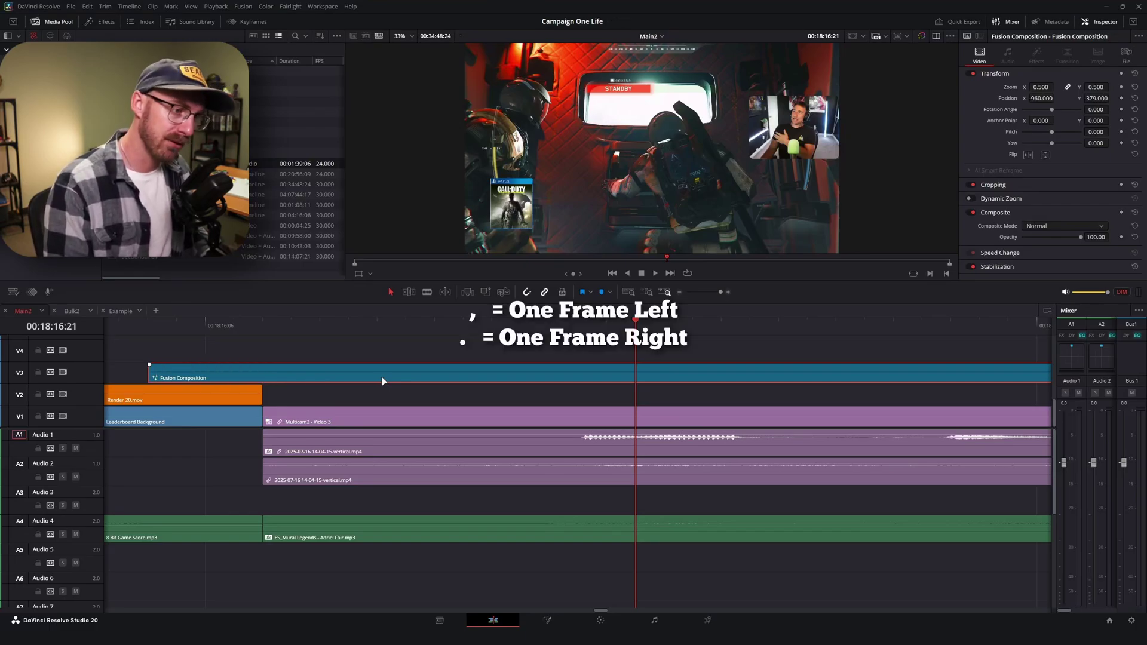
key(period)
key(period)
key(period)
key(period)
key(period)
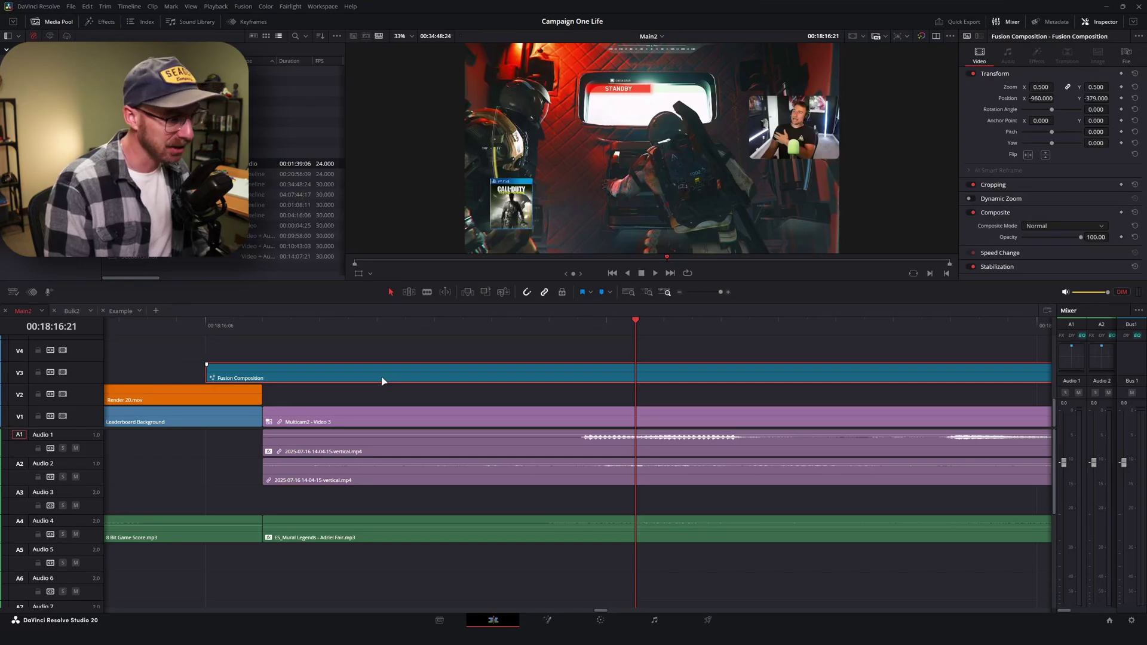
key(period)
key(period)
key(period)
key(period)
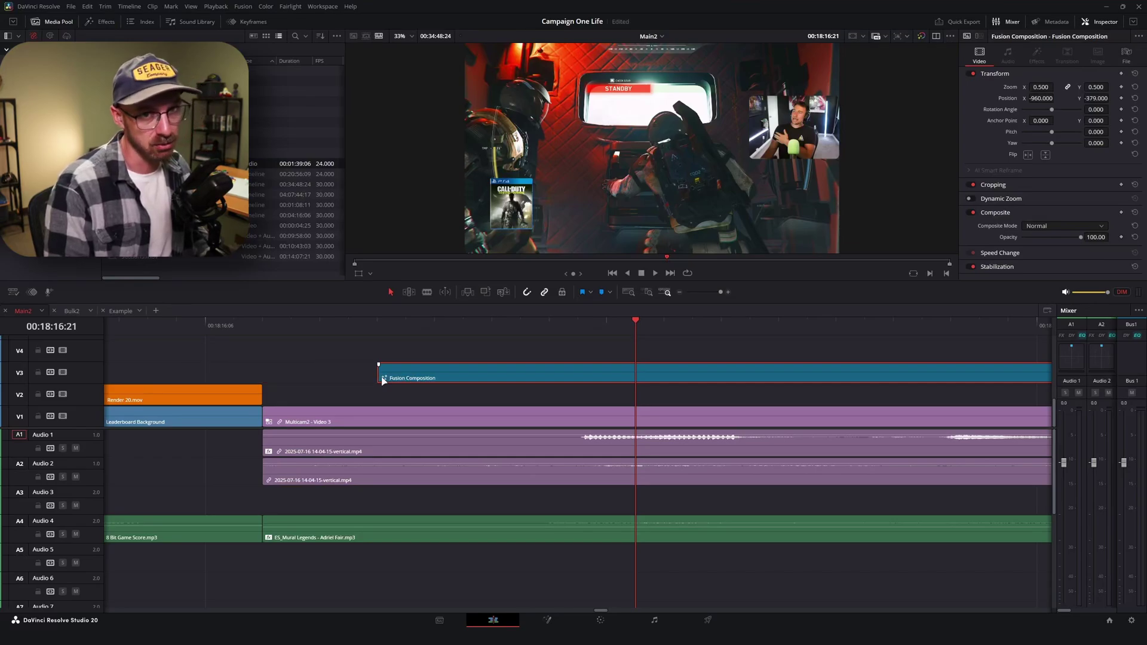
Step: Nudge the Fusion Composition clip on V3 back into line with the start of the Multicam2 - Video 3 clip on V1
key(comma)
key(comma)
key(comma)
key(comma)
key(comma)
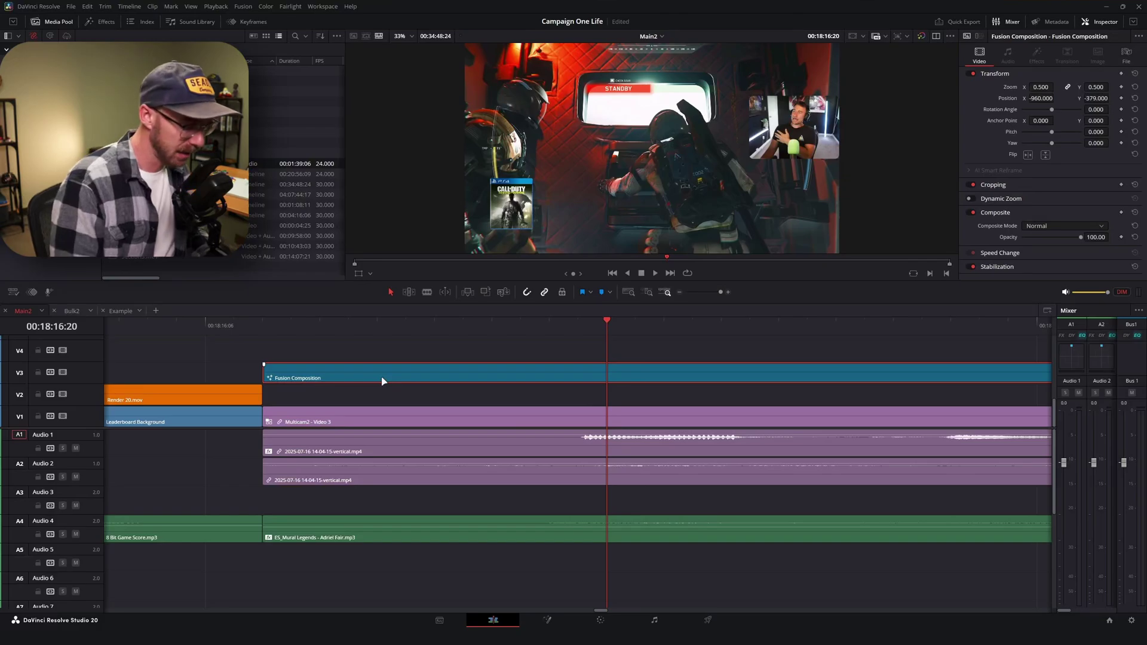
key(comma)
key(period)
key(comma)
key(period)
key(comma)
key(period)
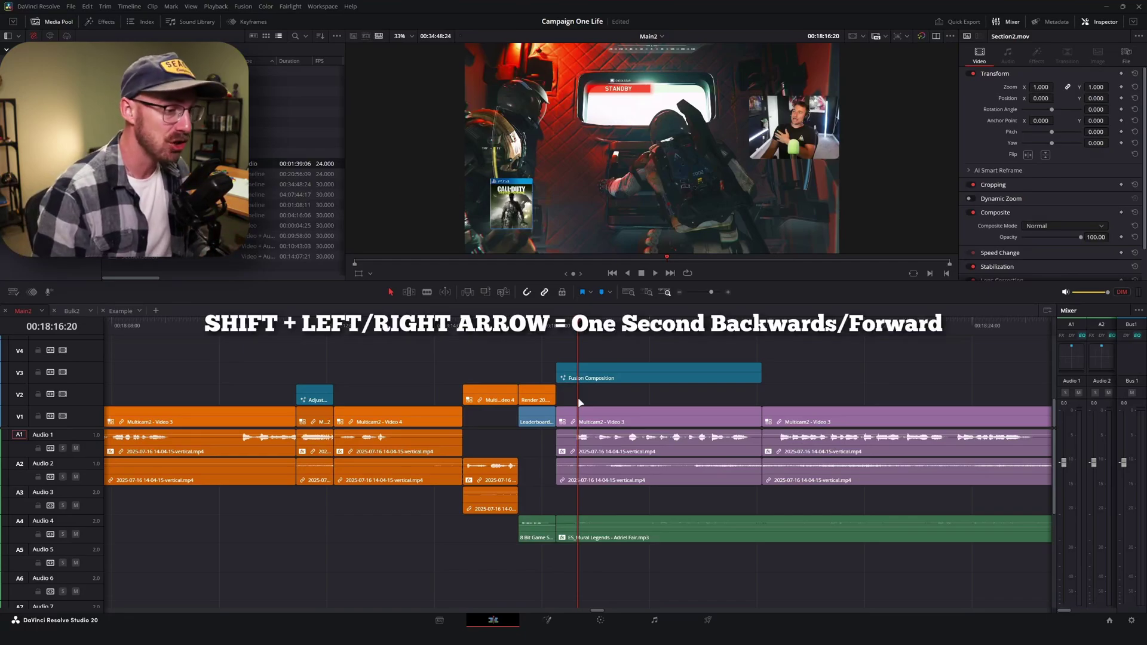
Step: Jump the playhead one second back to 00:18:15:20 and forward in one-second steps to 00:18:18:20
key(shift+Left)
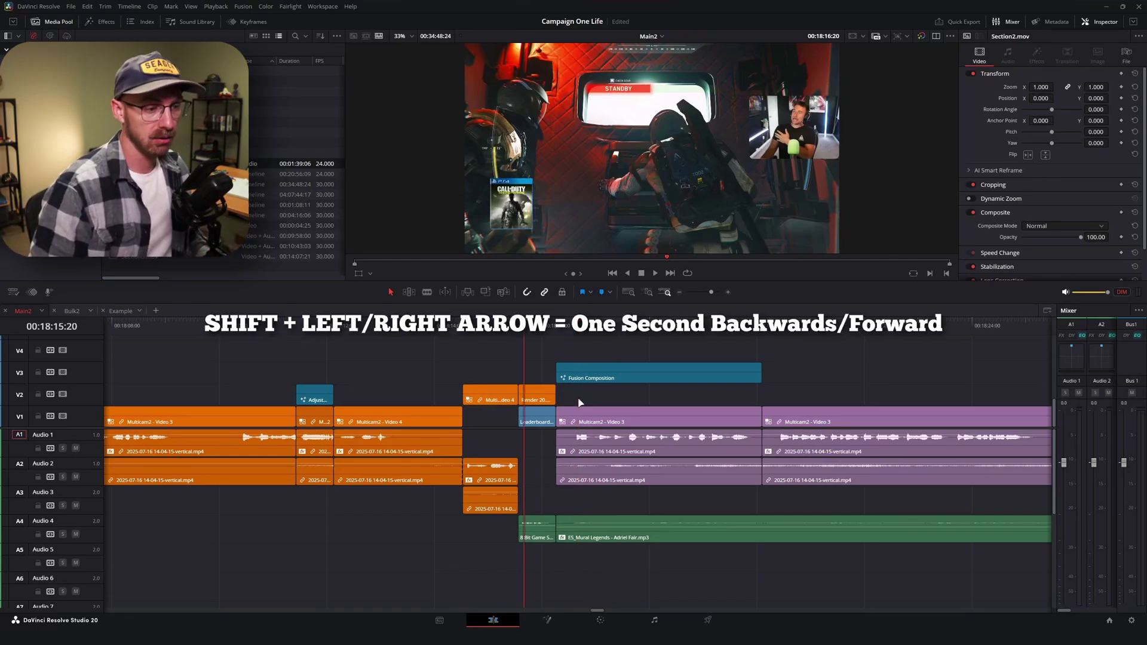
key(shift+Right)
key(shift+Right)
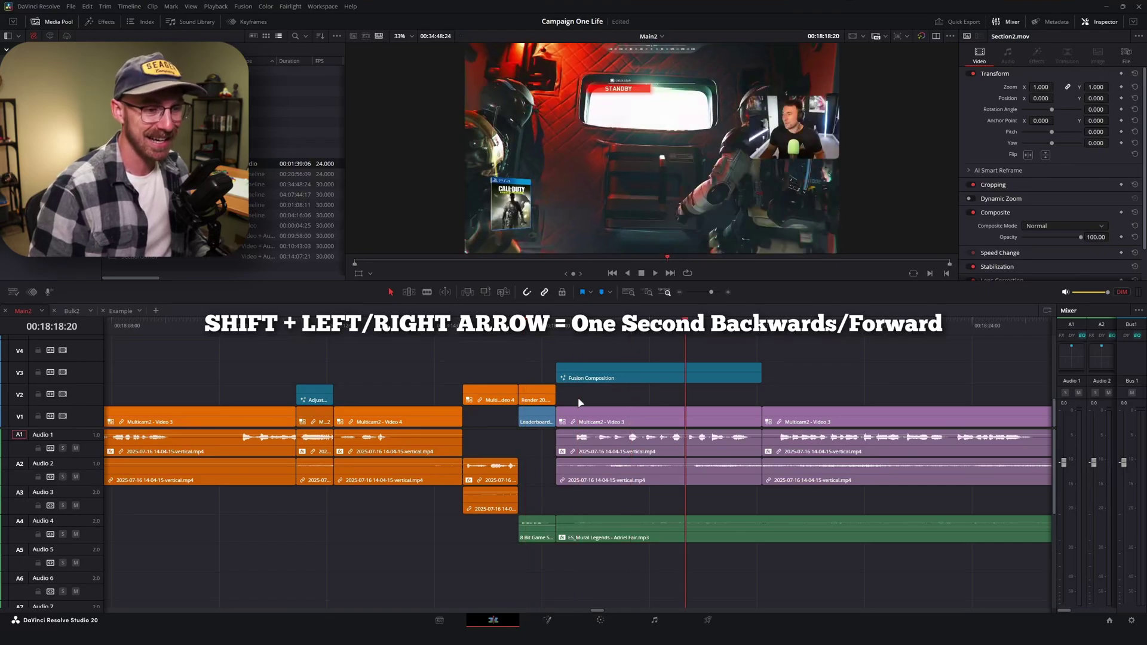
Step: Select the Multicam2 - Video 3 clip on V1 and move the selection through the following and preceding clips to Leaderboard Background
key(shift+z)
click(587, 417)
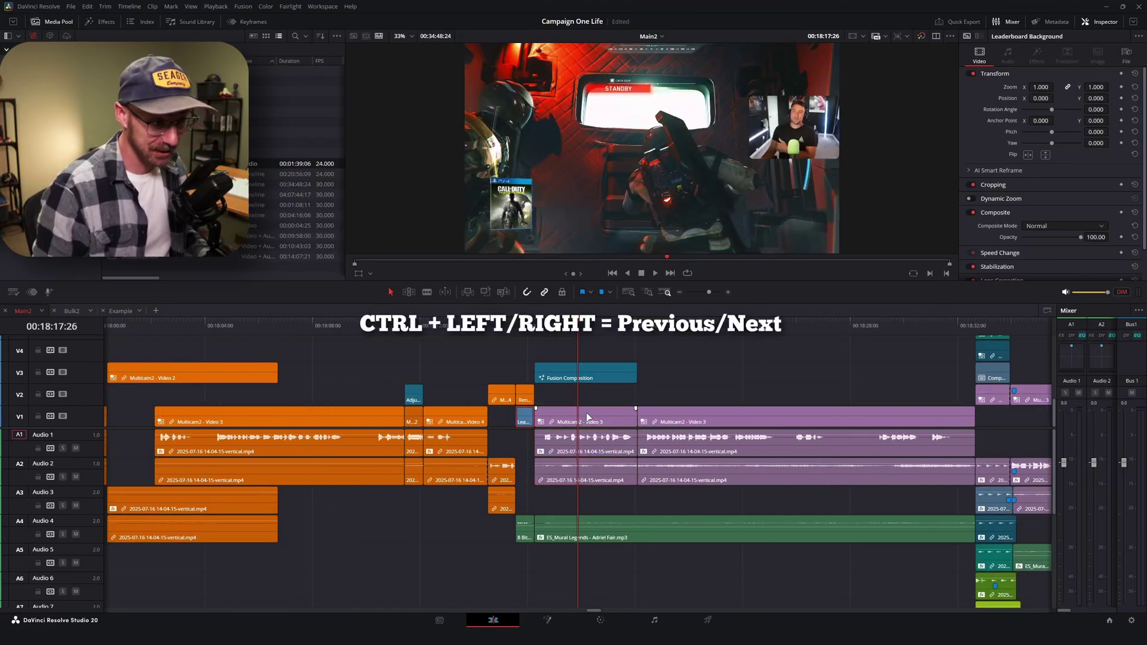
key(ctrl+Right)
key(ctrl+Right)
key(ctrl+Left)
key(ctrl+Left)
key(ctrl+Left)
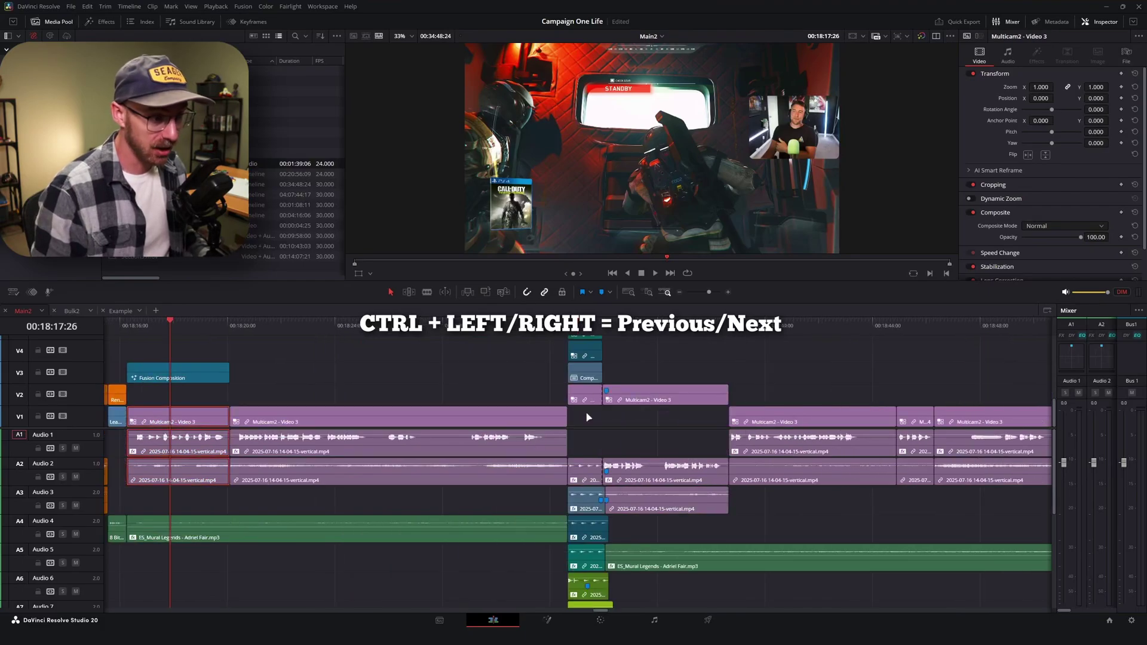
Step: Jump the playhead between the edit points around the Leaderboard Background clip, from 00:18:20:03 back to 00:18:14:16 and forward again
key(Down)
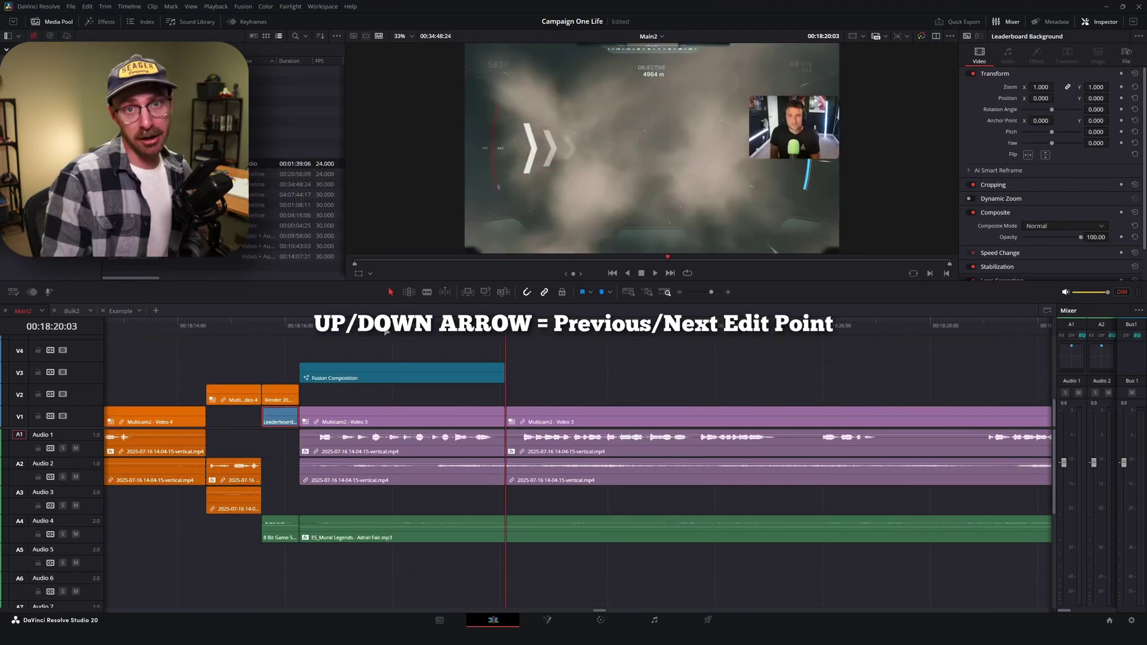
key(Up)
key(Down)
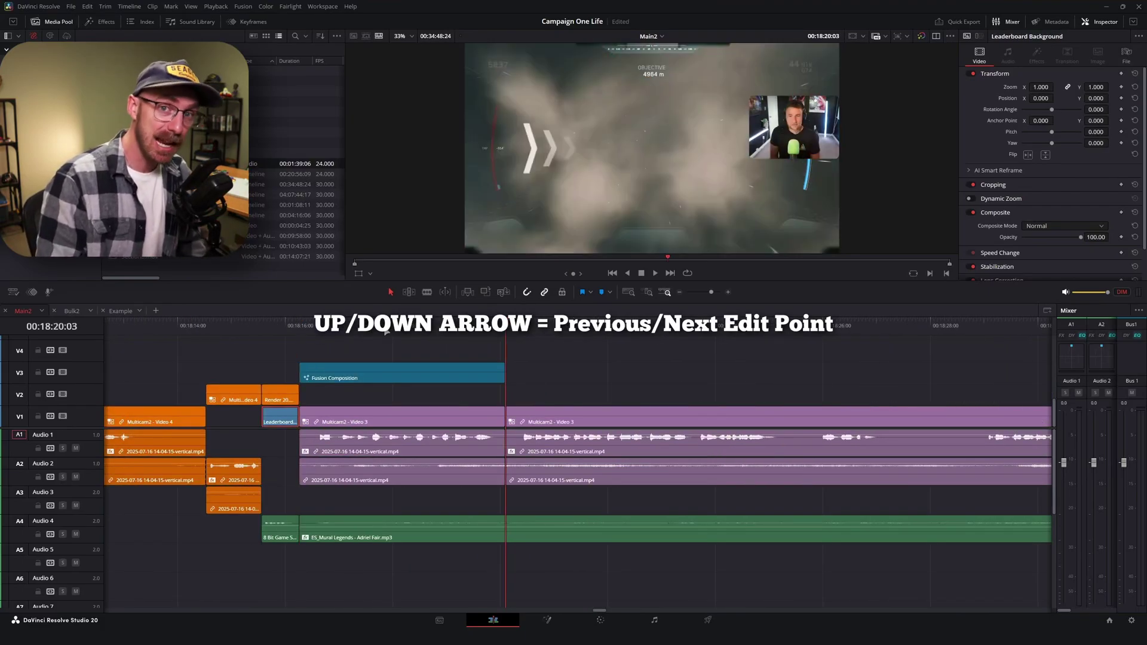
key(Down)
key(Up)
key(Up)
key(Up)
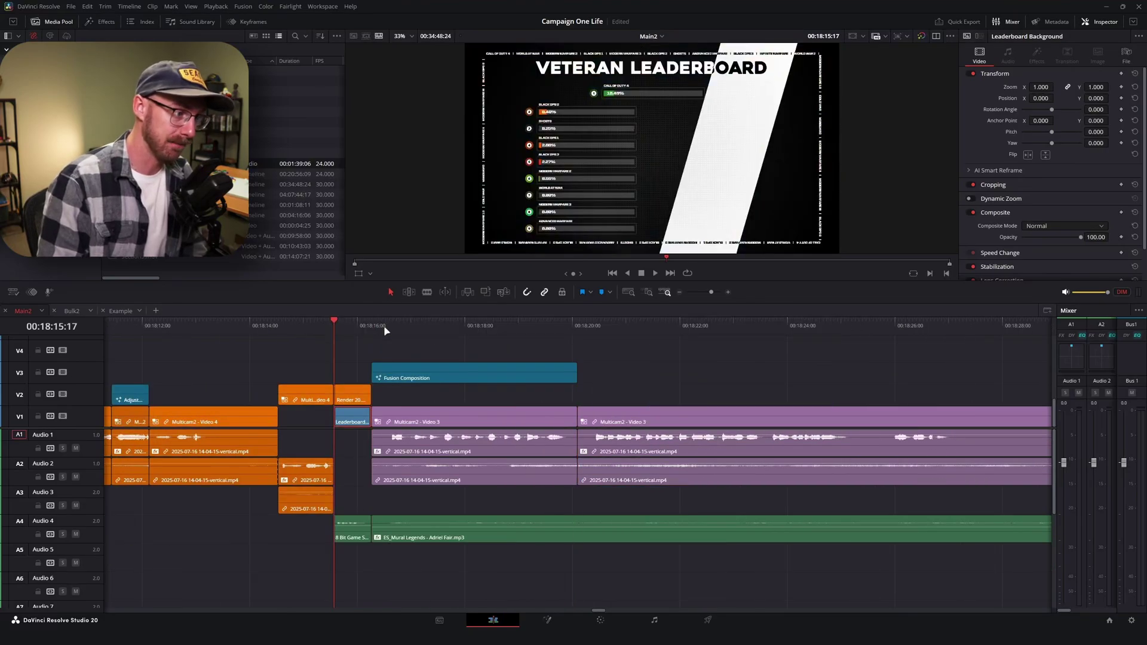
key(Up)
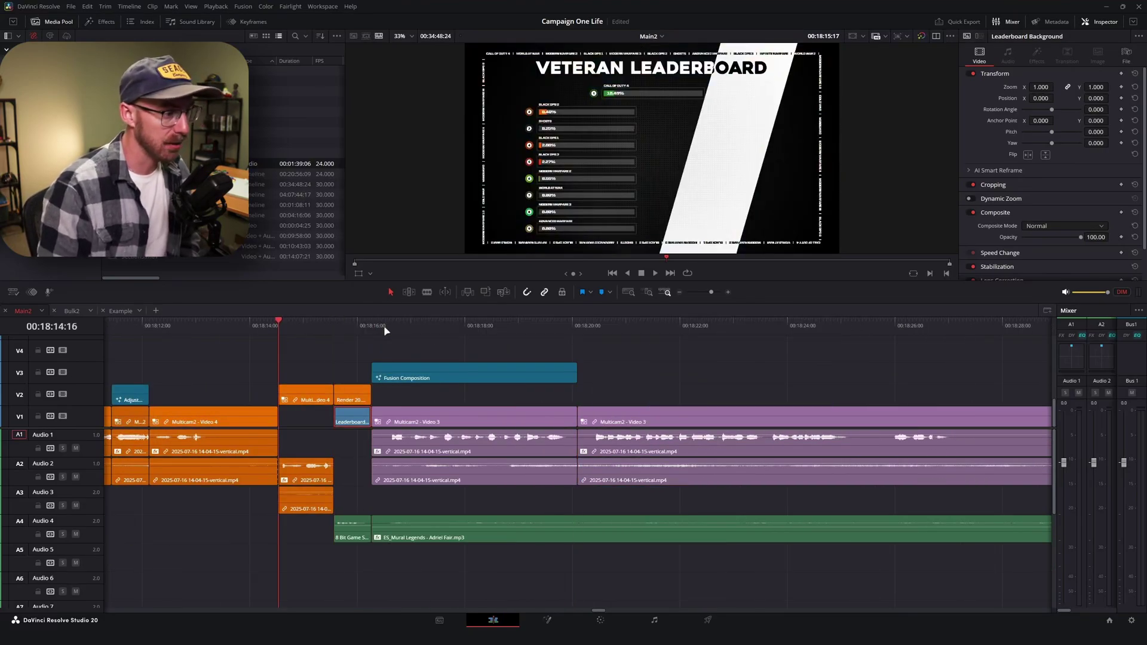
key(Down)
key(Down)
key(Down)
Step: With the playhead at 00:18:18:29, move the Fusion Composition clip from V3 up to V5 and shift it down and up between tracks
click(517, 327)
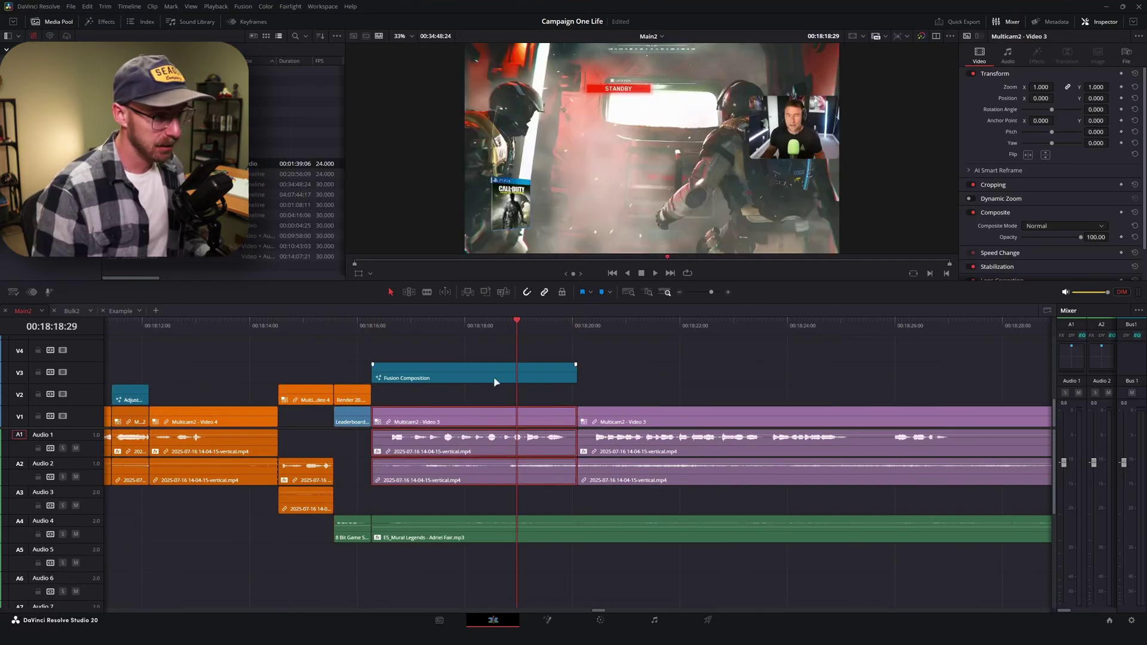
click(495, 382)
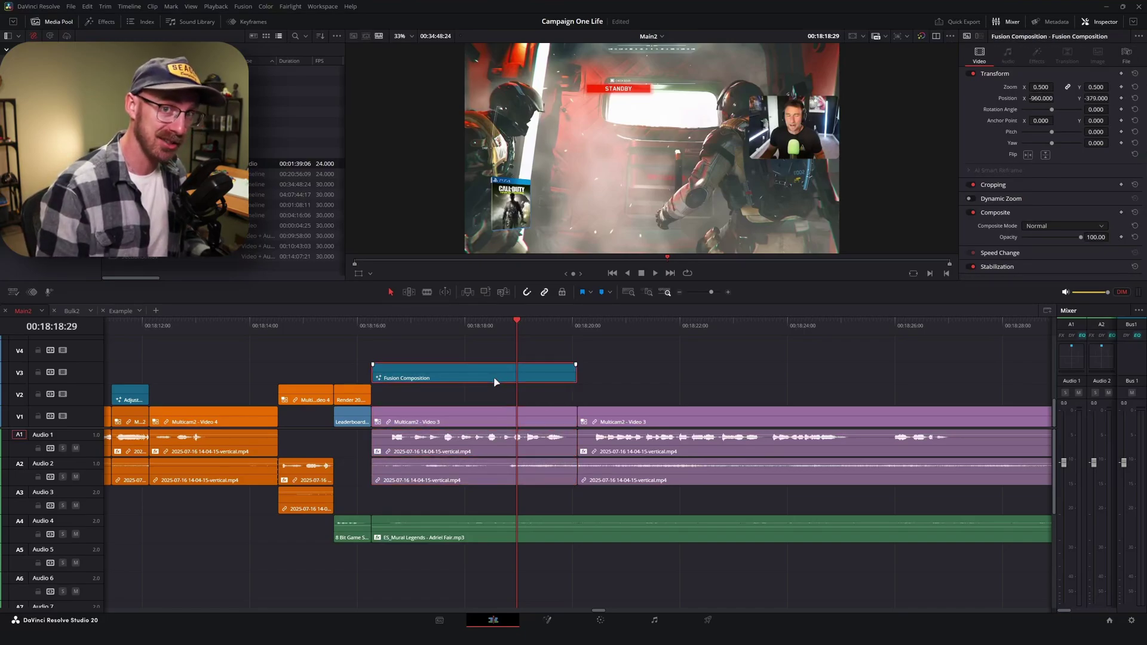
scroll(495, 381, up, 1)
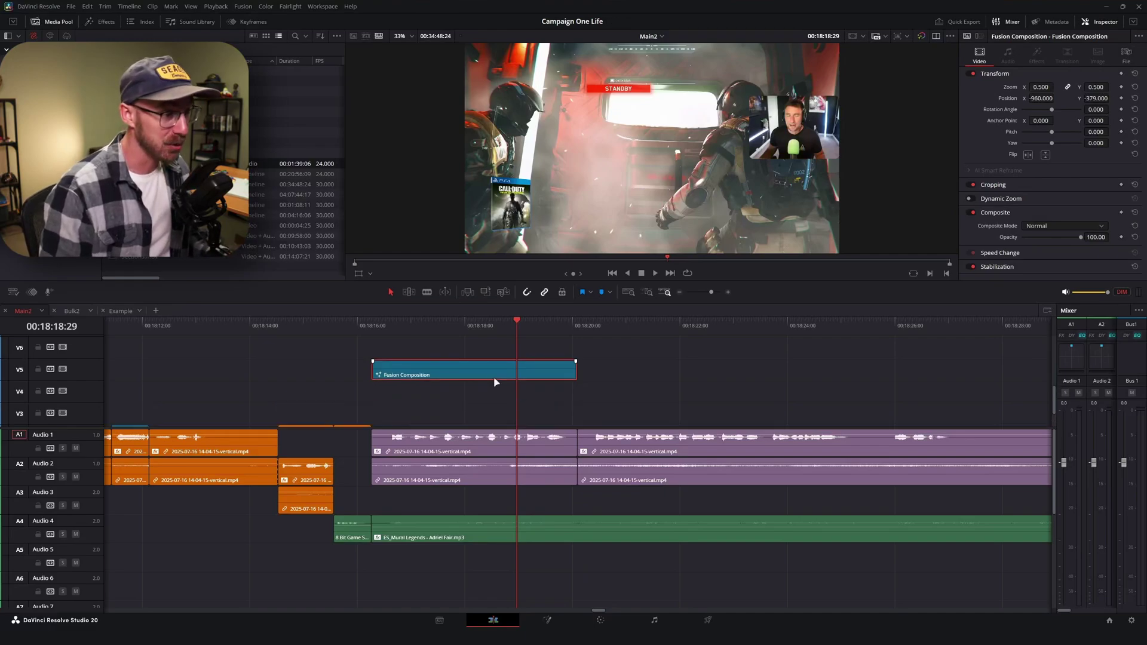
key(alt+Down)
key(alt+Up)
key(alt+Up)
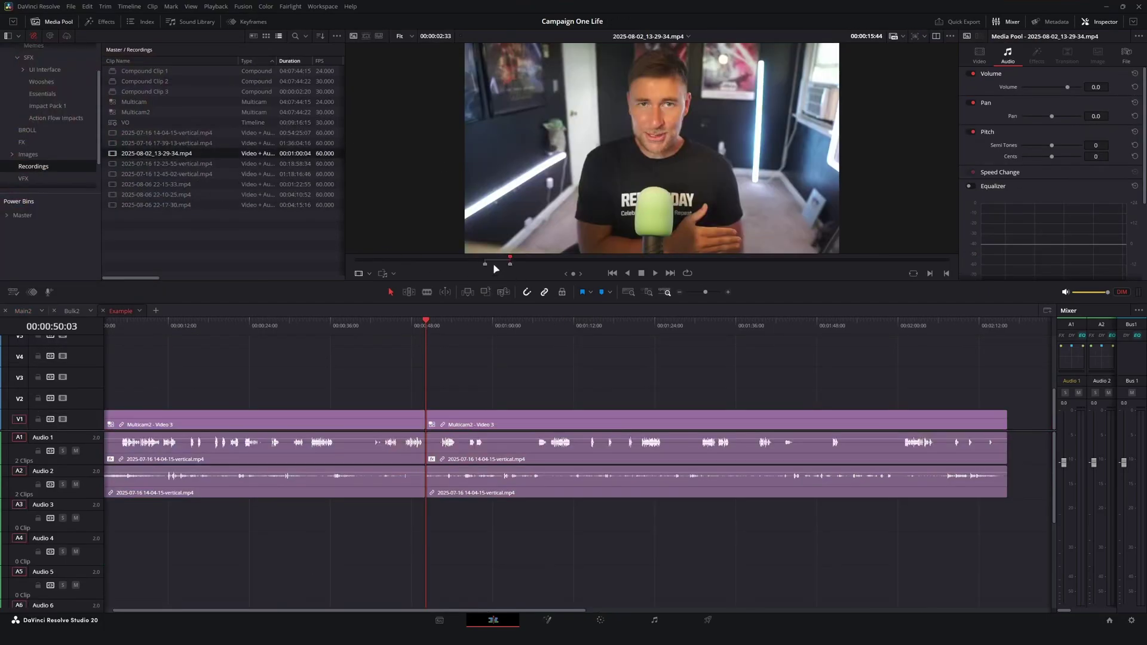
Step: Try adding the marked section of 2025-08-02_13-29-34.mp4 to the timeline at the 00:00:50:03 cut
drag(495, 263, 500, 264)
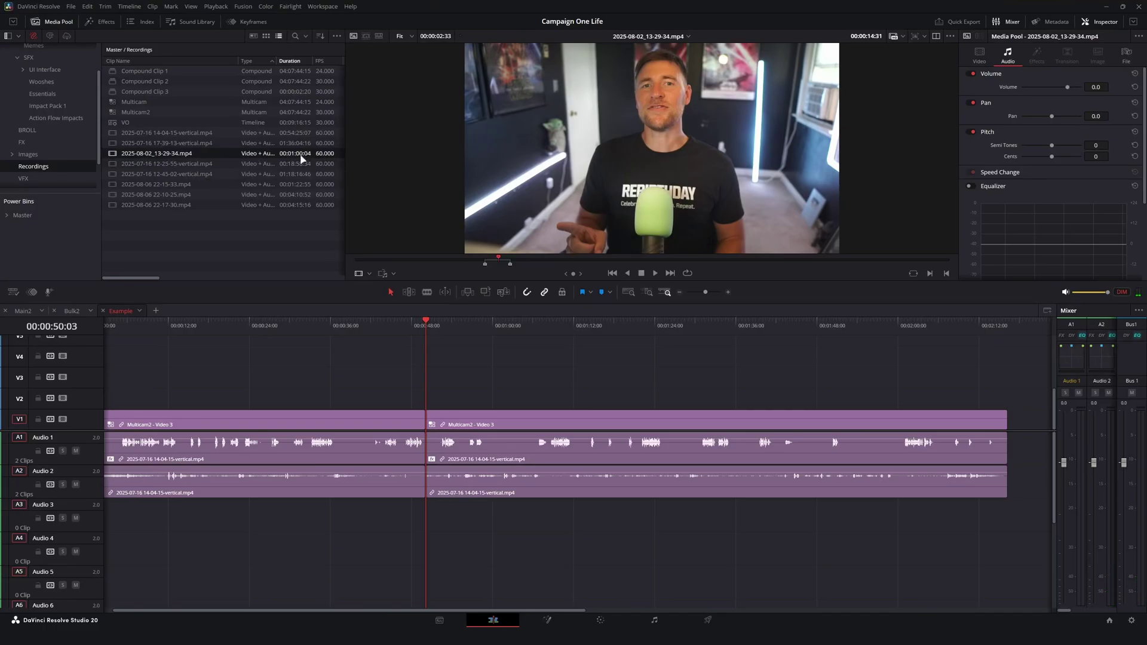
drag(302, 158, 267, 244)
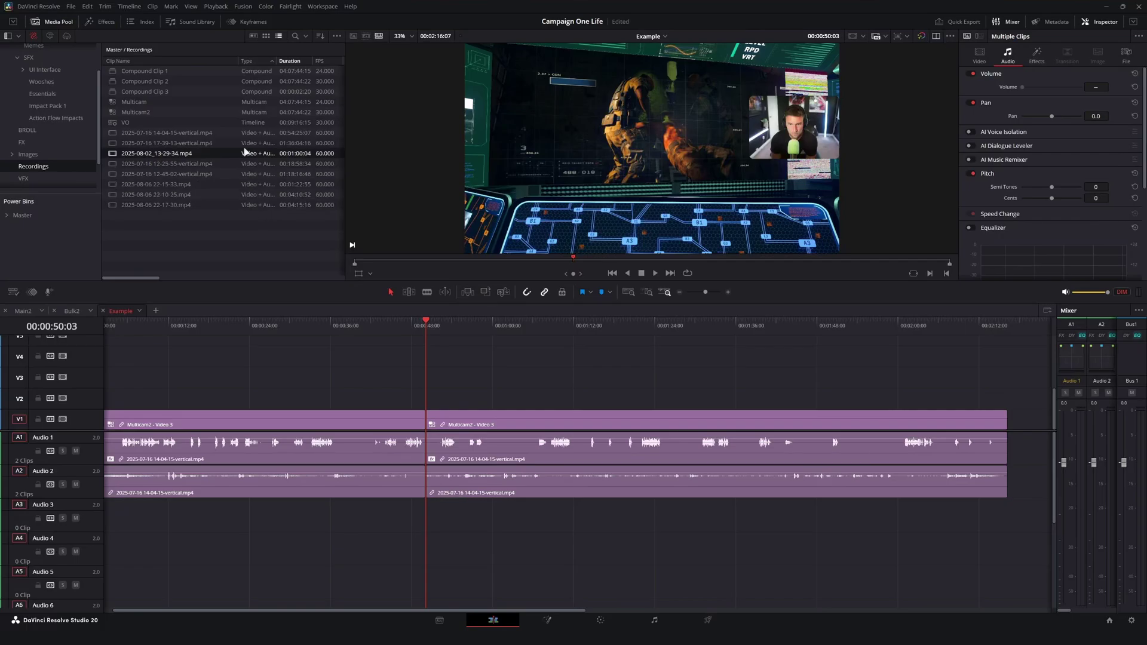
drag(256, 156, 433, 404)
key(ctrl+z)
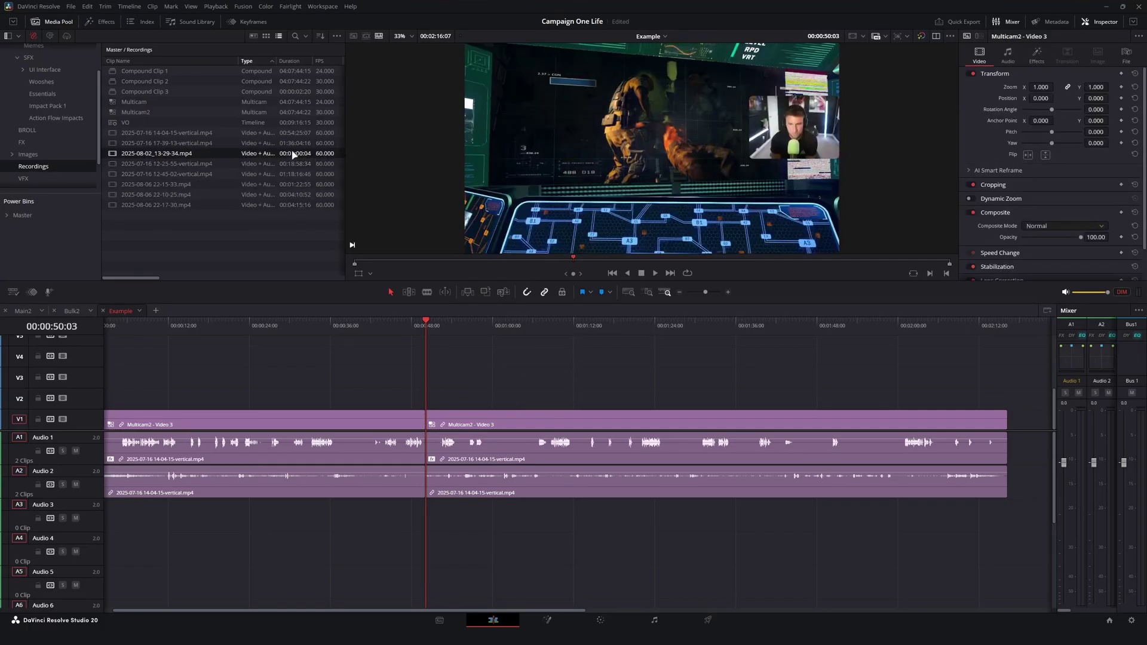
drag(293, 156, 422, 495)
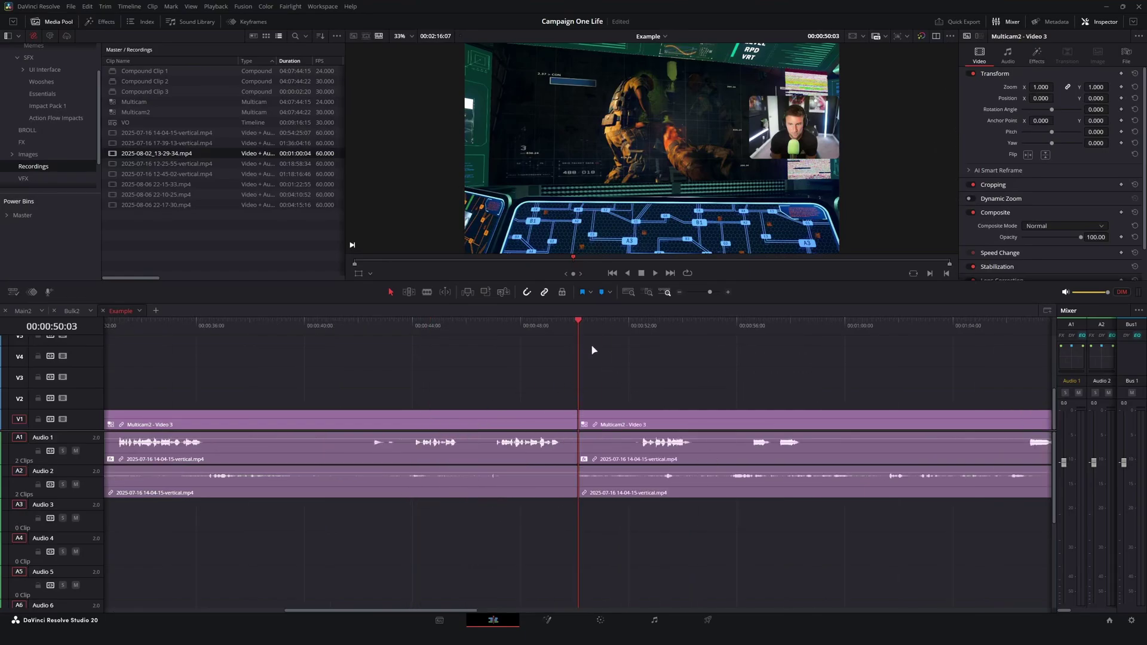
Step: Try inserting the 2025-08-02_13-29-34.mp4 section between the two Multicam2 - Video 3 clips so the following footage shifts along
drag(578, 324, 499, 398)
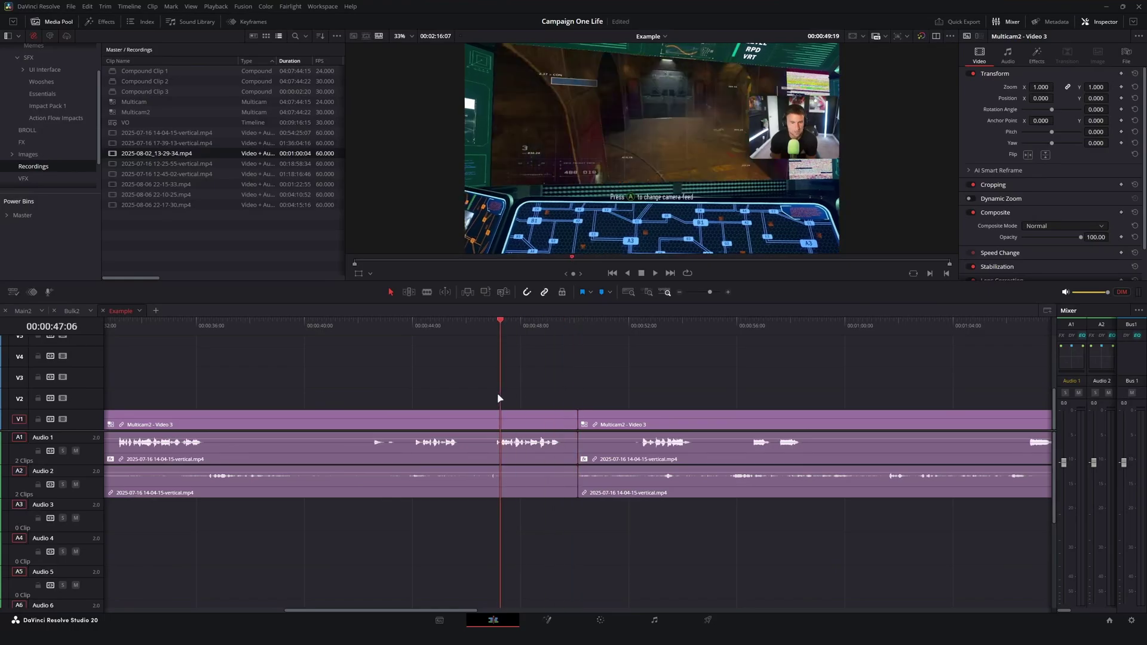
drag(190, 155, 578, 422)
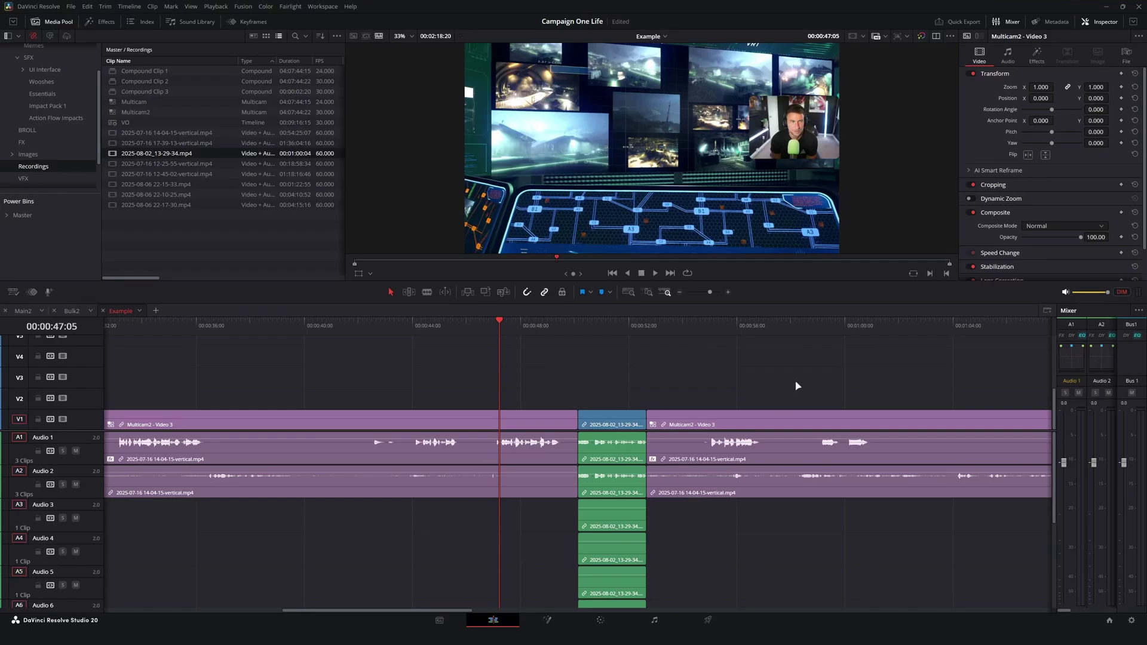
key(Delete)
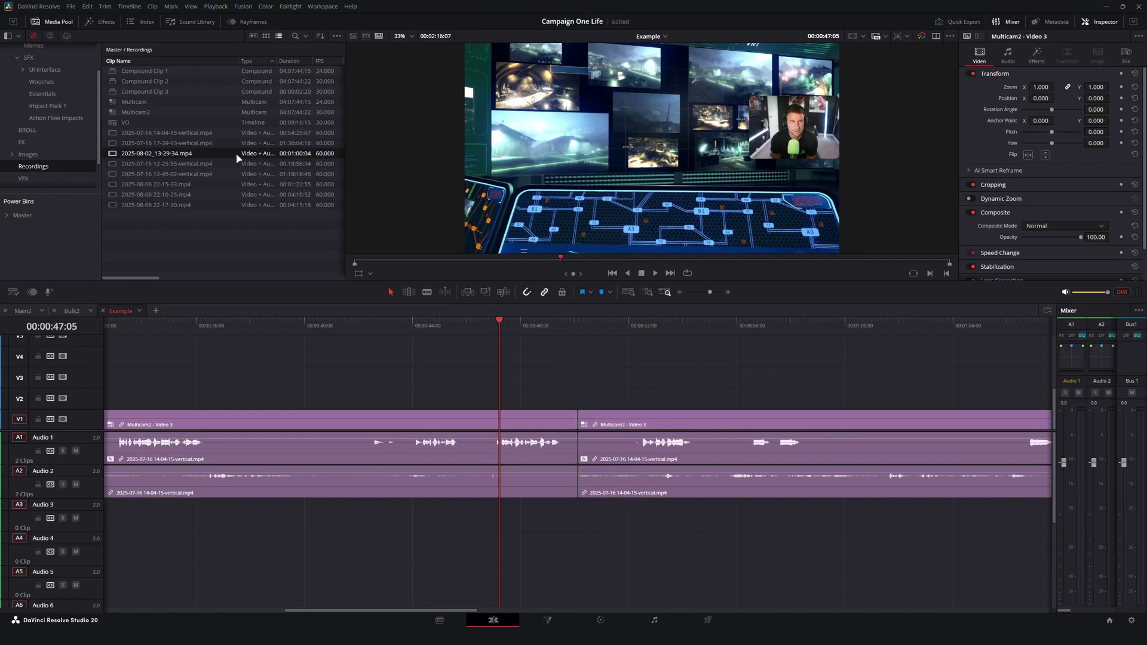
drag(238, 158, 578, 421)
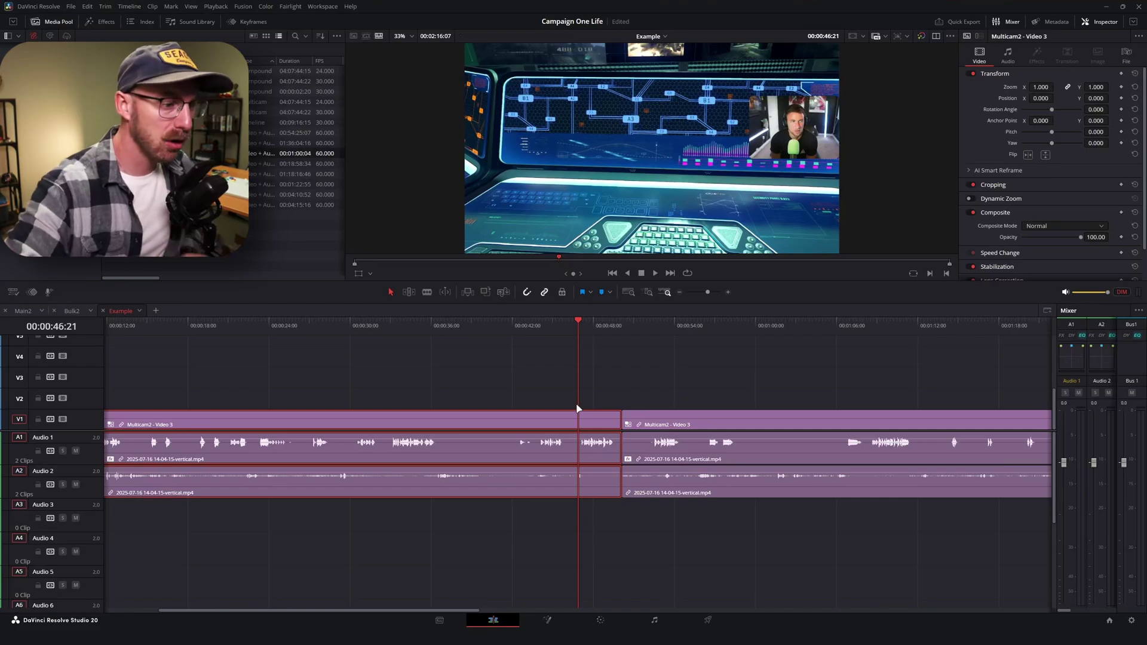
Step: Split the first Multicam2 - Video 3 clip and its linked audio at 00:00:46:21
key(ctrl+b)
key(ctrl+equal)
key(ctrl+equal)
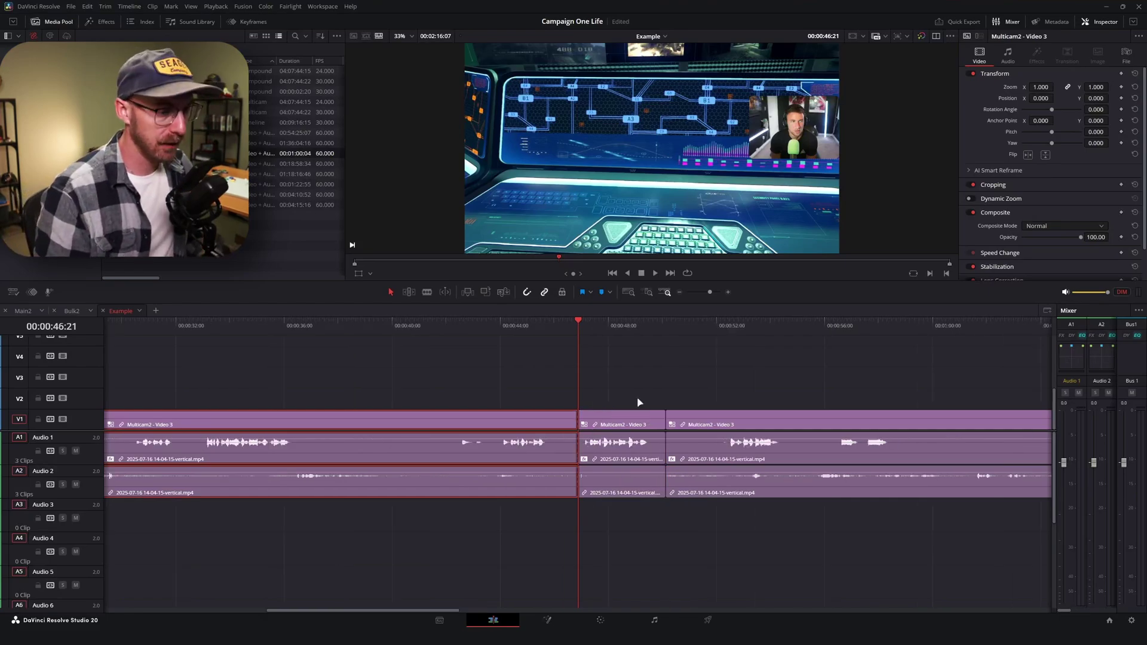
Step: With the playhead at 00:00:48:10, try moving the short middle Multicam2 - Video 3 clip to a higher track and a later time
click(661, 328)
scroll(622, 406, down, 2)
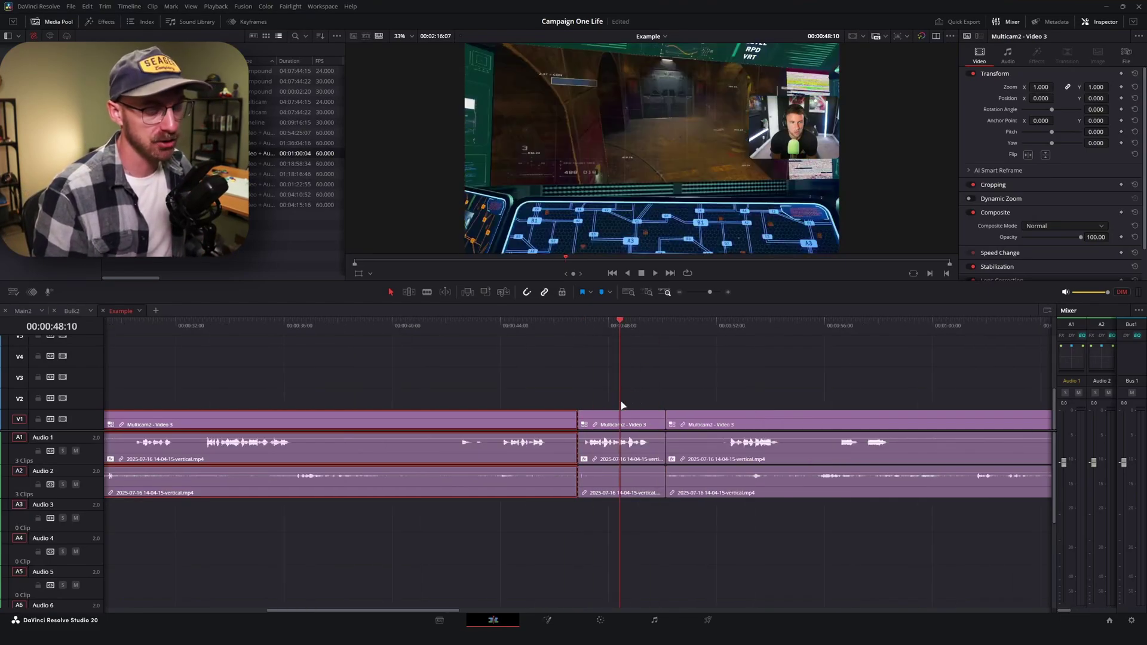
drag(602, 424, 685, 385)
key(ctrl+z)
click(629, 424)
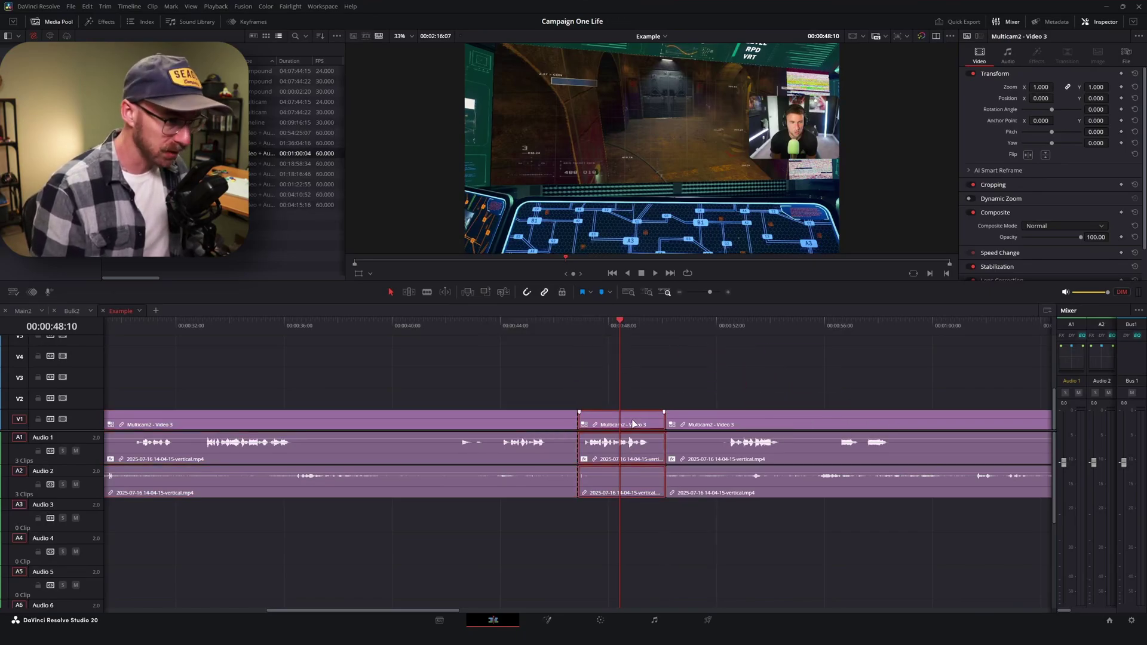
drag(633, 423, 745, 381)
key(ctrl+z)
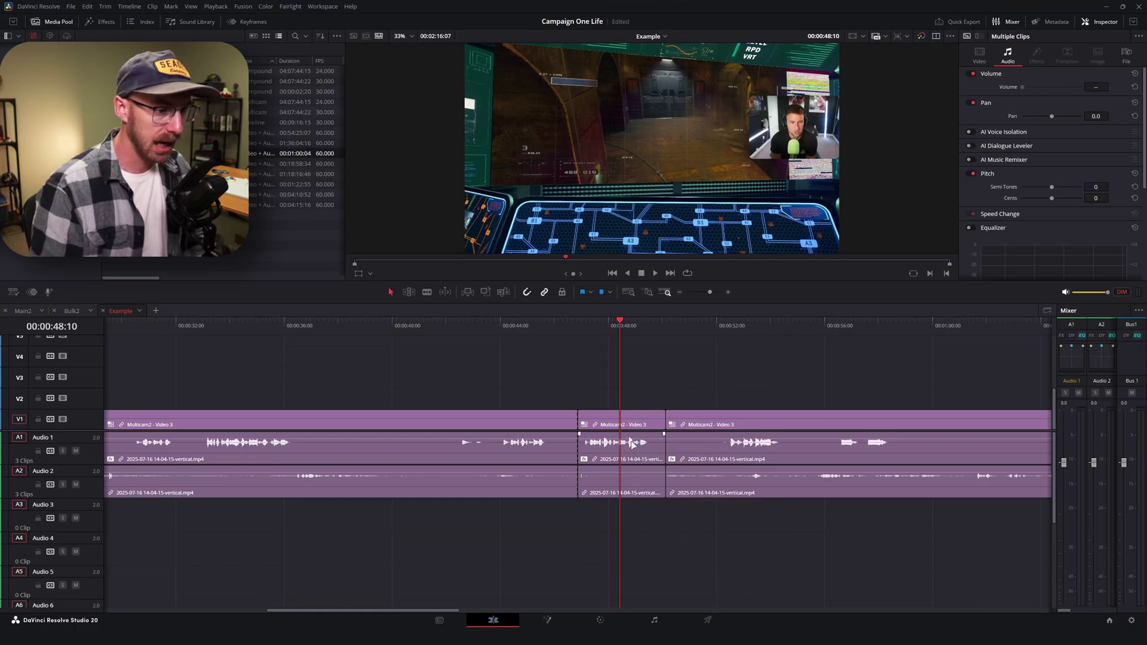
Step: Try moving both audio parts of the short middle clip down to Audio 4 and Audio 5 without the video
click(632, 442)
click(644, 519)
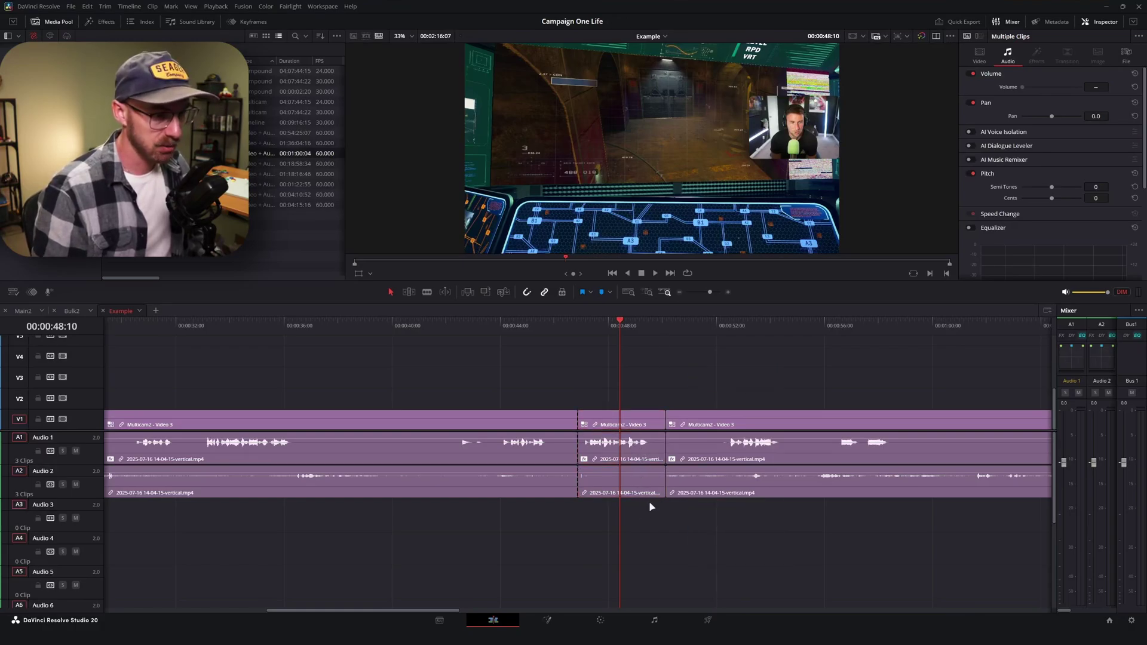
drag(649, 511, 715, 553)
click(715, 522)
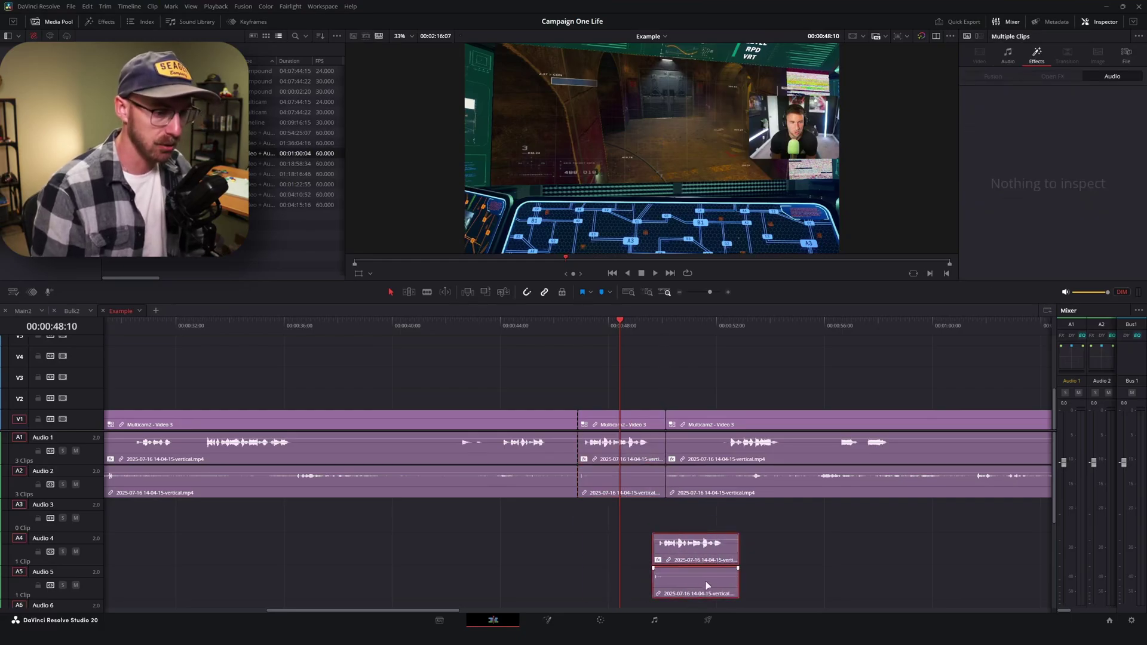
key(ctrl+z)
Step: Try moving only the Audio 1 part of the short middle clip down to Audio 3
click(650, 452)
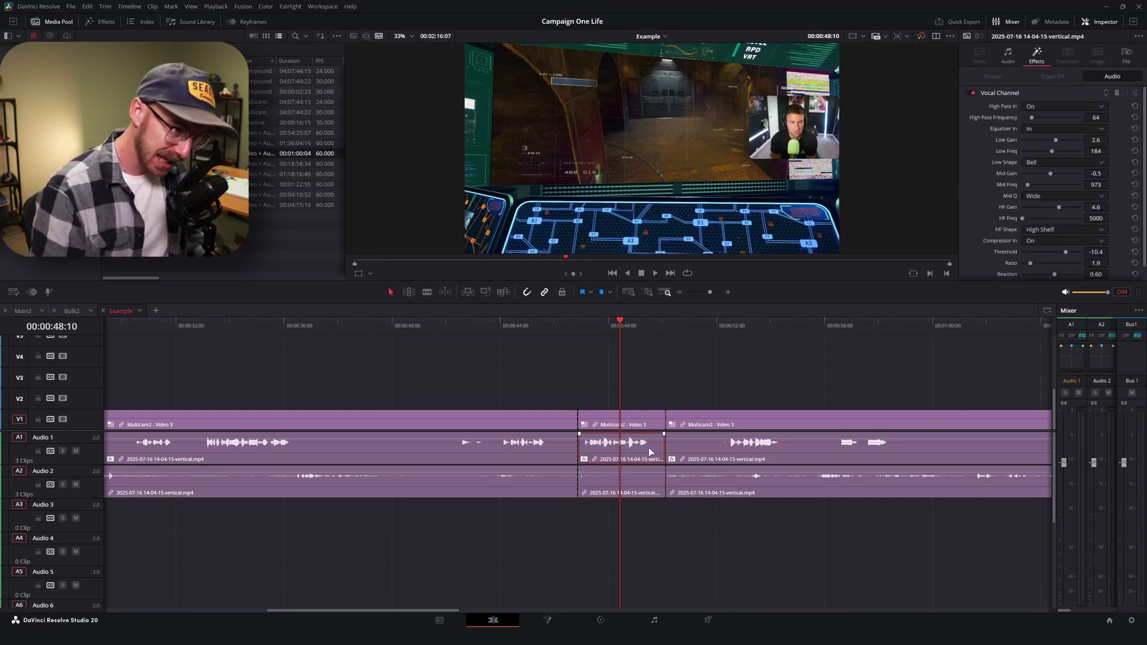
drag(620, 458, 717, 527)
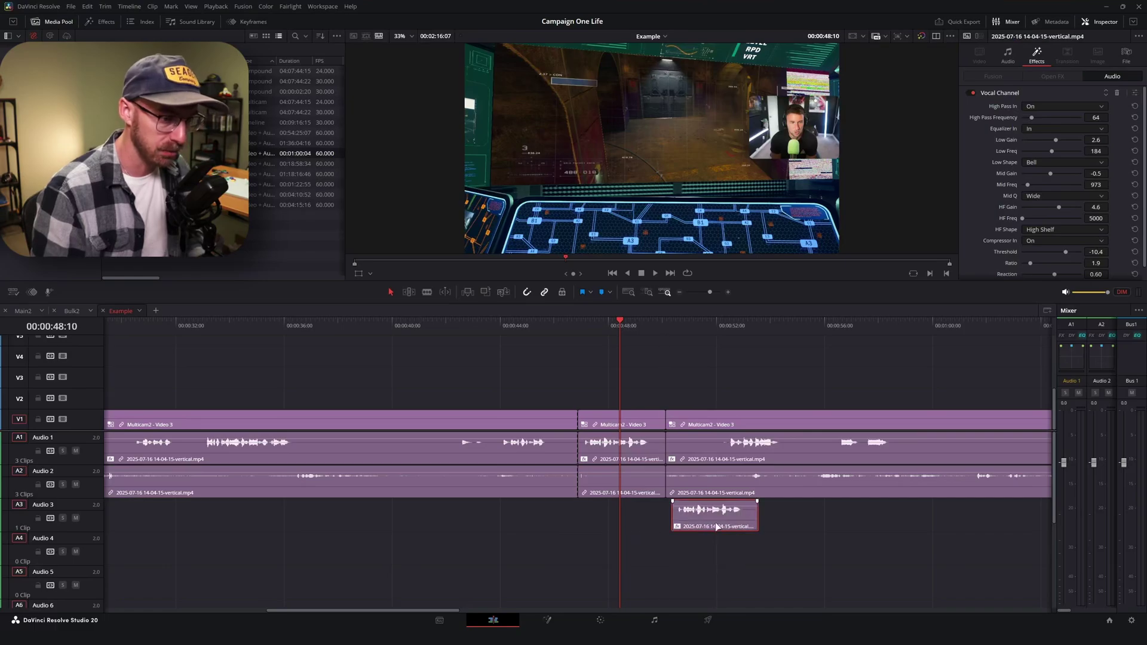
key(ctrl+z)
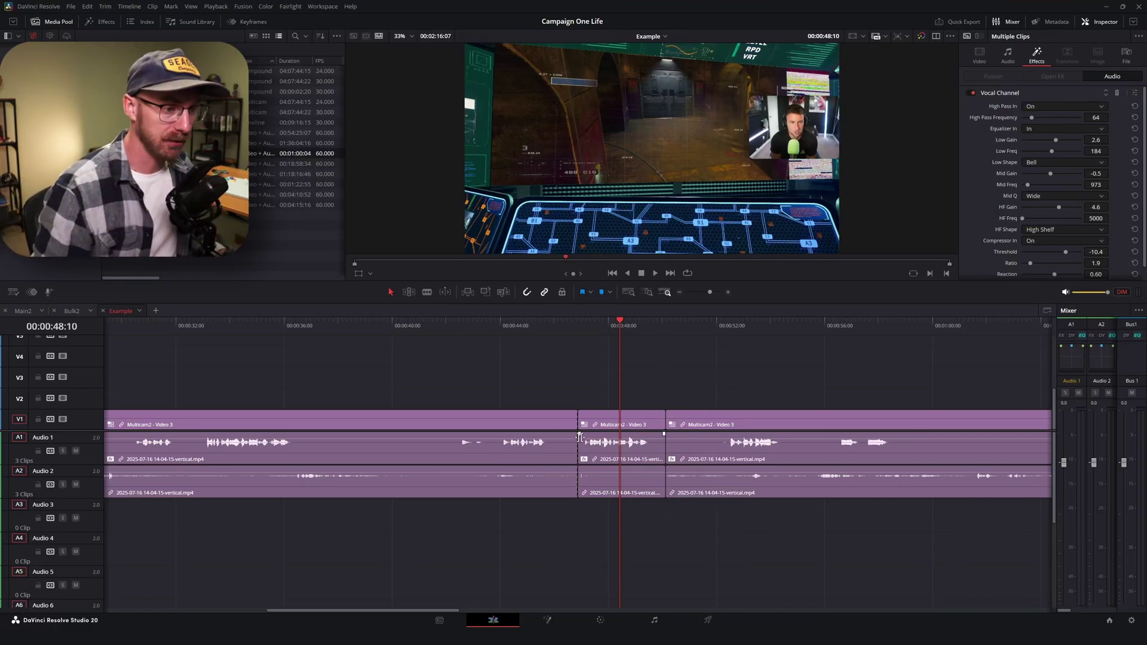
Step: Jump the playhead to the cut at 00:00:46:21 and examine the edit between the first and middle clips
key(Up)
key(ctrl+equal)
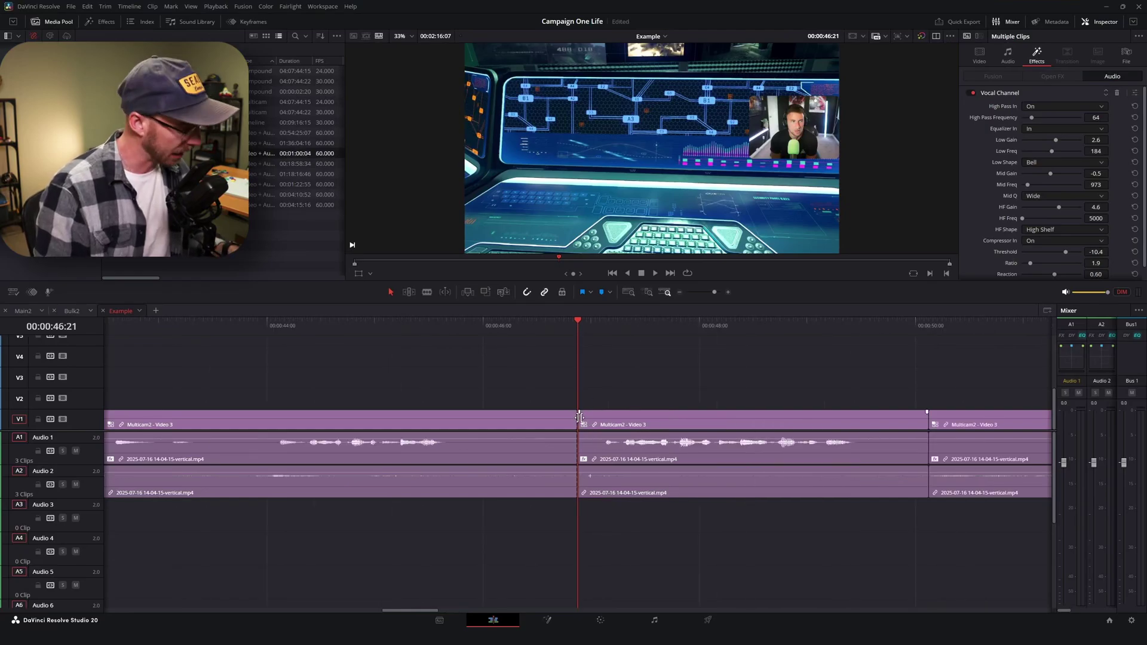
drag(579, 417, 573, 483)
click(700, 509)
key(ctrl+minus)
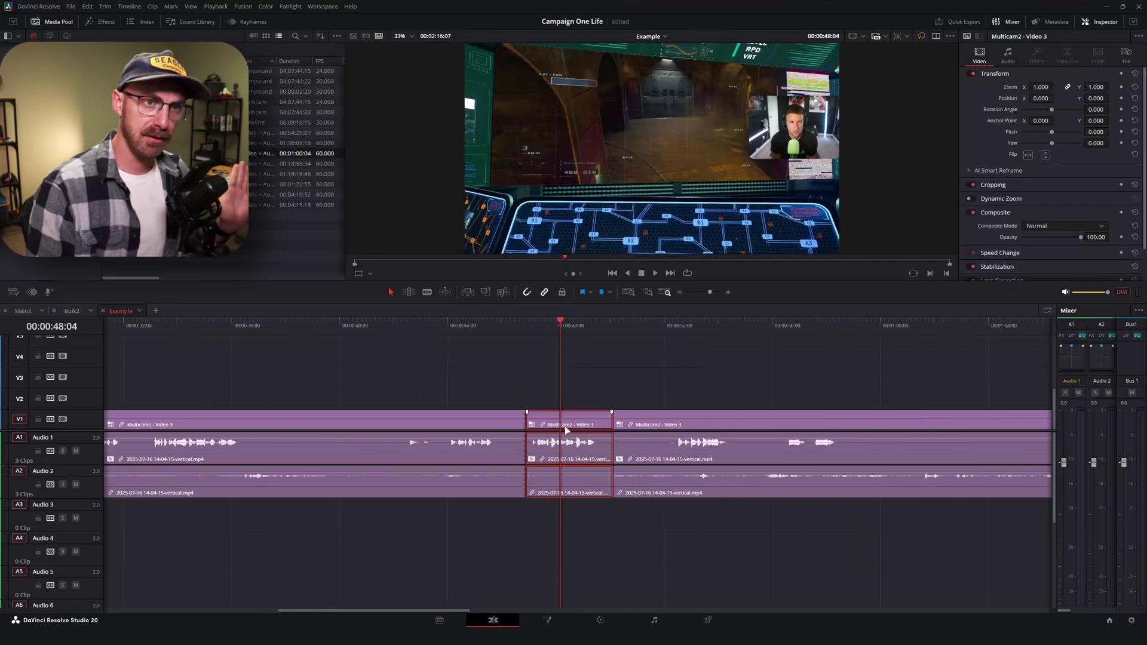
Step: Set the middle Multicam2 - Video 3 clip's Zoom to 1.740 and Position X to -924.000
drag(1040, 87, 968, 98)
drag(1042, 98, 1056, 98)
key(ctrl+minus)
click(834, 323)
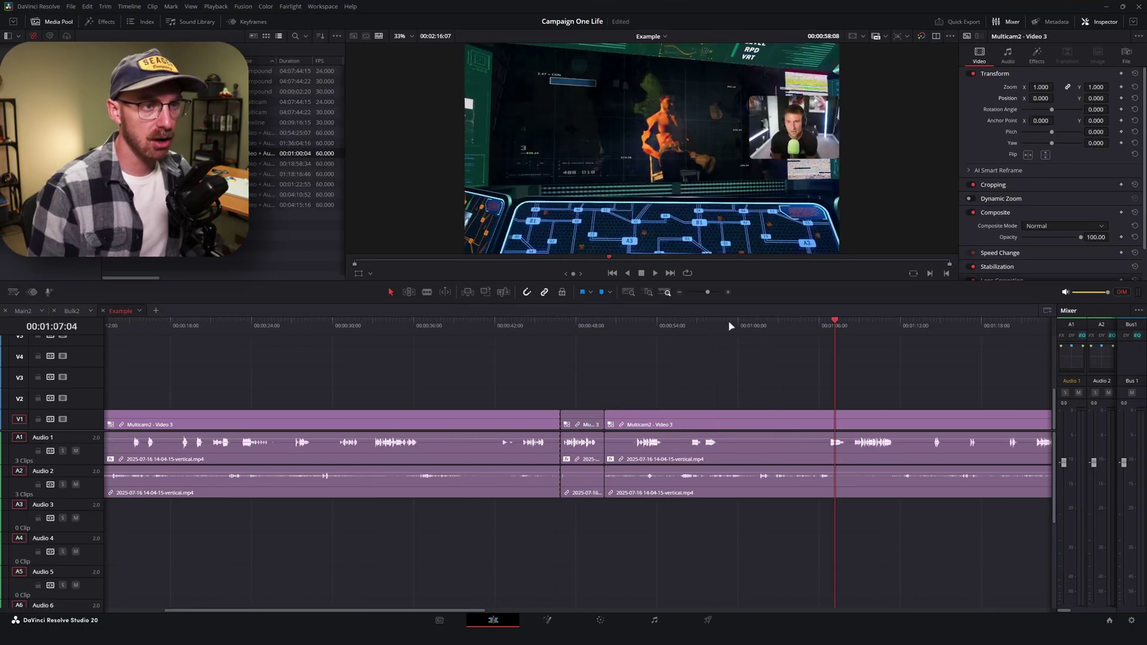
key(ctrl+minus)
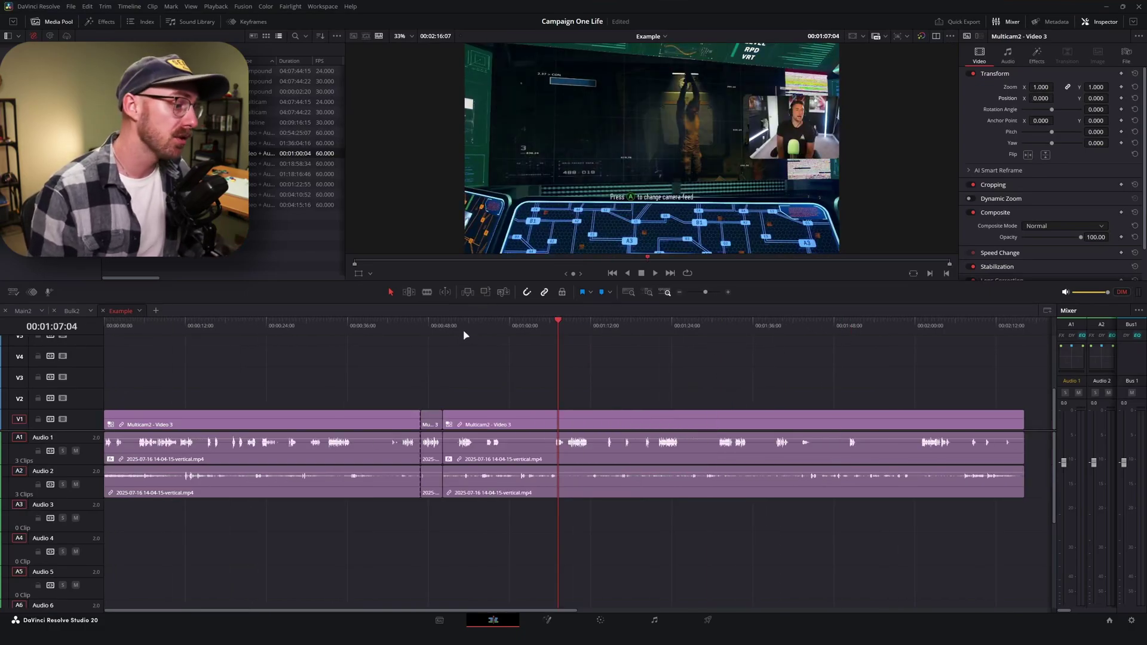
Step: Try to paste the middle clip's attributes onto the following Multicam2 - Video 3 clip with the playhead at 00:00:52:14
scroll(465, 336, up, 5)
click(519, 424)
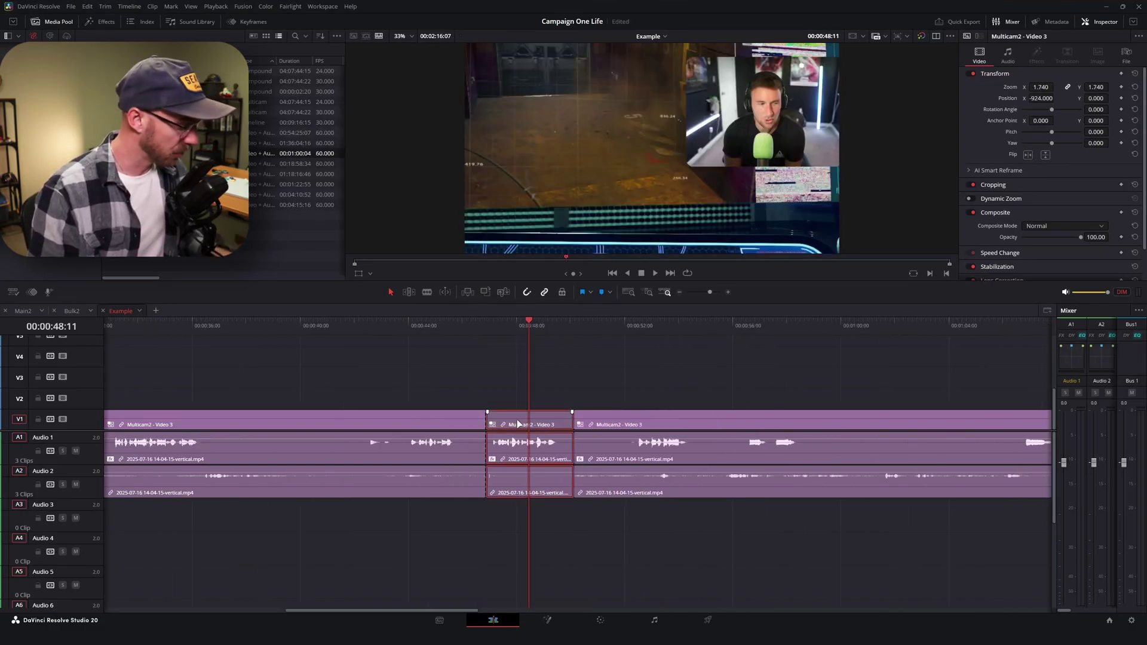
click(640, 322)
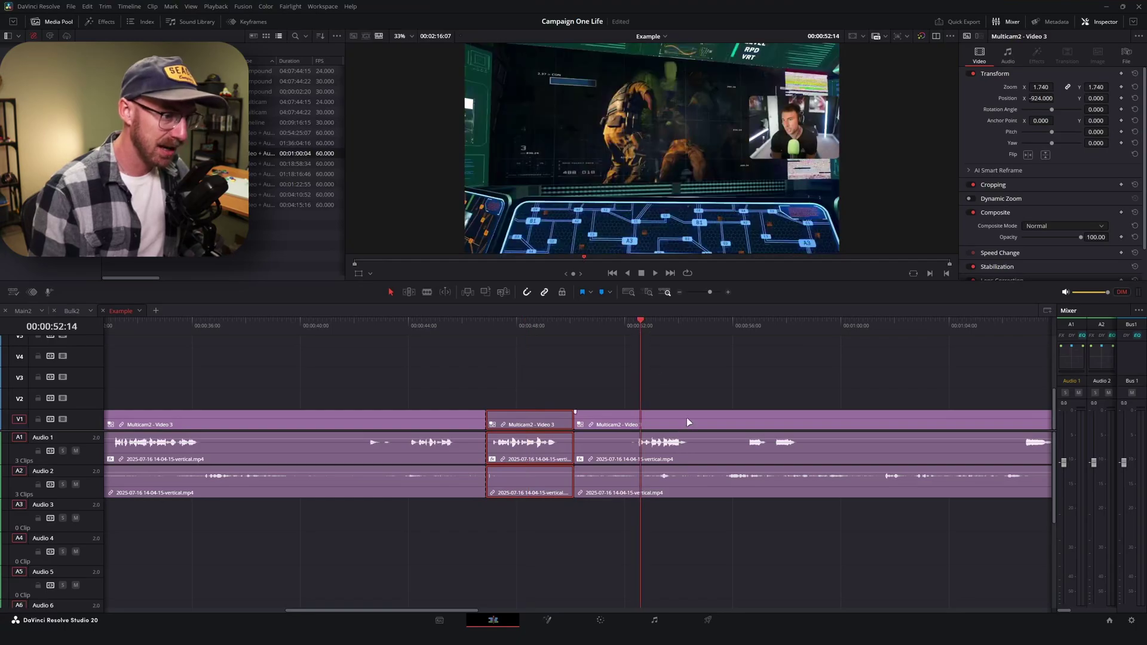
click(687, 420)
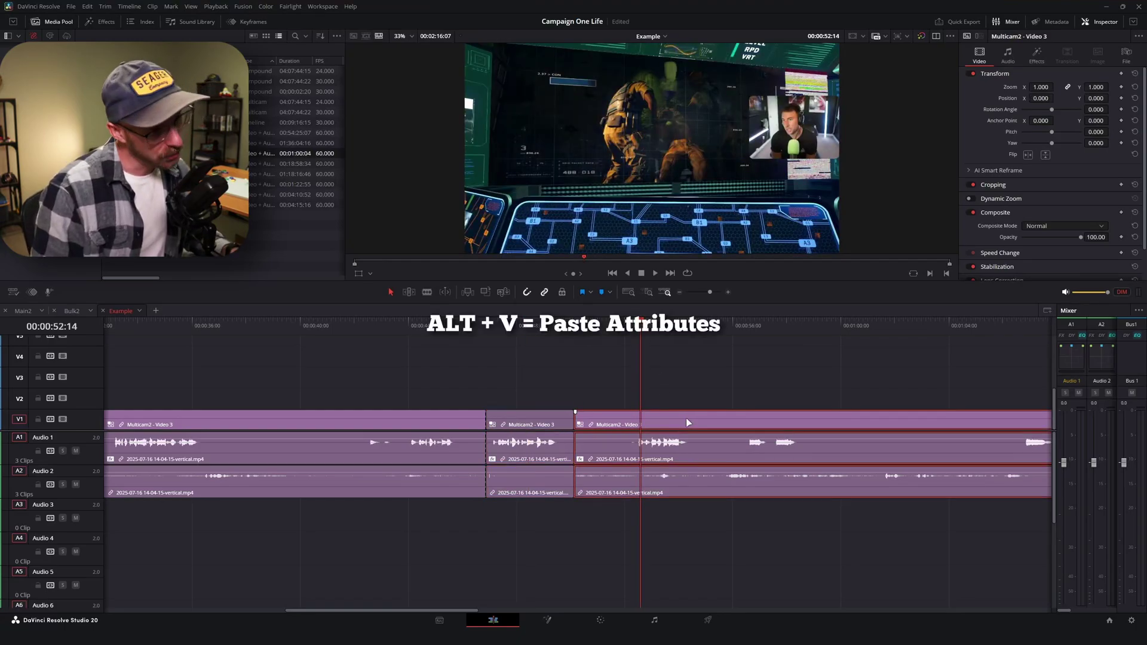
key(alt+v)
click(657, 458)
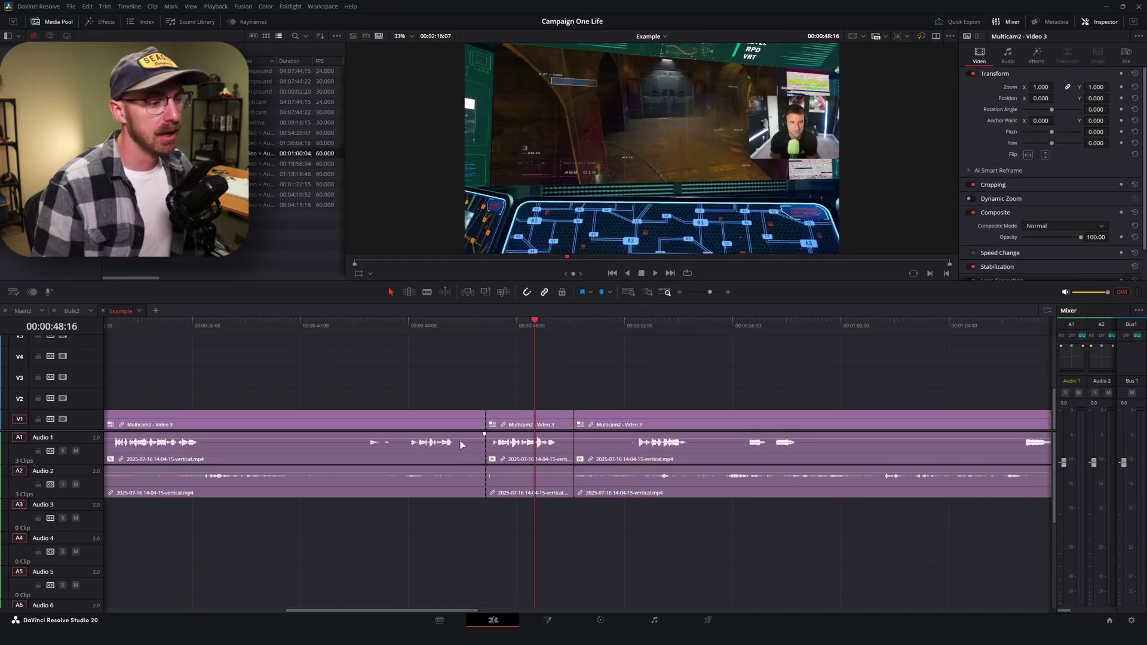
Step: Increase the Zoom of the short middle Multicam2 - Video 3 clip to enlarge its picture
click(513, 420)
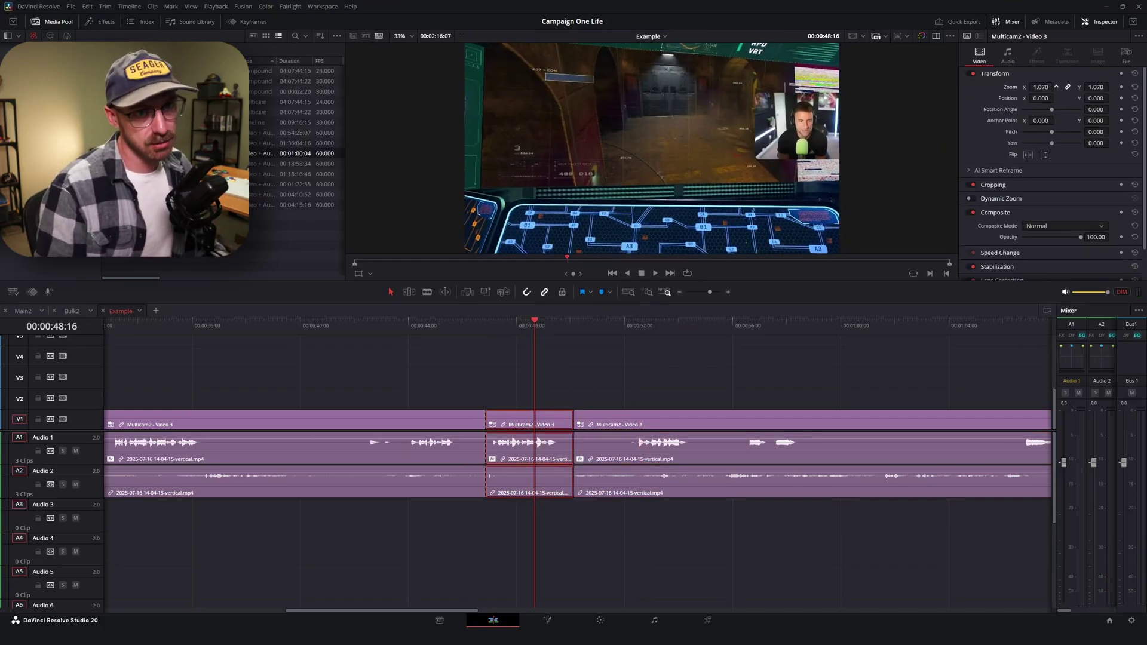
mouse_move(1051, 87)
mouse_down()
mouse_move(1063, 87)
mouse_move(1025, 89)
mouse_move(1080, 88)
mouse_move(1019, 88)
mouse_move(1053, 89)
mouse_up()
click(445, 366)
Step: Place the playhead at 00:00:44:16, enlarge the audio tracks, and adjust the volume level of the first clip on Audio 2
click(426, 321)
scroll(417, 497, up, 2)
scroll(417, 503, up, 2)
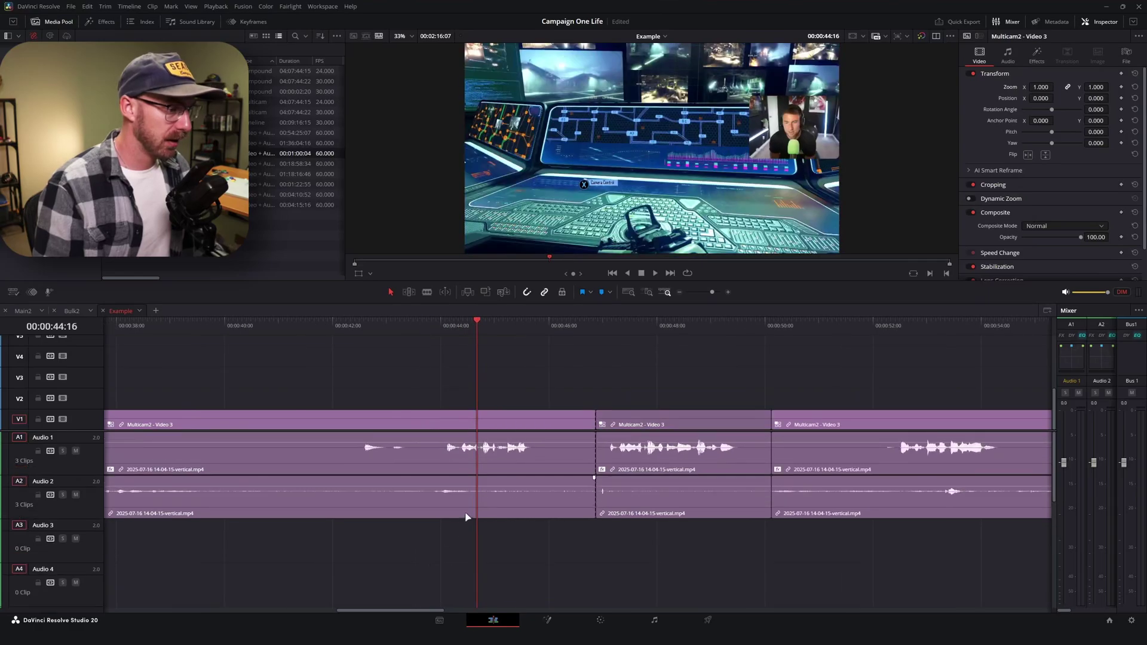
drag(491, 495, 502, 535)
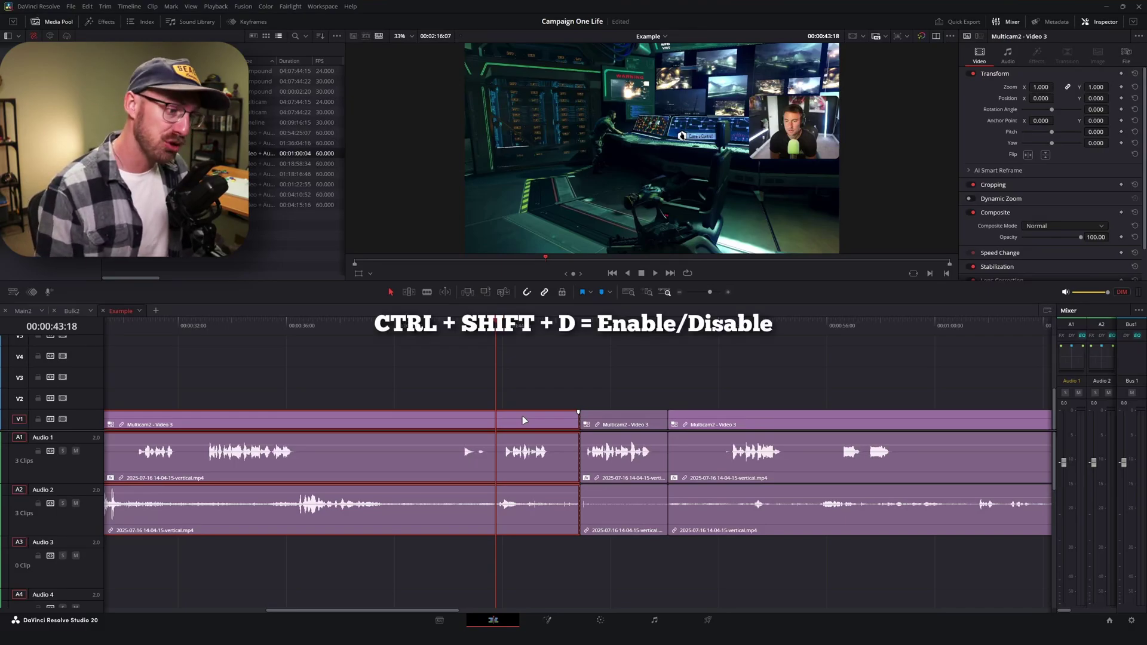
Step: Disable the first Multicam2 - Video 3 clip with its linked audio and enable it again
key(ctrl+shift+d)
key(ctrl+shift+d)
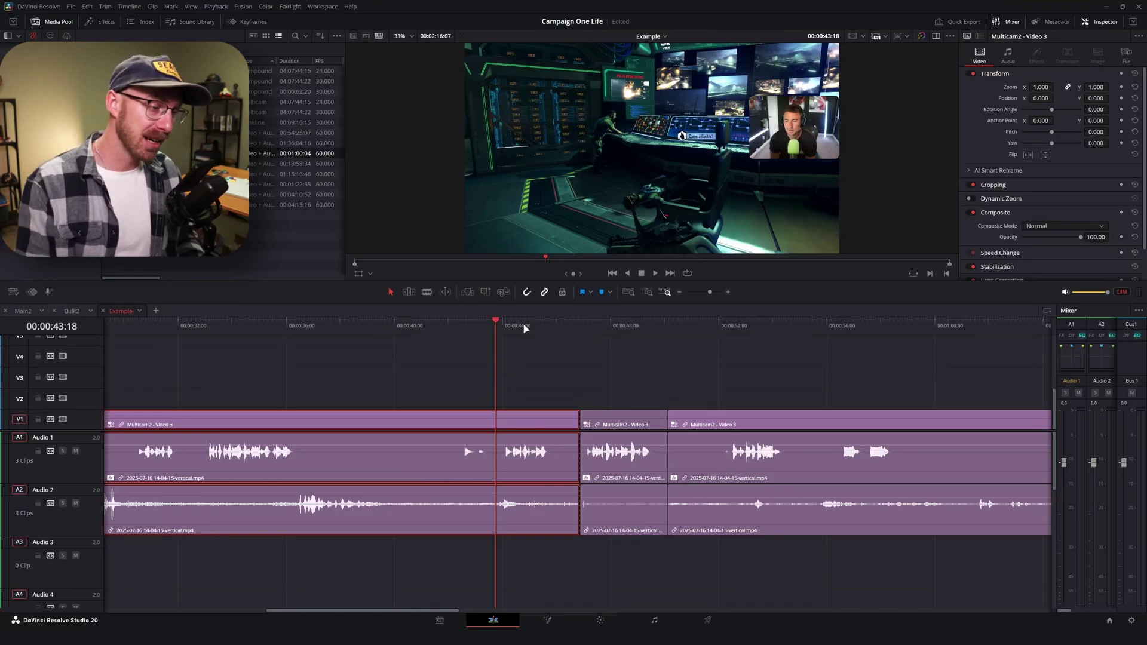
Step: Mark a timeline in point at 00:00:43:18 and an out point at 00:00:46:21, and clear both points
key(i)
click(579, 327)
key(o)
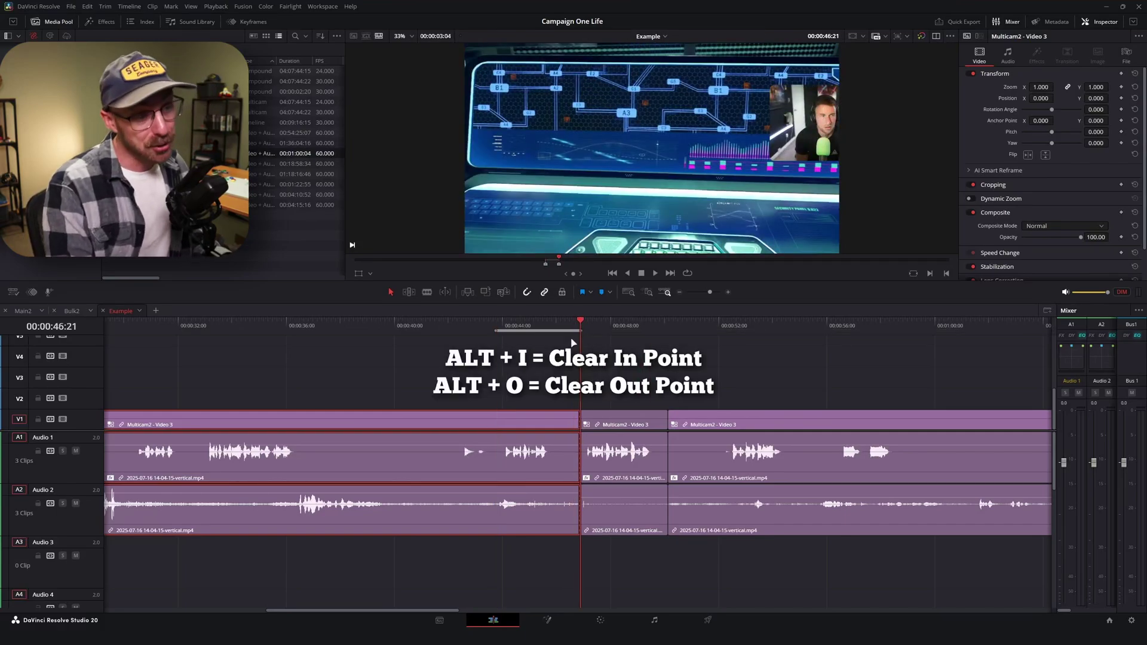
key(alt+i)
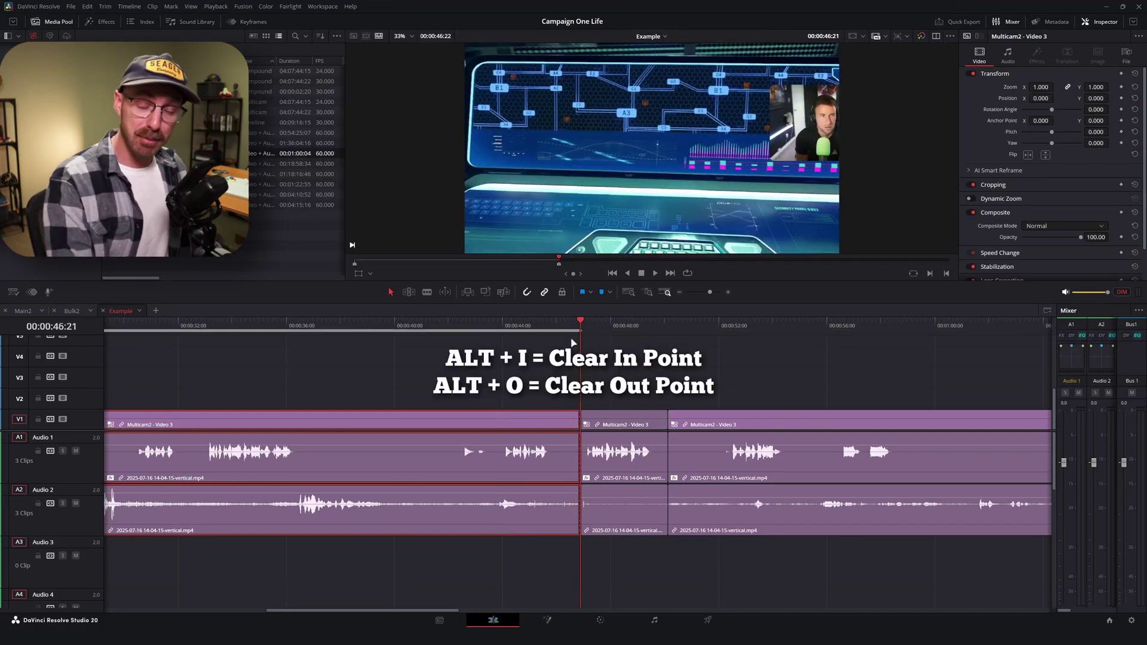
key(alt+o)
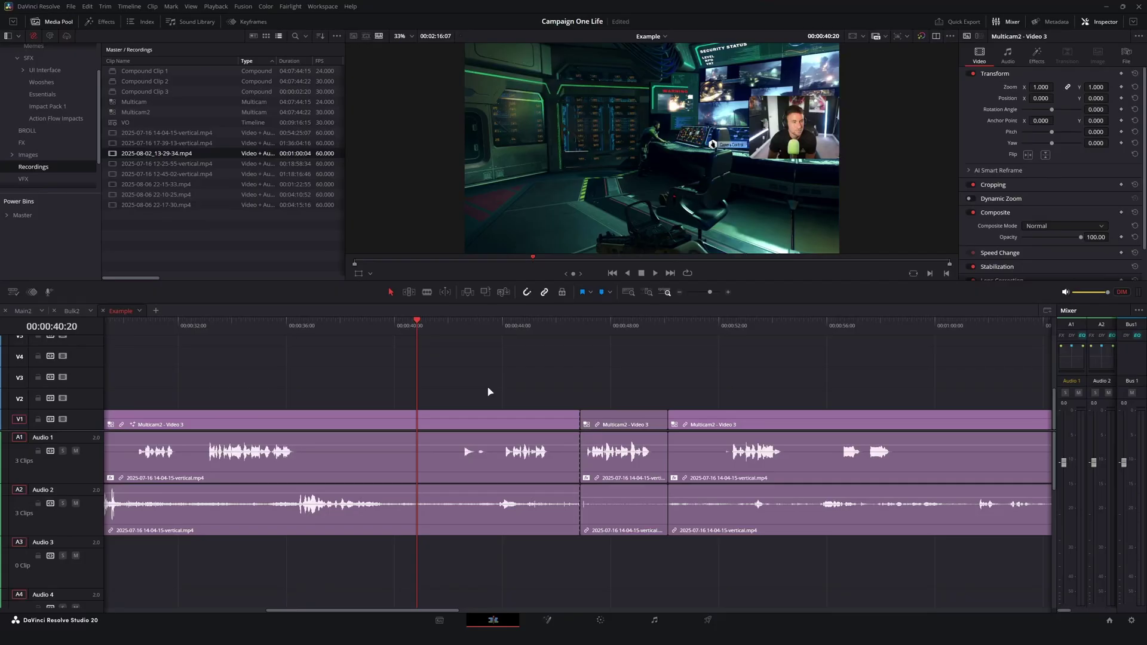
Step: Open the quick search for effects and commands, and dismiss it
key(shift+space)
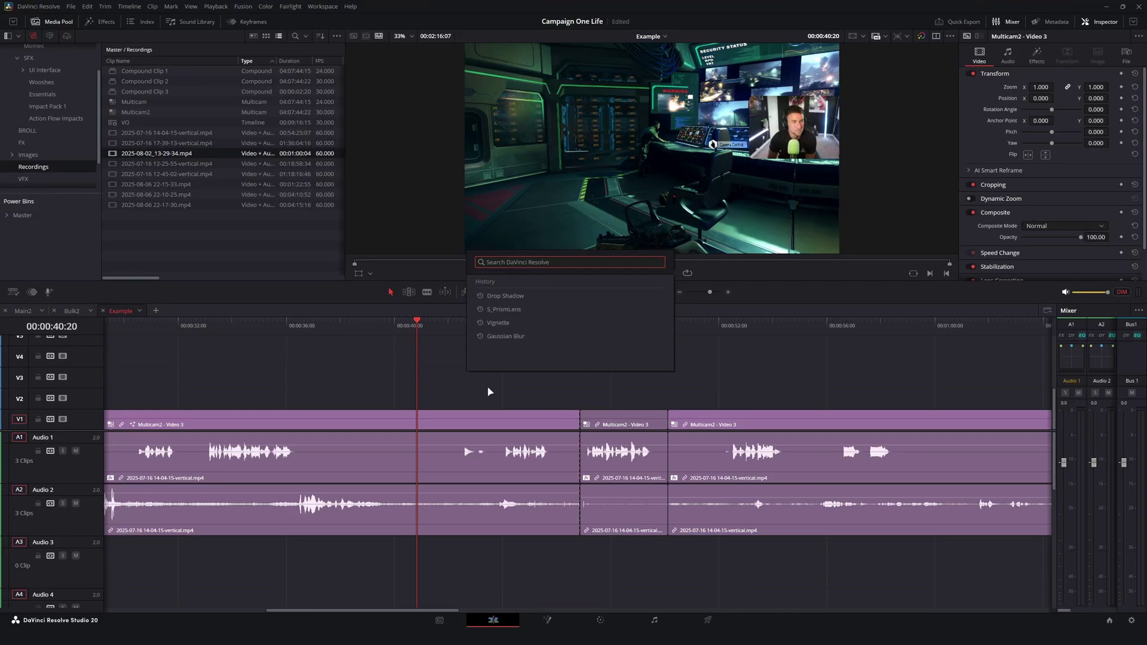
click(391, 356)
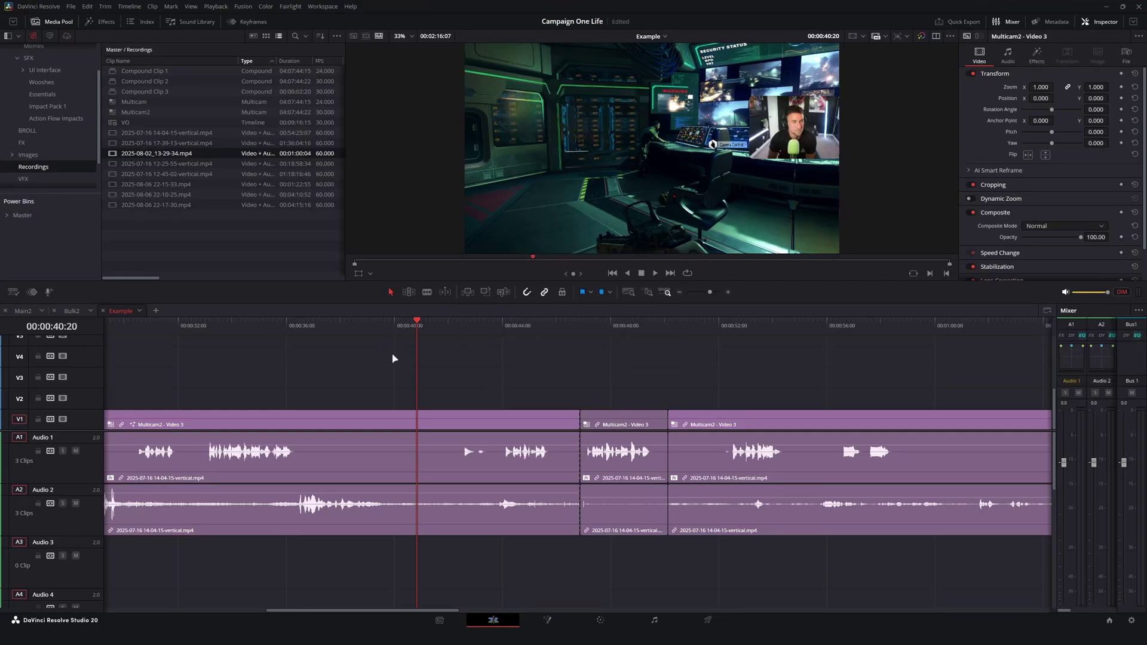
Step: Open the keyboard customization, look up the commands assigned to Shift with Space, and close it
click(36, 7)
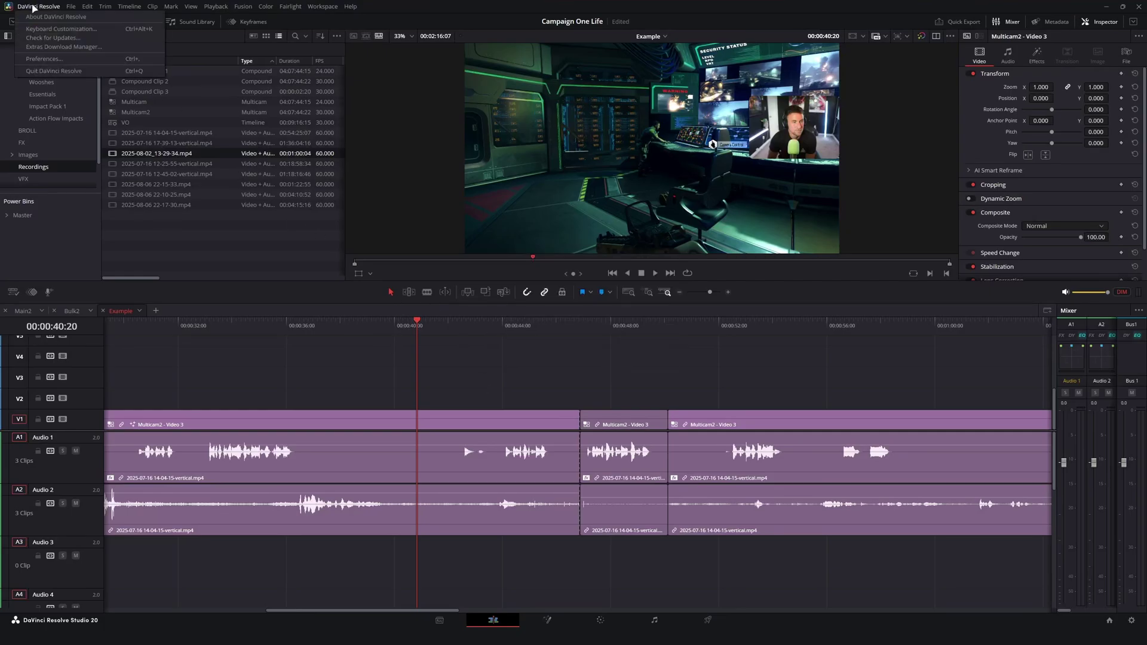
click(76, 31)
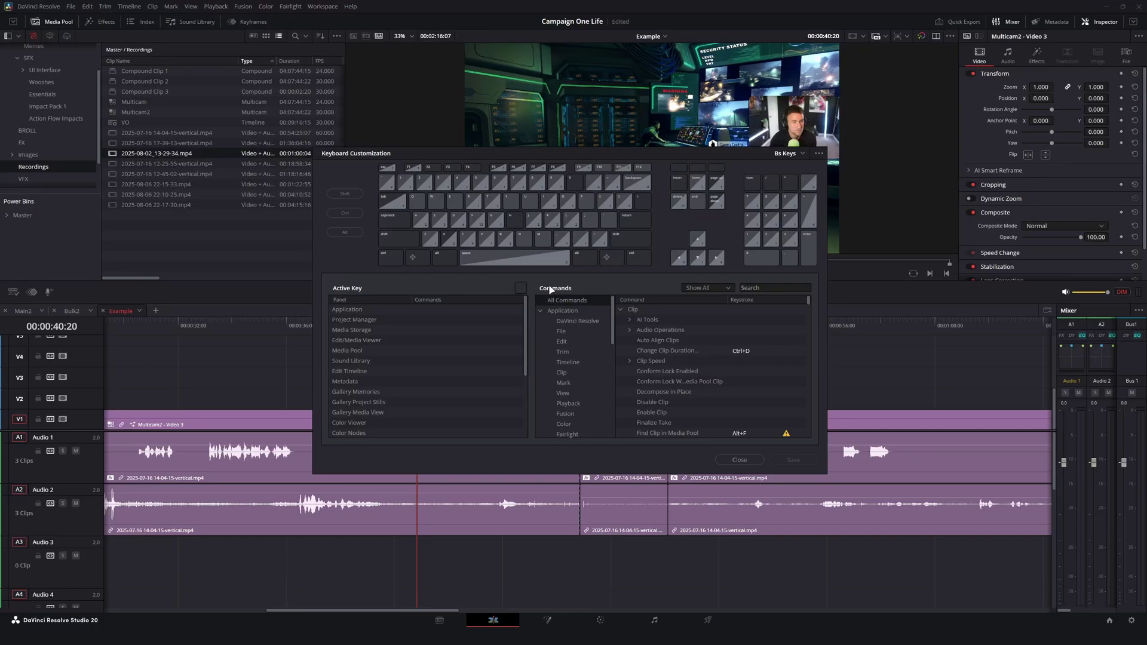
click(400, 240)
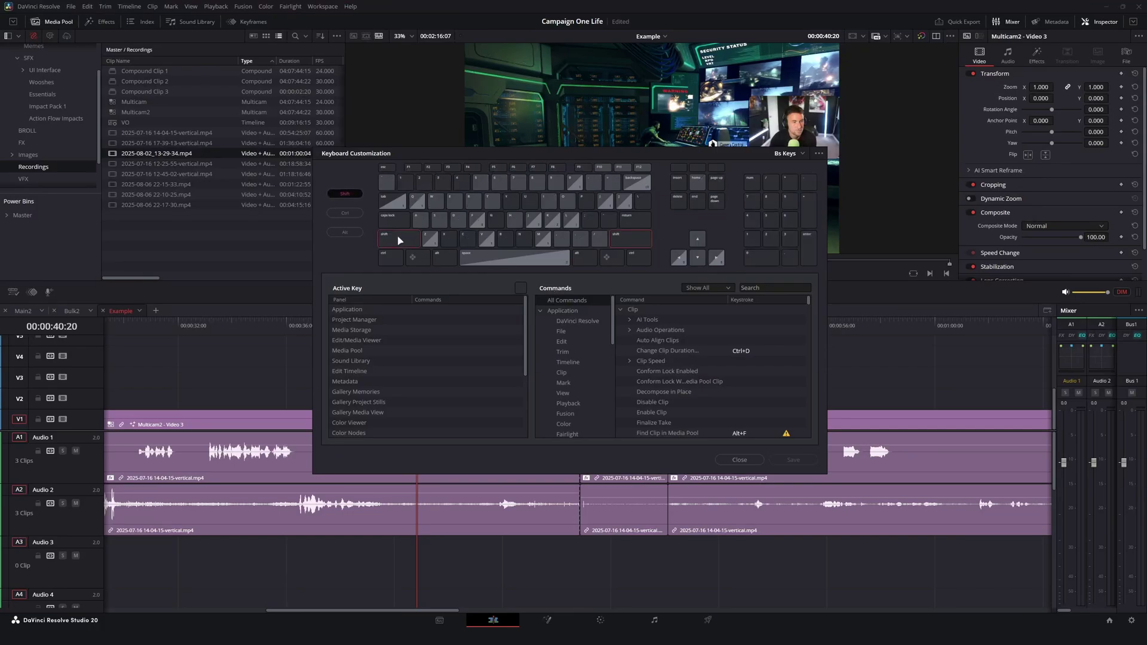
click(505, 260)
click(739, 460)
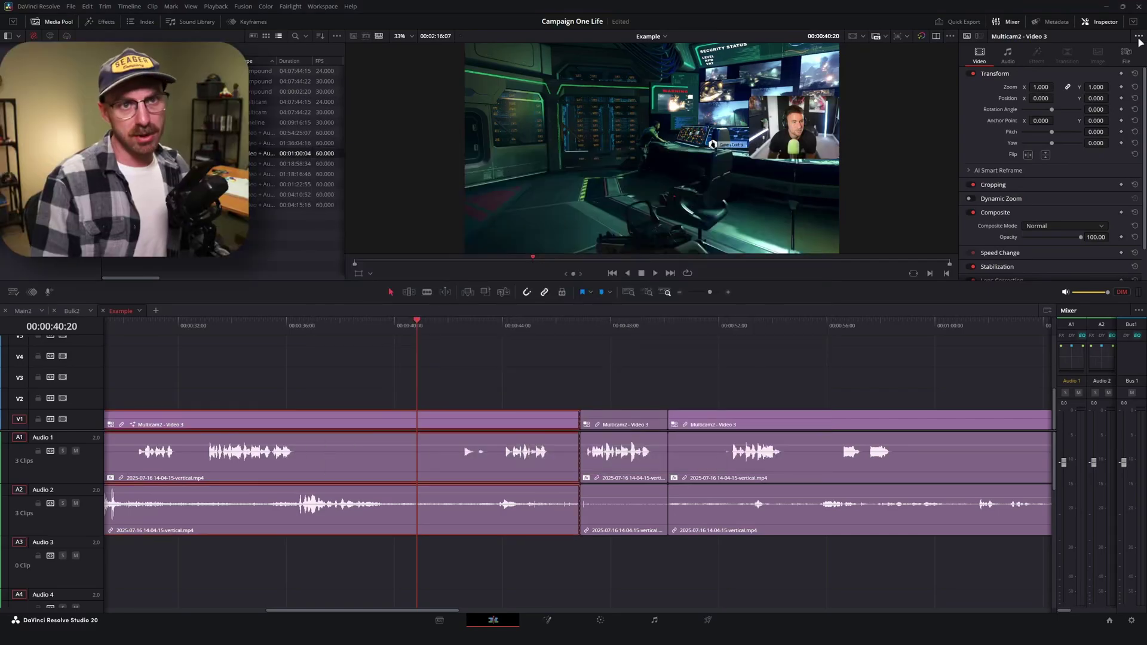
Step: Add Zoom and Position keyframes to the first Multicam2 clip at 00:00:41:04 and move the playhead to 00:00:44:04
click(1121, 87)
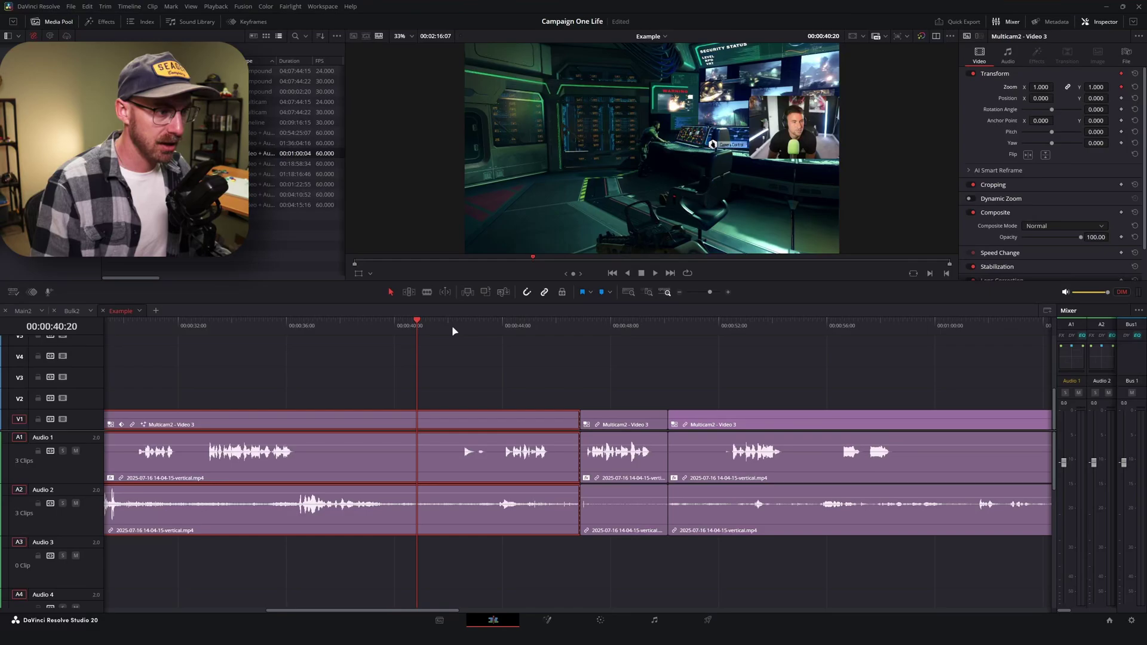
click(500, 333)
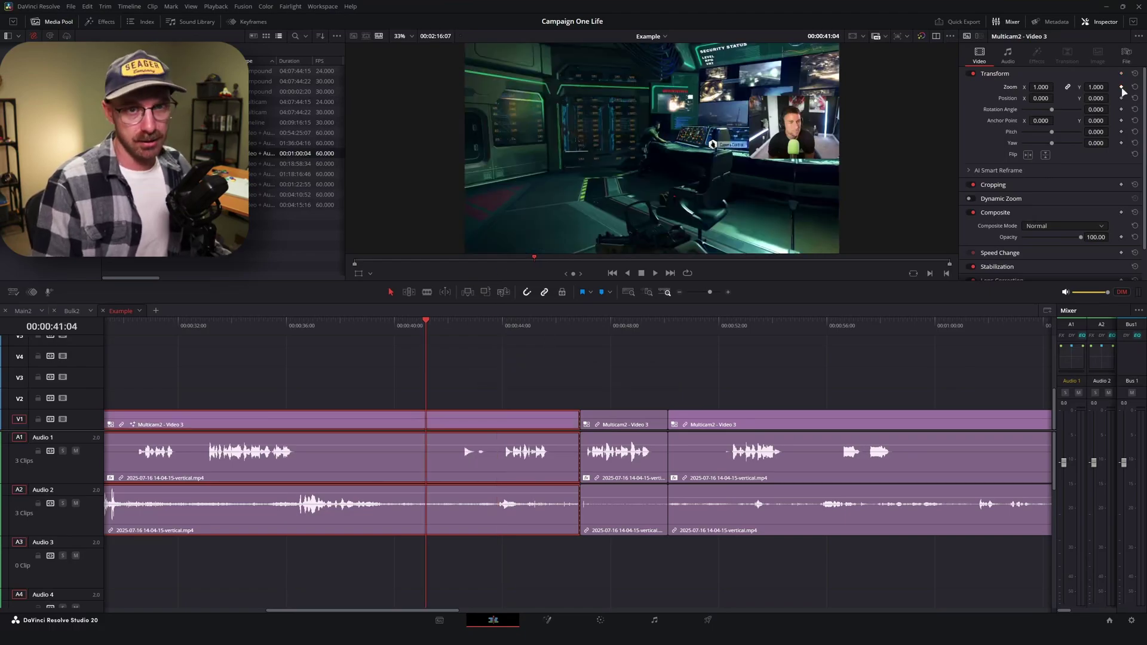
click(1122, 87)
click(1121, 98)
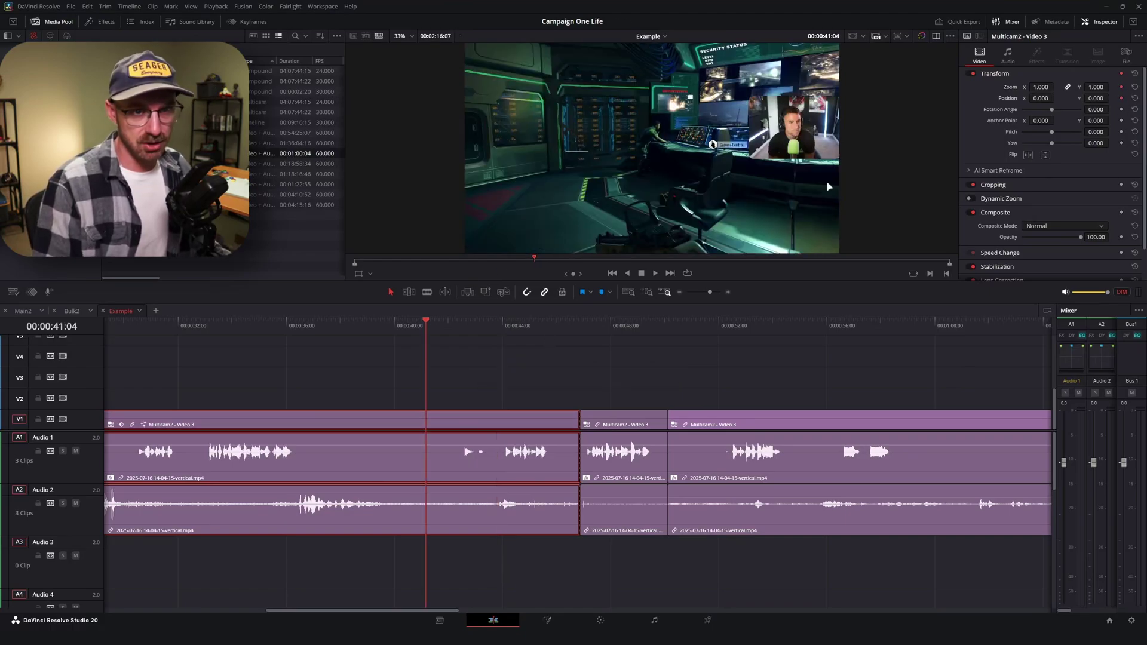
drag(487, 325, 524, 323)
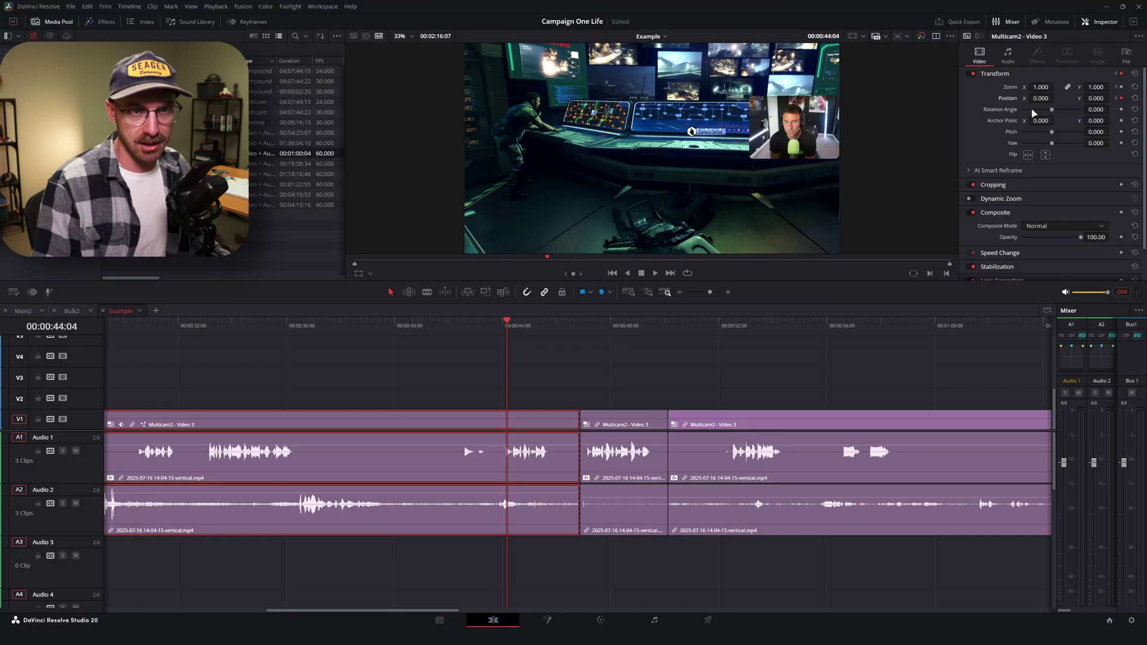
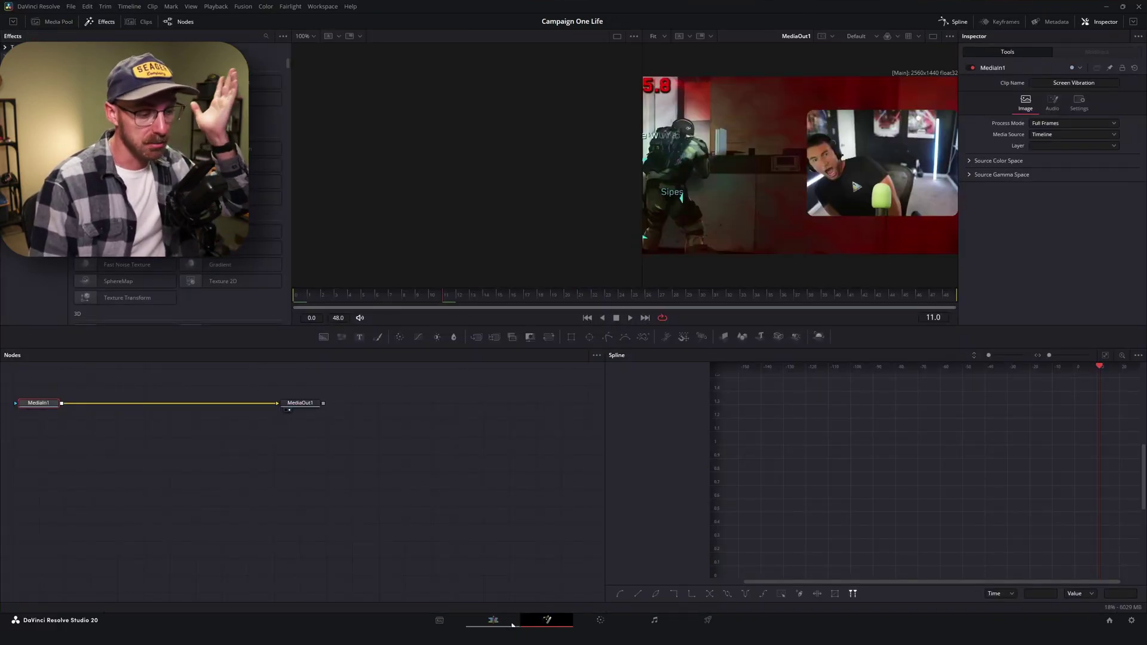
Step: On the Edit page, cycle the Multicam2 clip at 00:18:48:21 through its camera angles and leave it on Video 1
click(510, 622)
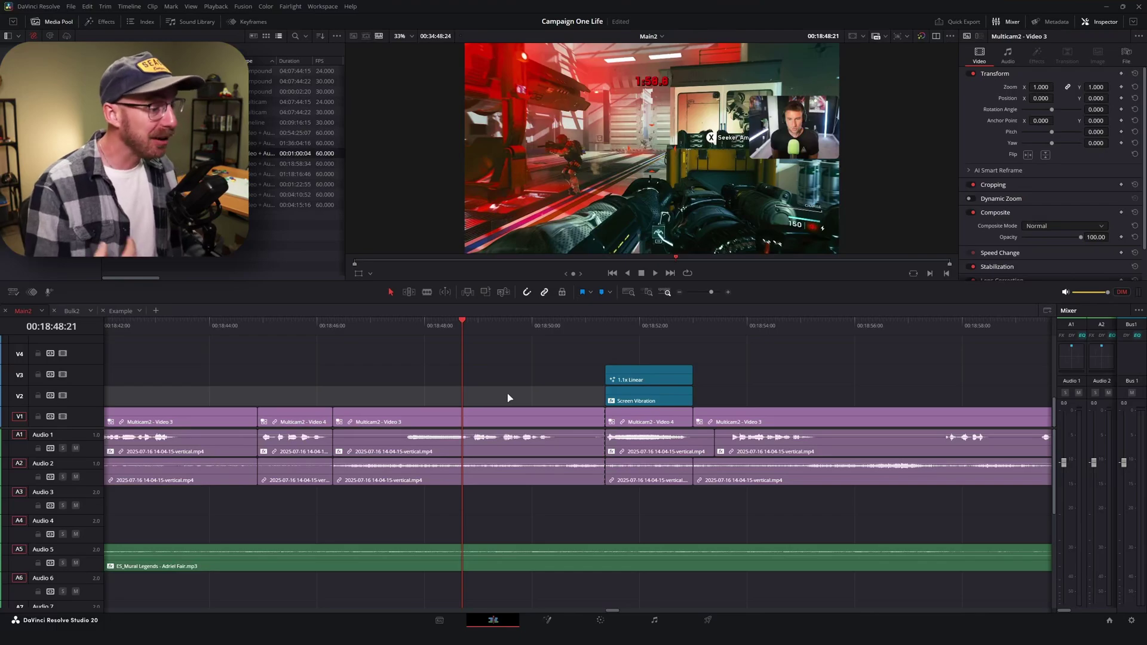
click(478, 422)
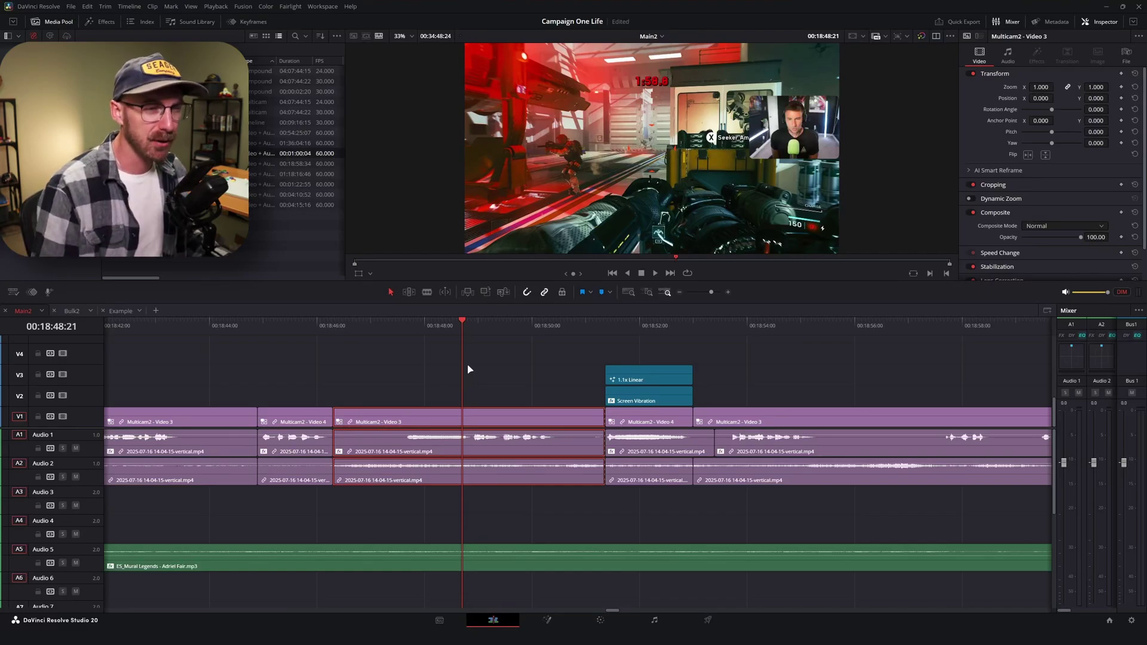
key(alt+1)
key(alt+2)
key(alt+3)
key(alt+4)
key(alt+5)
key(alt+1)
key(alt+2)
key(alt+3)
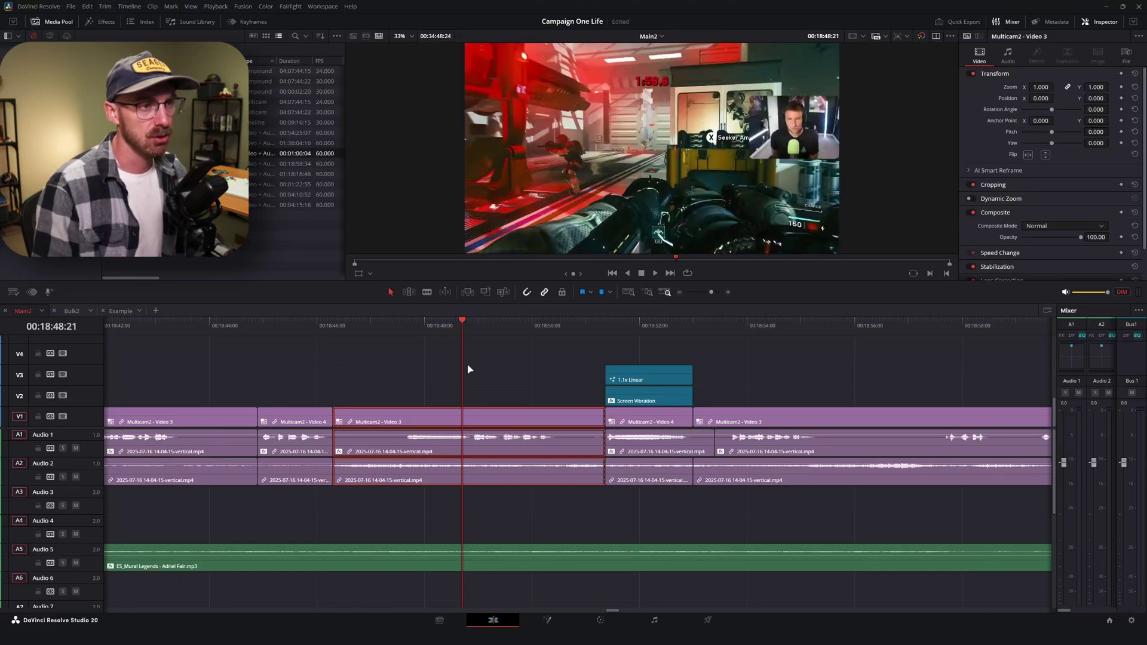
key(alt+4)
key(alt+1)
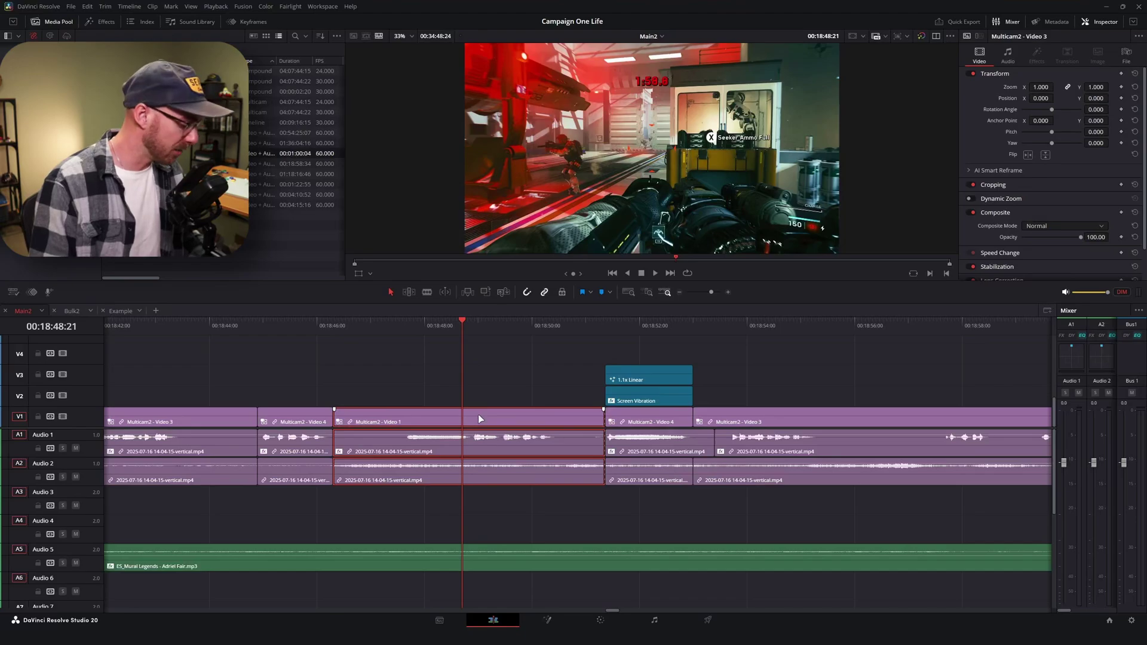
Step: Open the Multicam2 clip in its own timeline and place the playhead at 01:42:48:24
key(c)
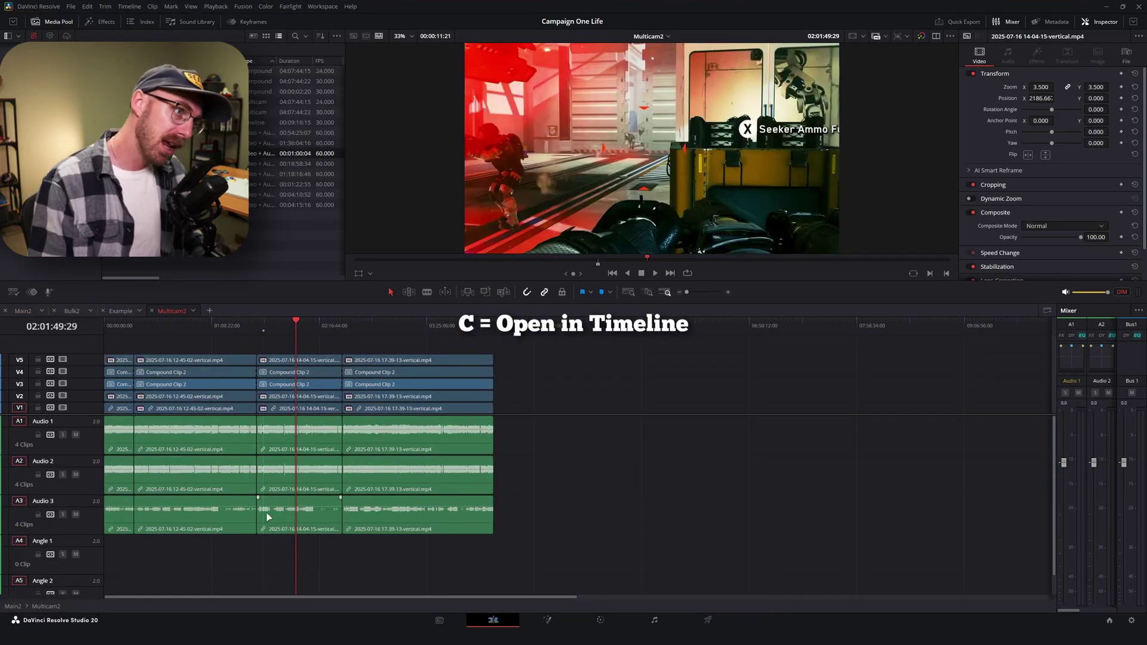
scroll(461, 385, up, 2)
scroll(241, 389, down, 2)
mouse_move(338, 338)
mouse_down()
mouse_move(35, 343)
mouse_move(323, 350)
mouse_up()
key(Up)
scroll(339, 358, up, 2)
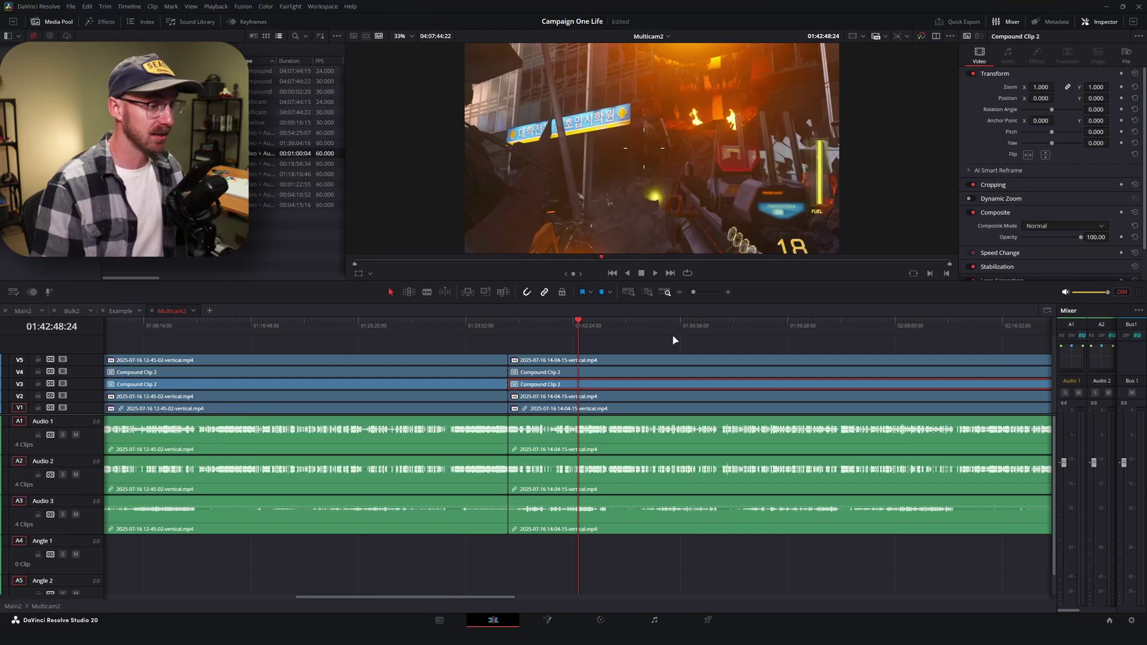
Step: Enlarge the video tracks and open the Compound Clip 2 on Video 3 in its own timeline
scroll(623, 397, up, 3)
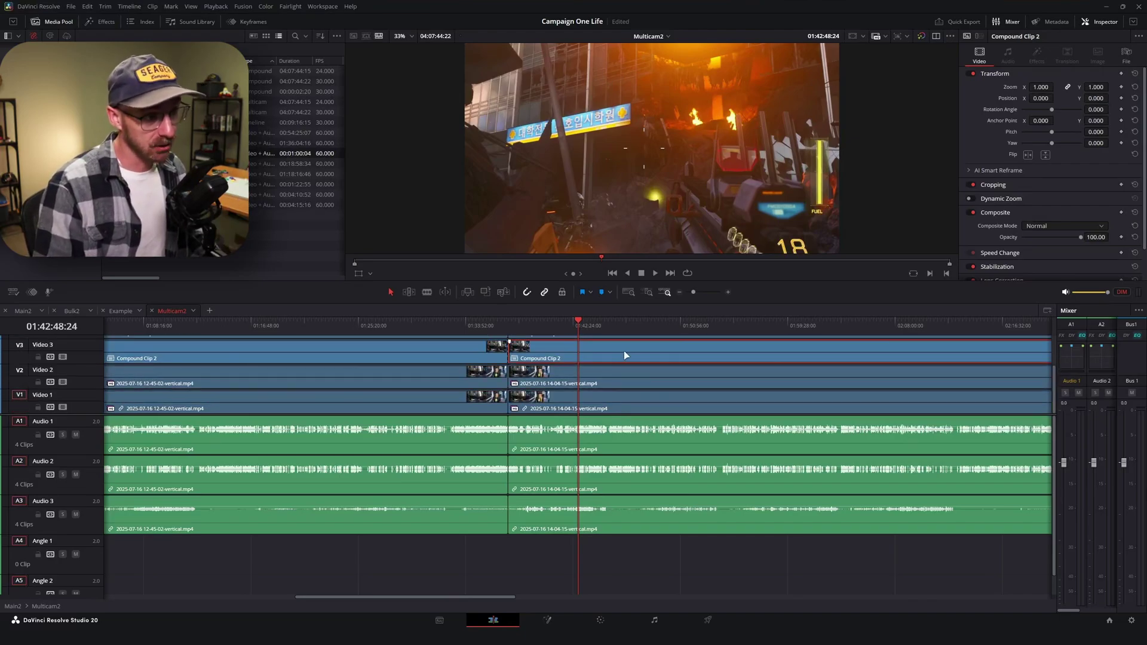
scroll(622, 404, up, 2)
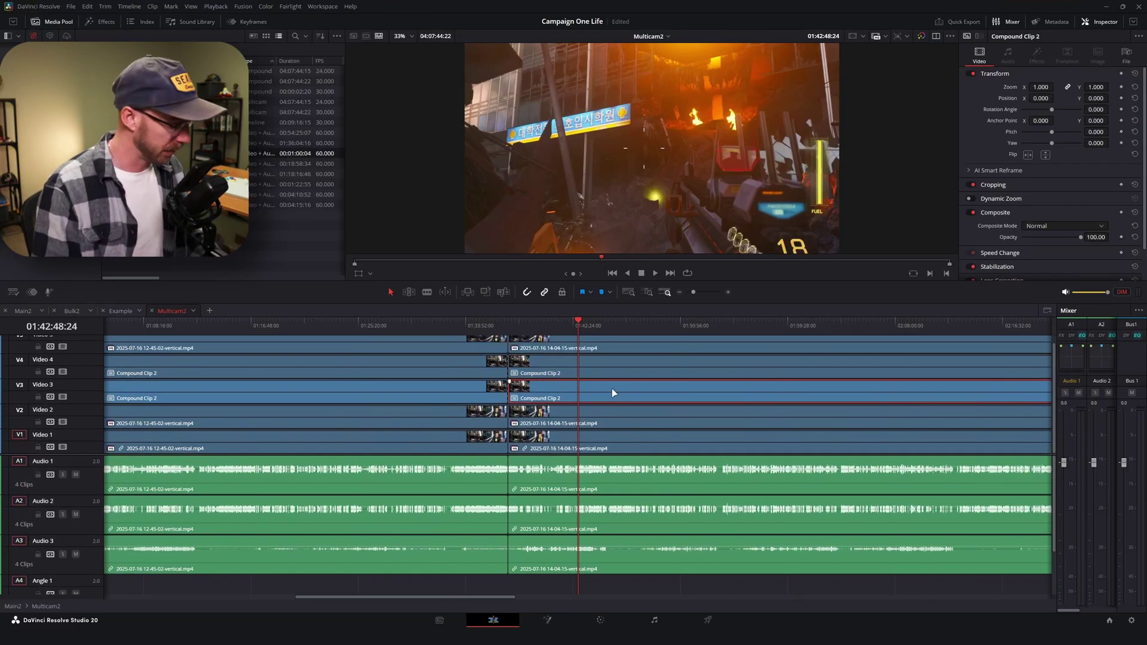
double_click(612, 391)
ctrl+scroll(461, 384, down, 4)
ctrl+scroll(366, 392, up, 3)
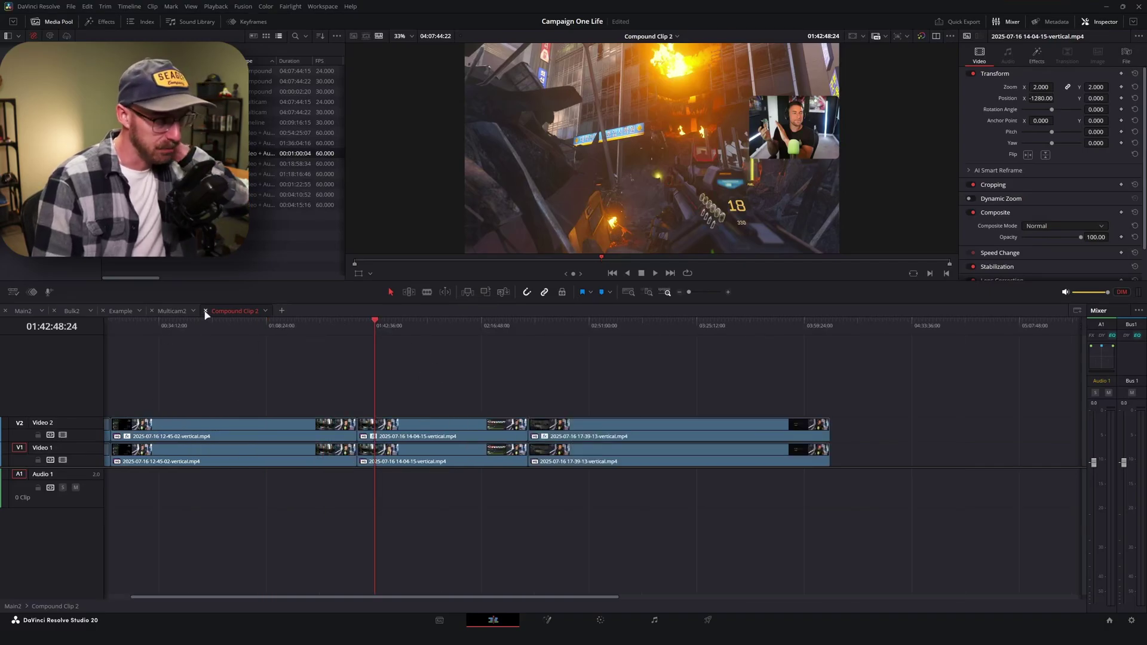
drag(495, 377, 484, 467)
key(ctrl+shift+c)
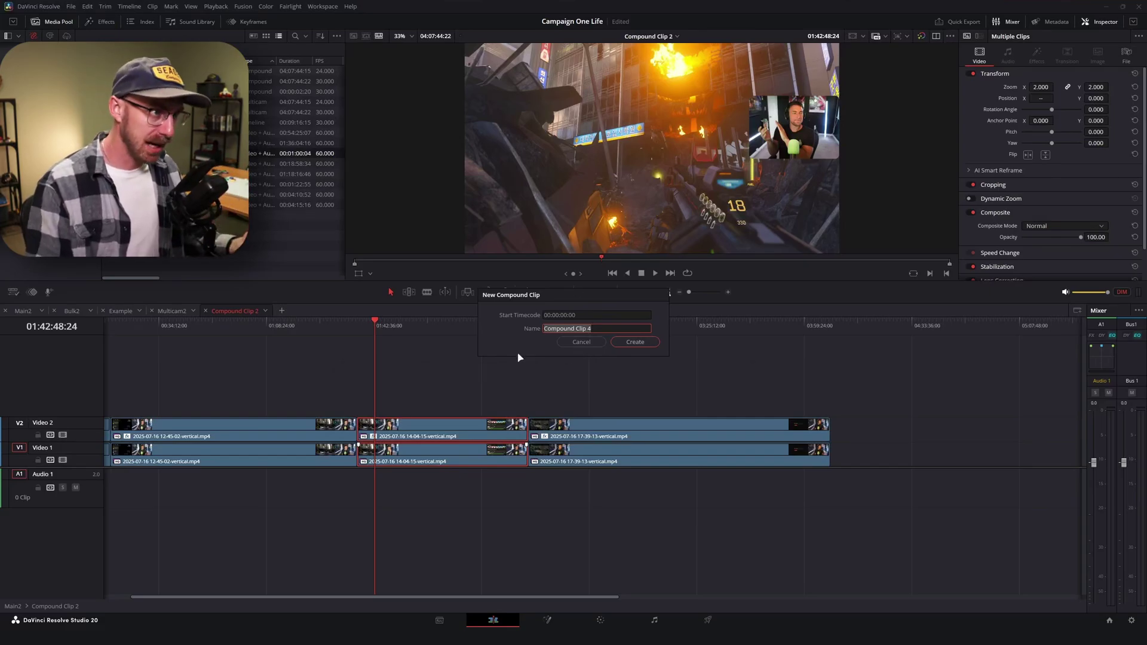
click(634, 342)
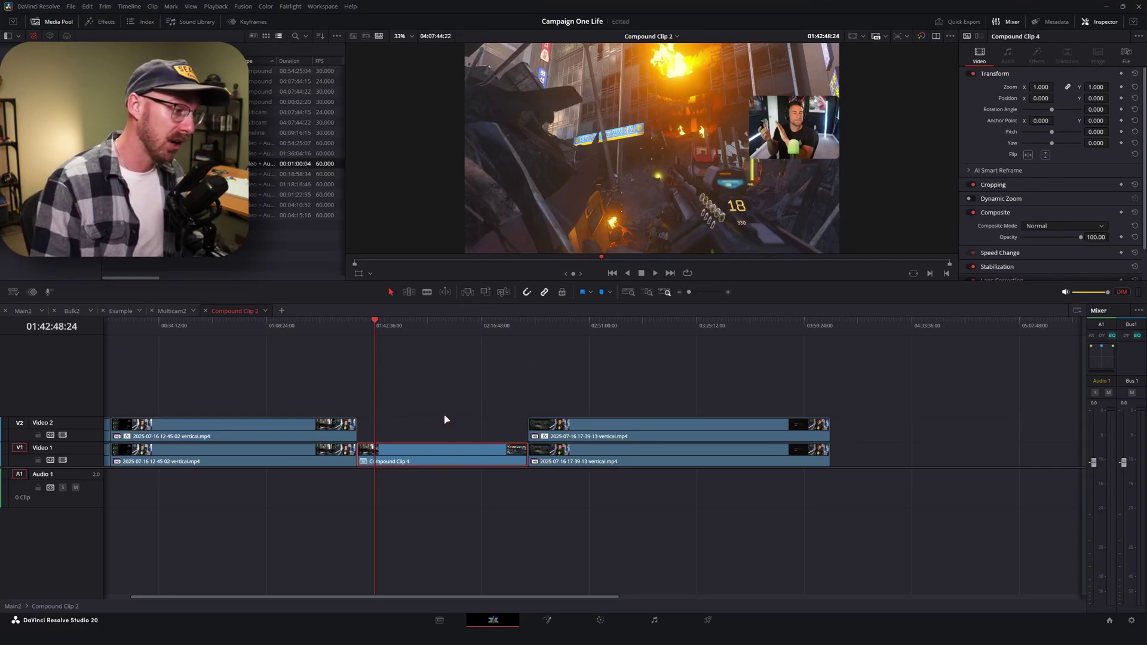
key(ctrl+shift+o)
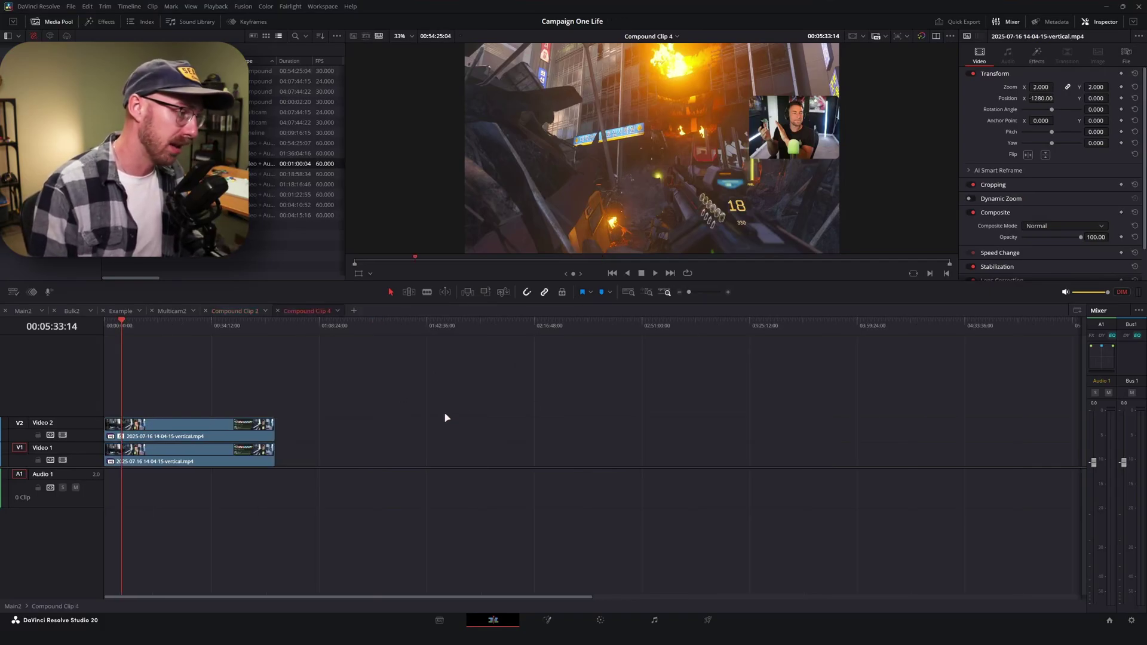
key(ctrl+z)
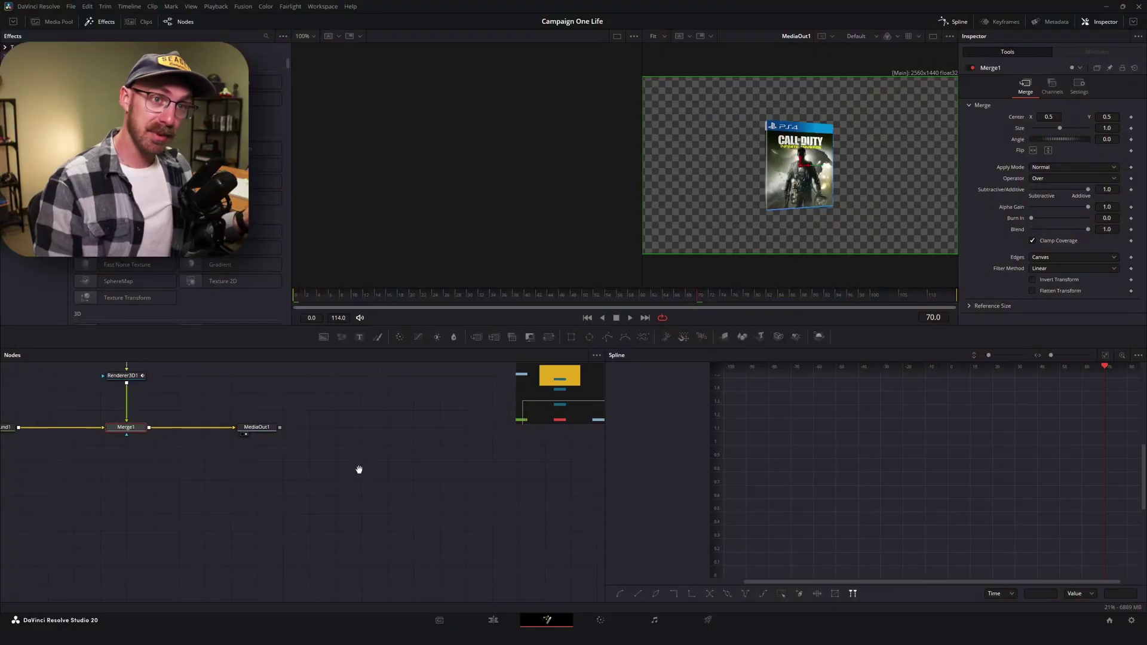
Step: Widen the Fusion node area at the expense of the Spline area and switch to a single viewer
drag(352, 467, 561, 515)
drag(604, 460, 830, 459)
drag(613, 468, 748, 527)
click(933, 36)
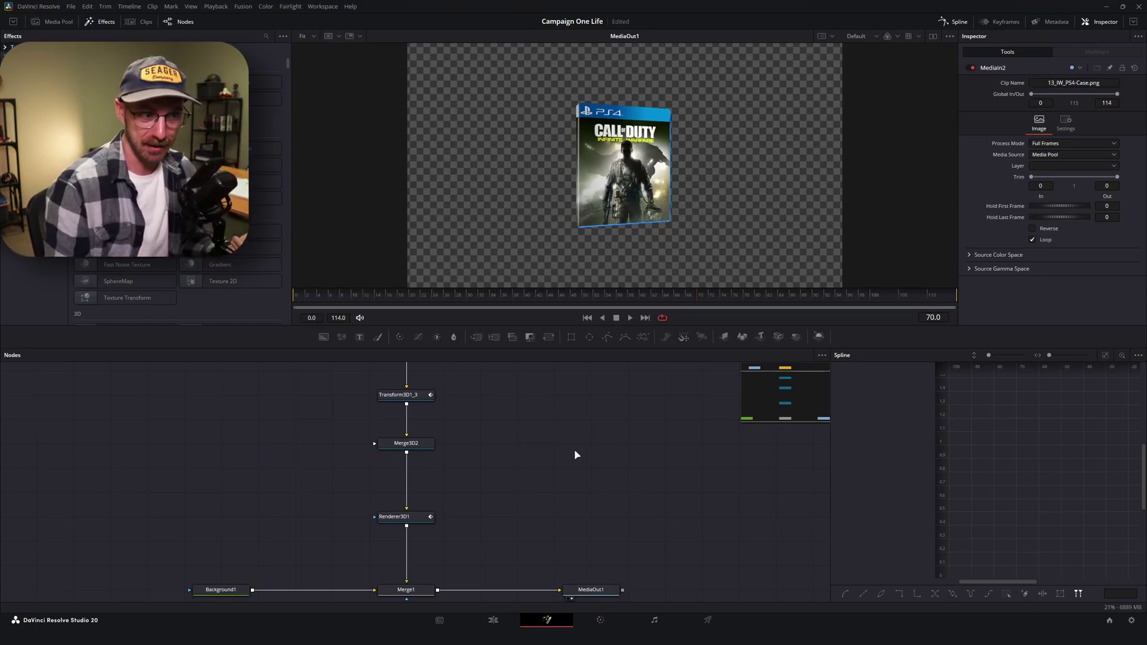
Step: Paste a copy of the Background node into the empty space beside Merge3D2 and deselect it
key(ctrl+v)
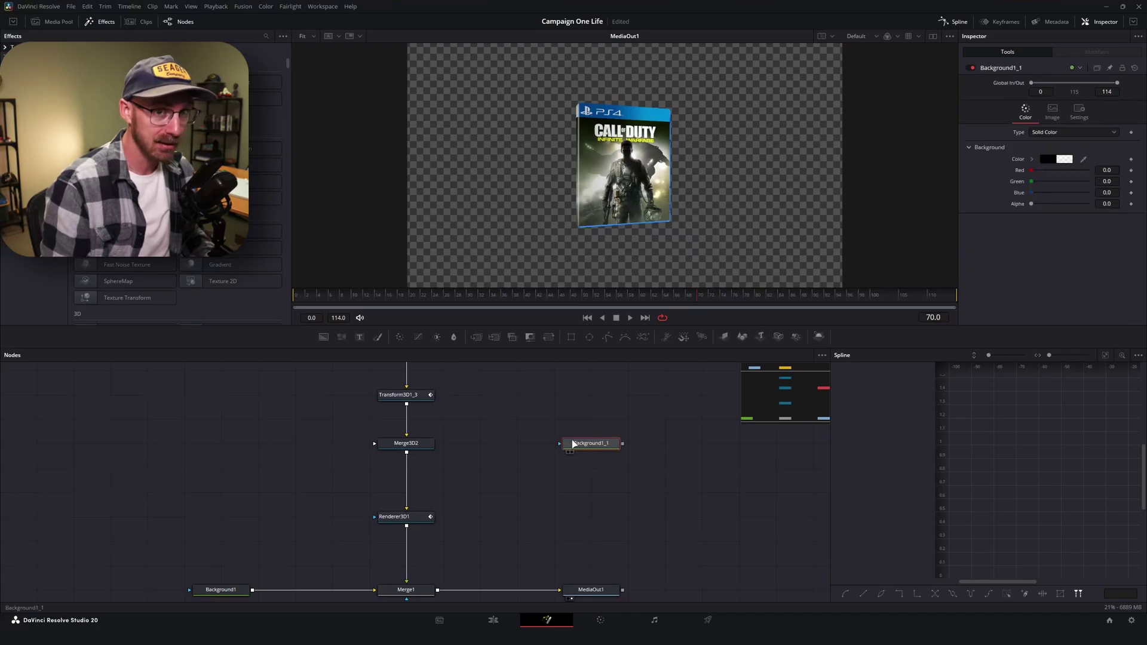
click(594, 405)
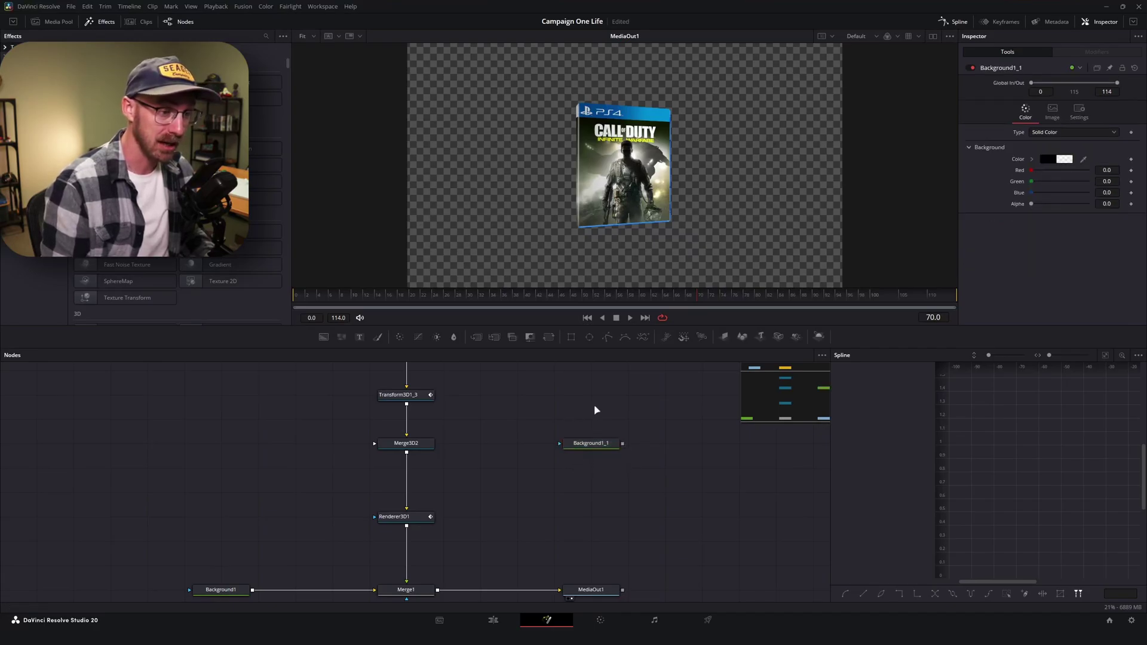
key(t)
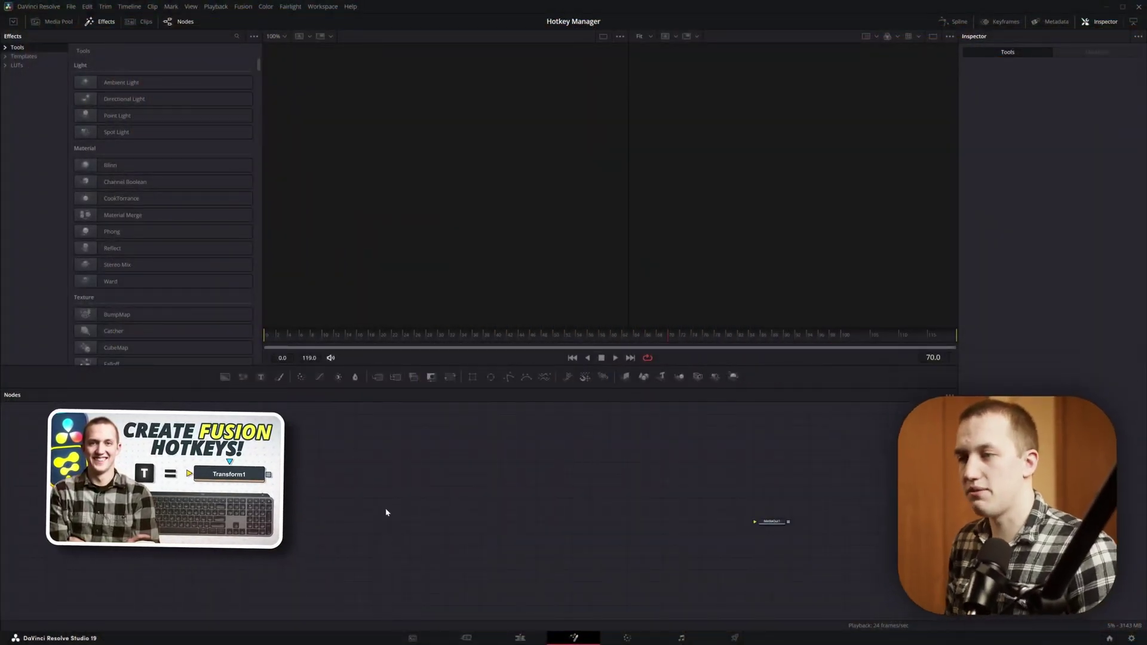
Step: Add a Background node to the Hotkey Manager composition and connect it to MediaOut1
scroll(561, 518, up, 4)
drag(532, 515, 448, 526)
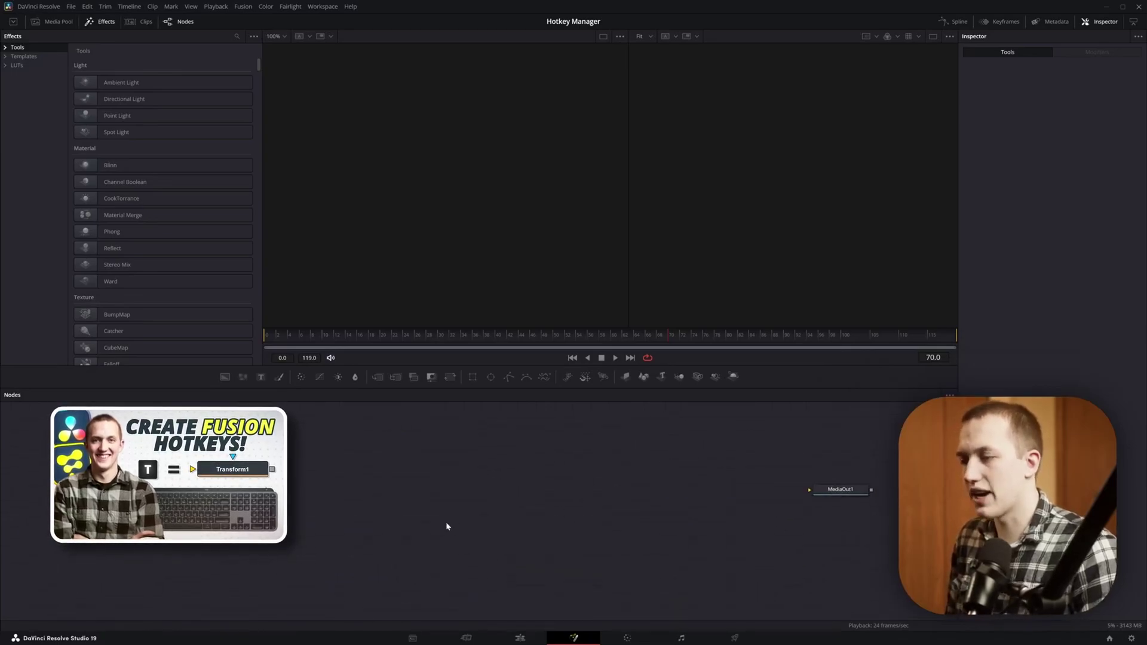
key(b)
drag(251, 444, 218, 489)
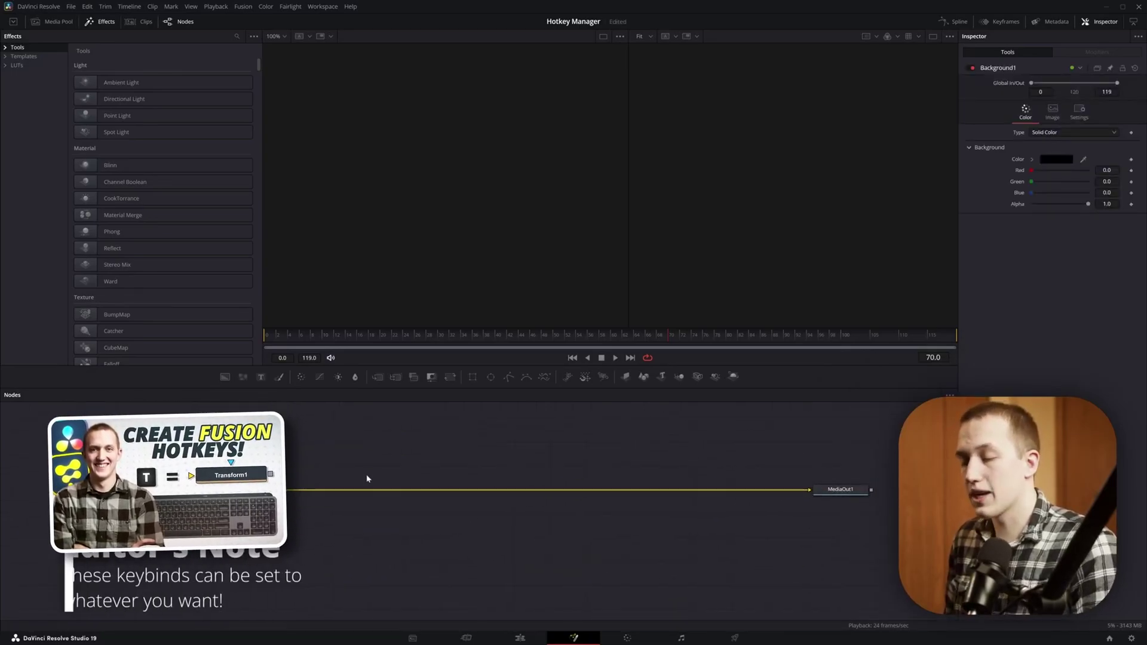